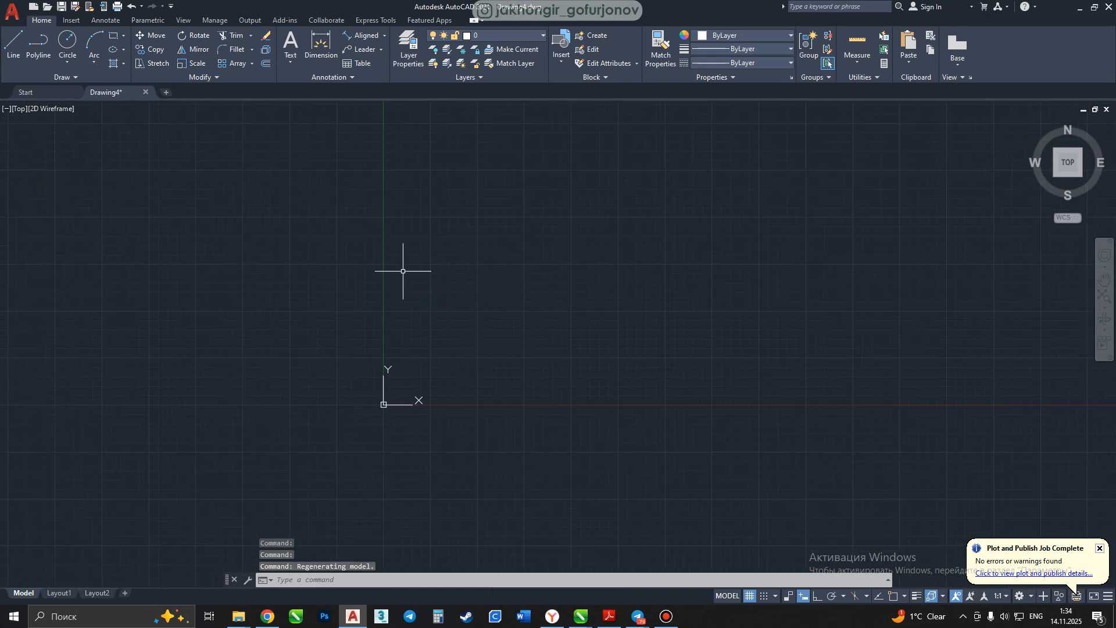
Draw a 1000 by 1000 square just above and beside the origin with the Rectangle command.
click(113, 36)
click(421, 360)
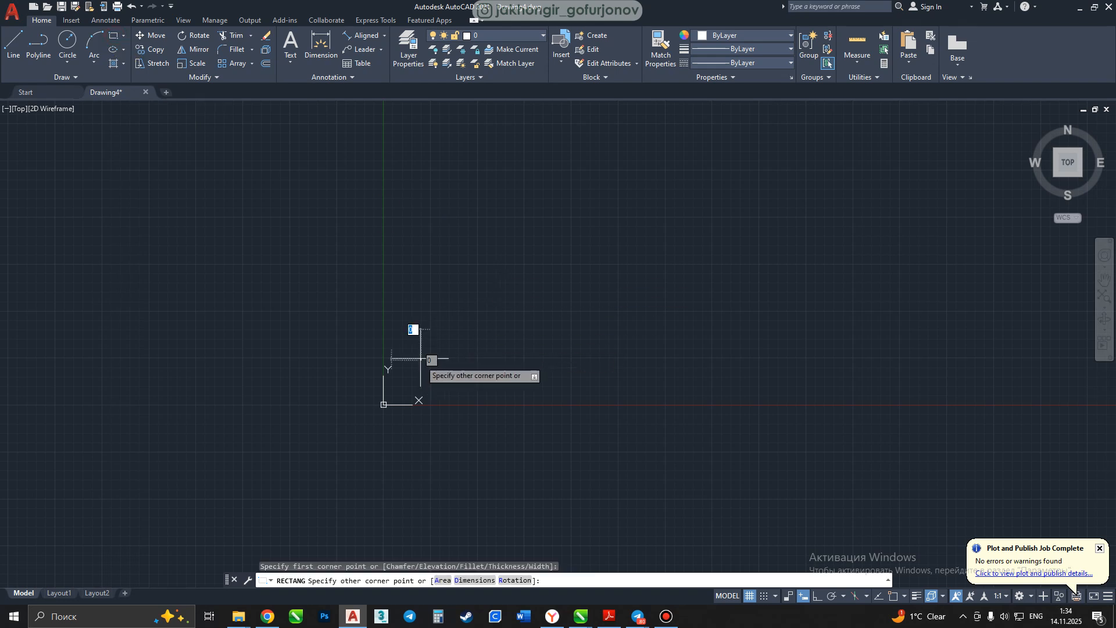
text(1000)
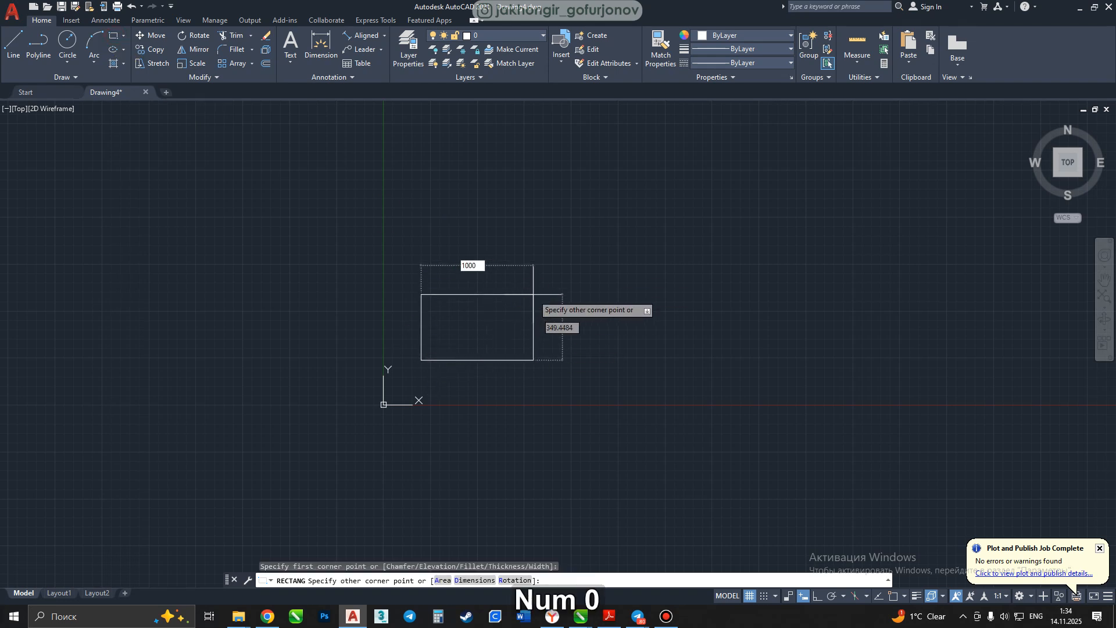
key(Tab)
text(1)
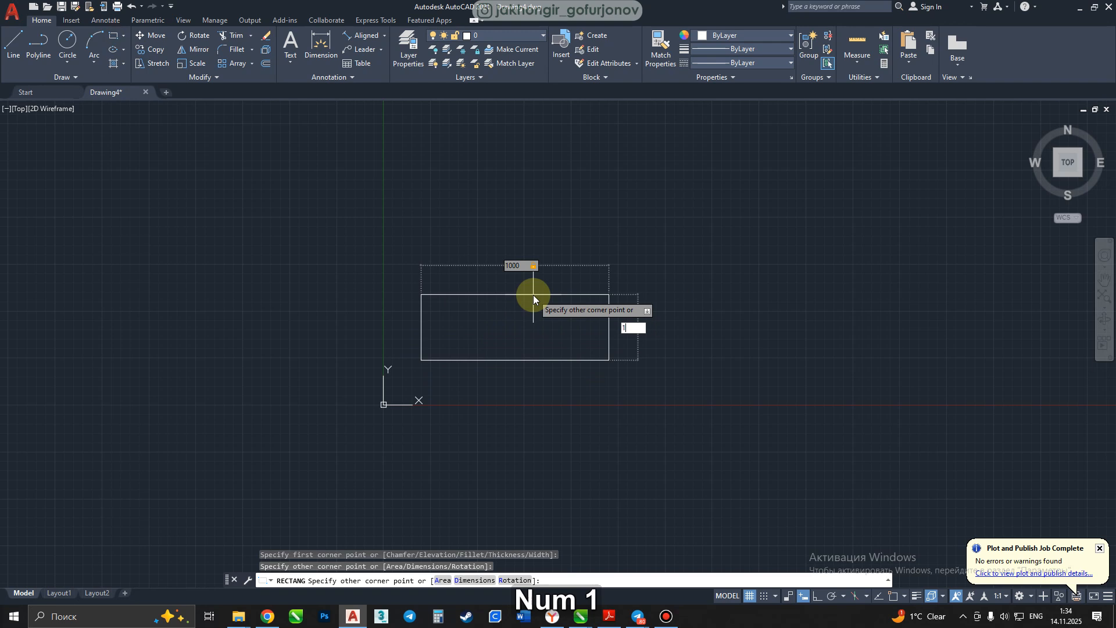
key(Return)
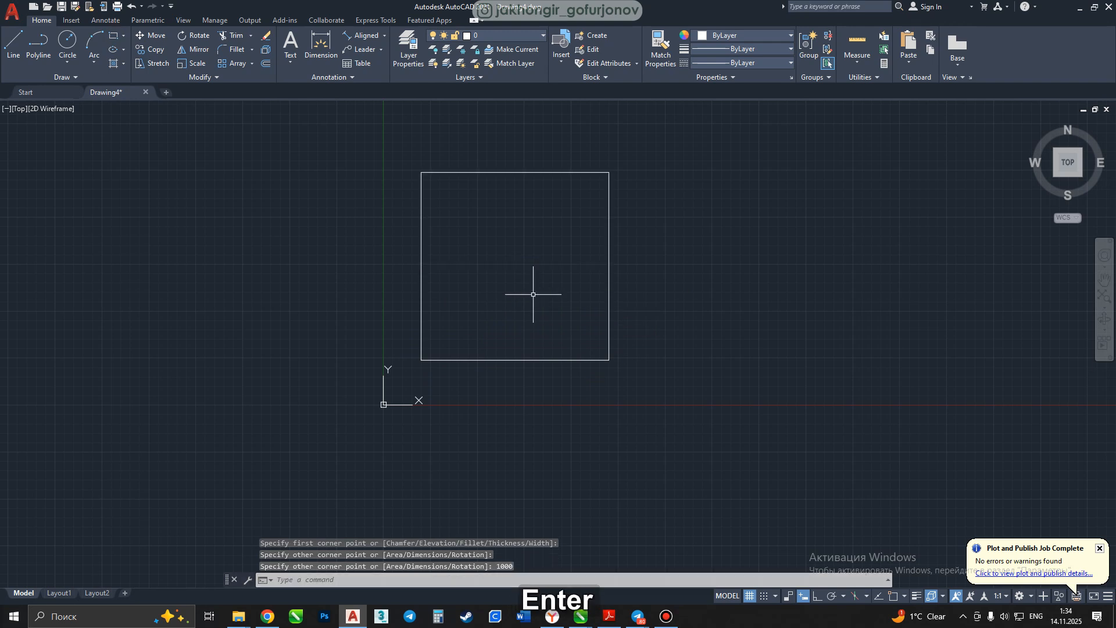
Select the square, check its side lengths, and examine it in the drawing at different zoom levels.
click(550, 172)
click(505, 201)
mouse_move(608, 173)
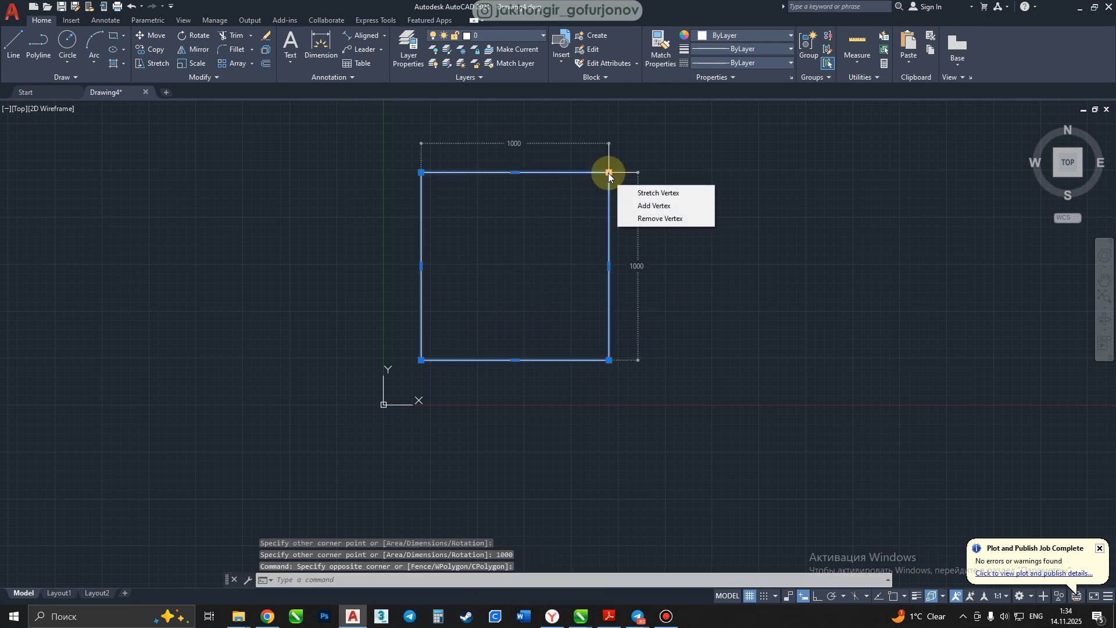
middle_drag(500, 236, 387, 346)
scroll(411, 311, down, 10)
scroll(492, 279, down, 7)
scroll(304, 353, up, 14)
middle_drag(52, 453, 527, 314)
scroll(480, 335, up, 12)
middle_drag(716, 315, 451, 275)
scroll(577, 297, up, 6)
scroll(448, 277, down, 3)
scroll(495, 267, down, 6)
middle_drag(511, 259, 524, 341)
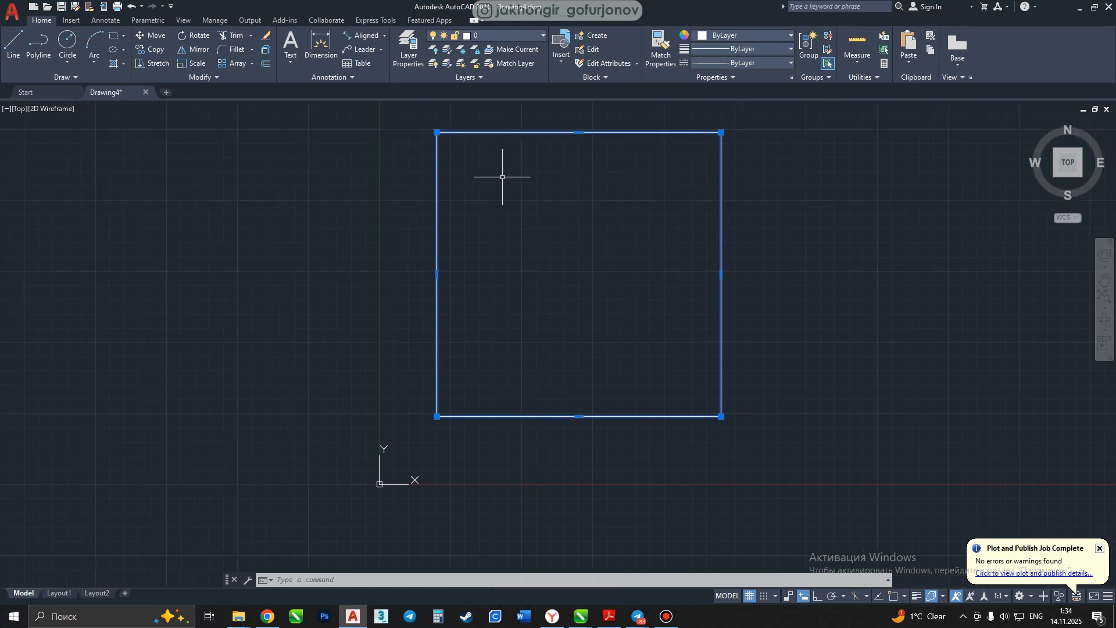
Draw a rectangle 1400 wide and 800 high in the empty area to the right of the square.
middle_drag(707, 223, 561, 209)
middle_drag(282, 151, 151, 163)
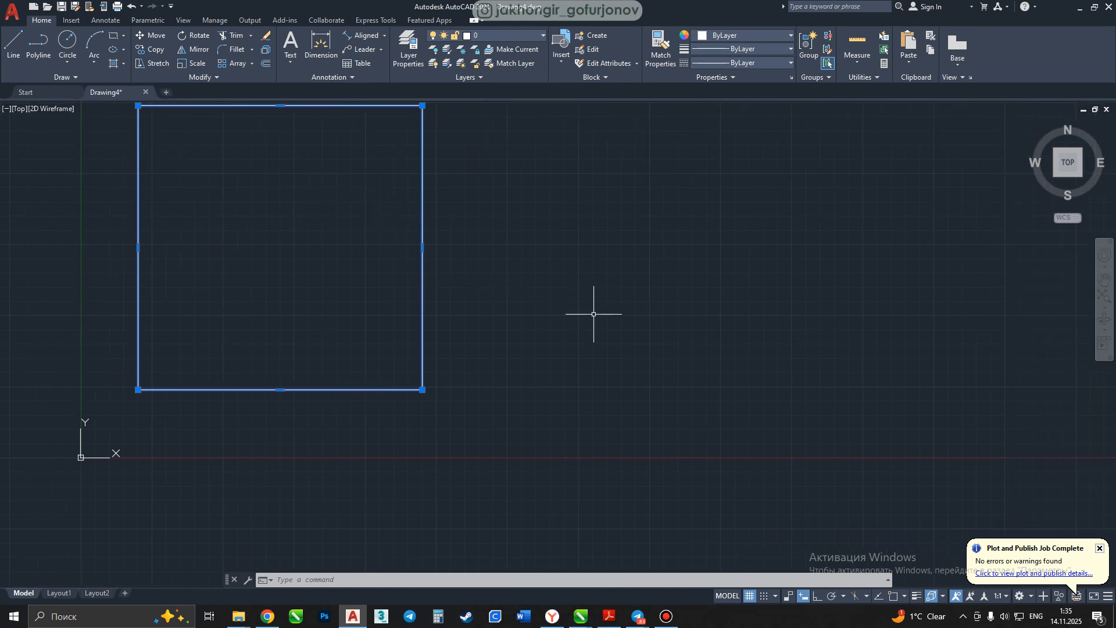
middle_drag(617, 293, 546, 334)
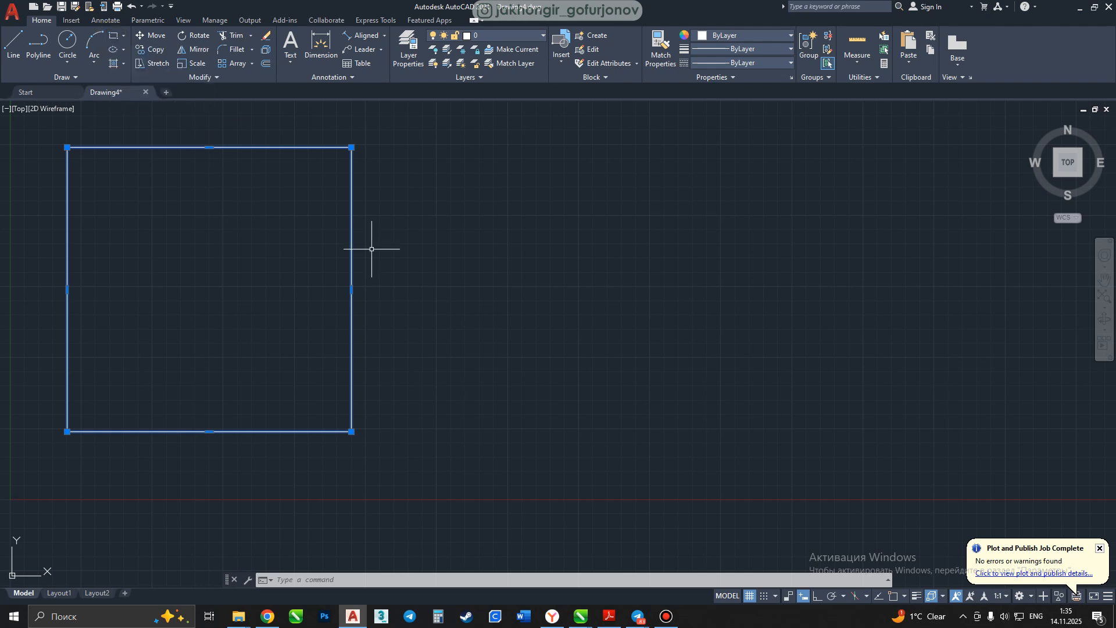
middle_drag(649, 295, 436, 319)
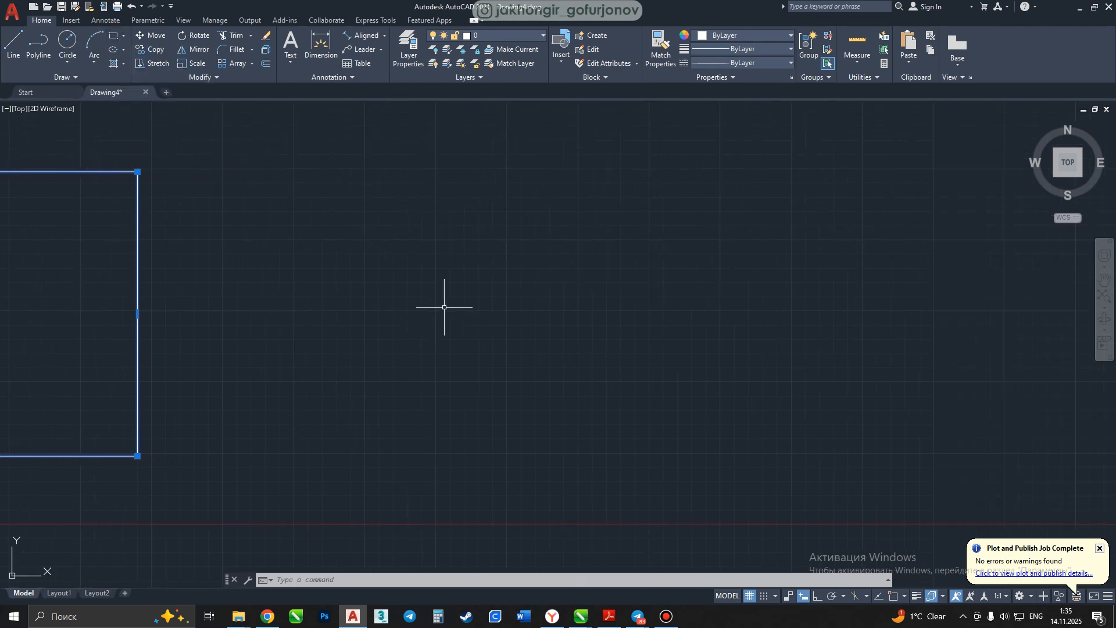
click(116, 39)
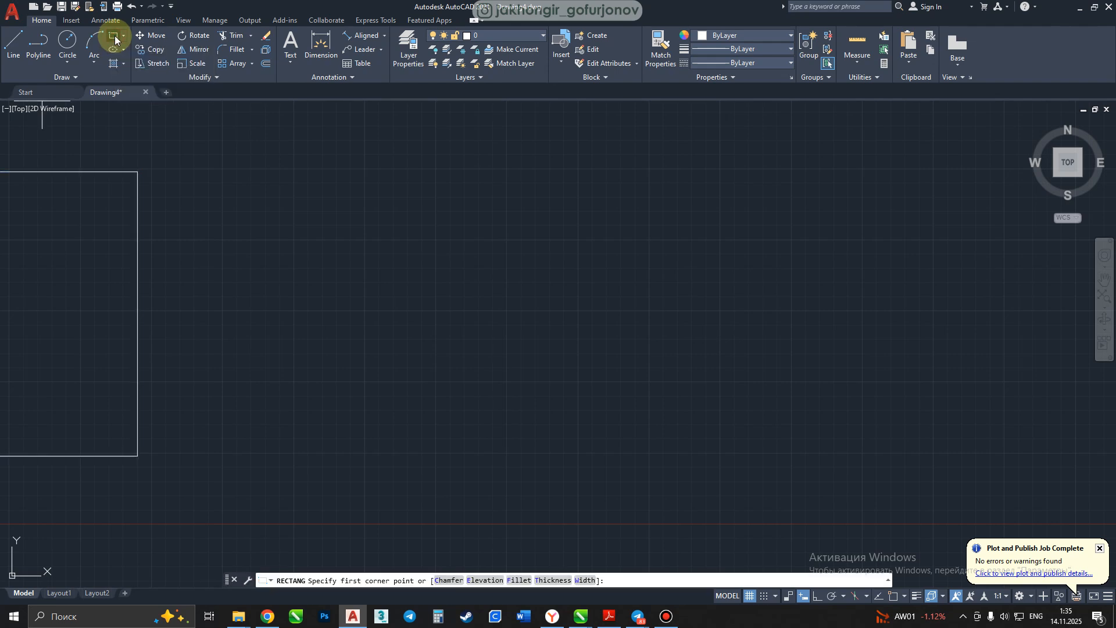
middle_drag(557, 349, 458, 357)
click(365, 427)
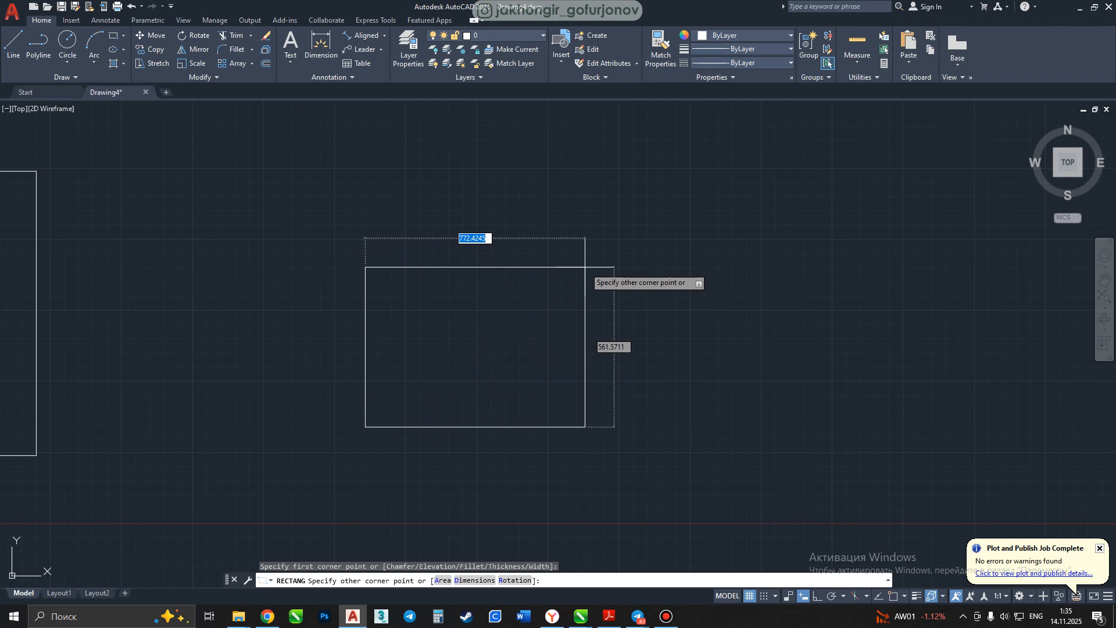
text(1400)
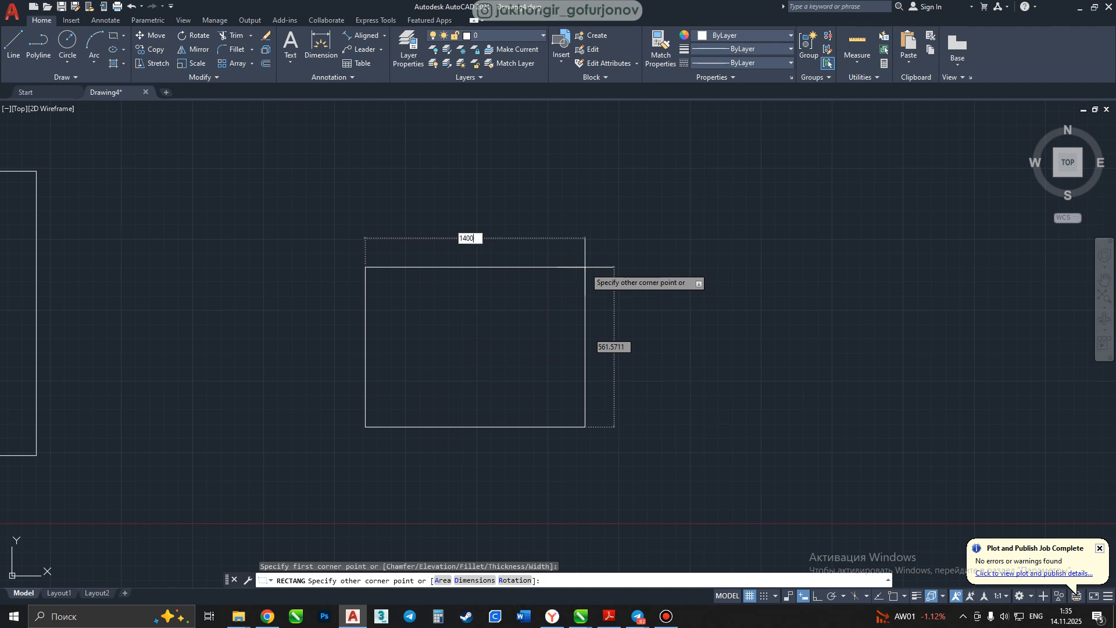
key(Tab)
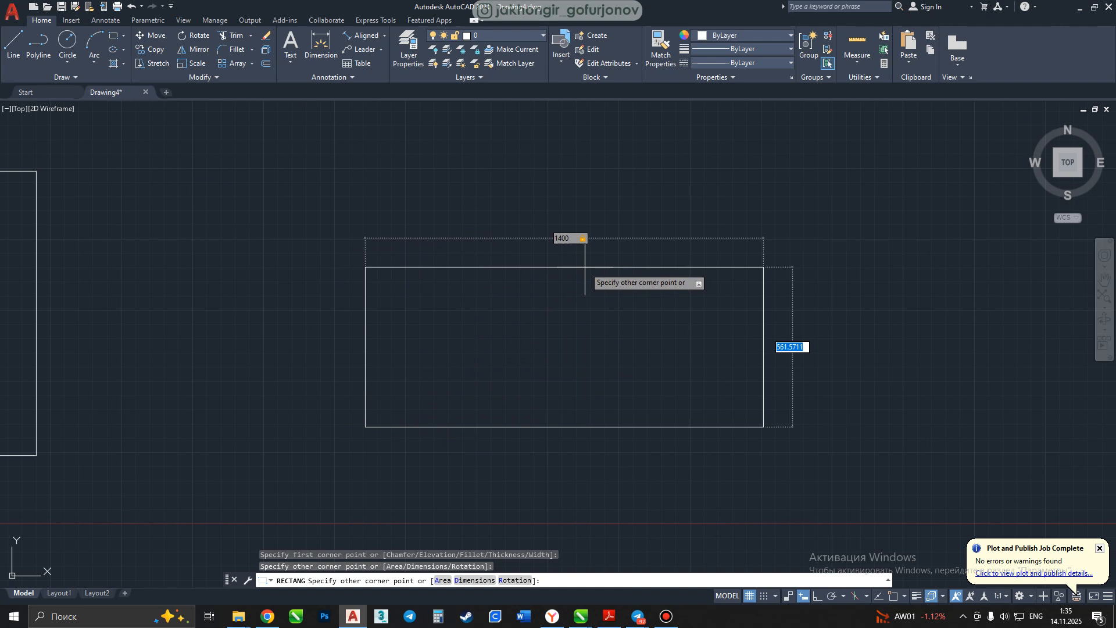
text(800)
key(Return)
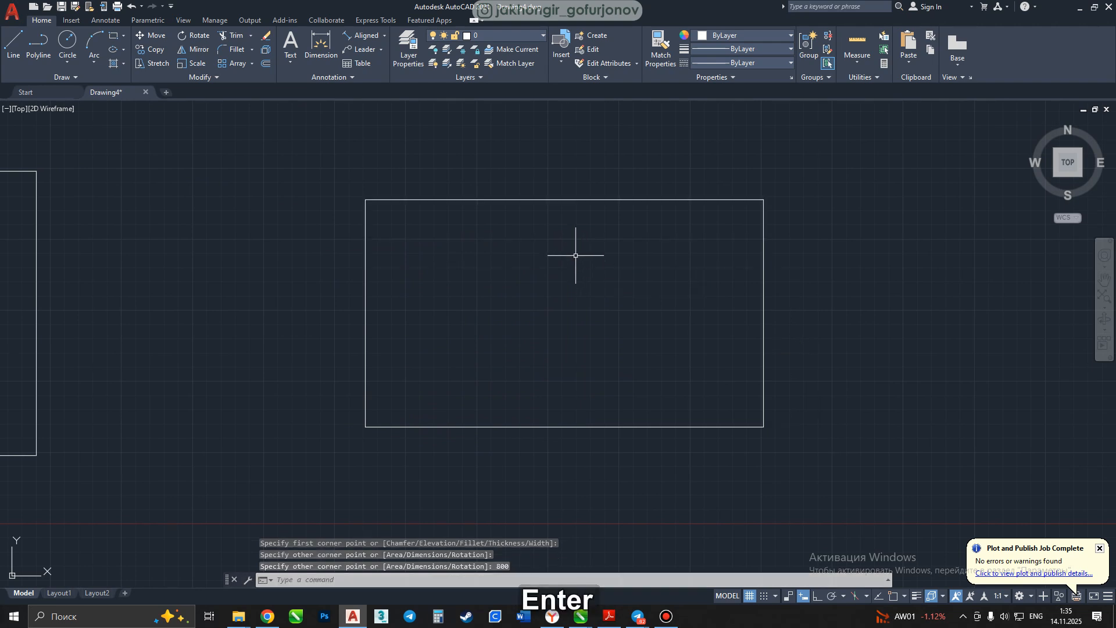
click(585, 267)
click(525, 188)
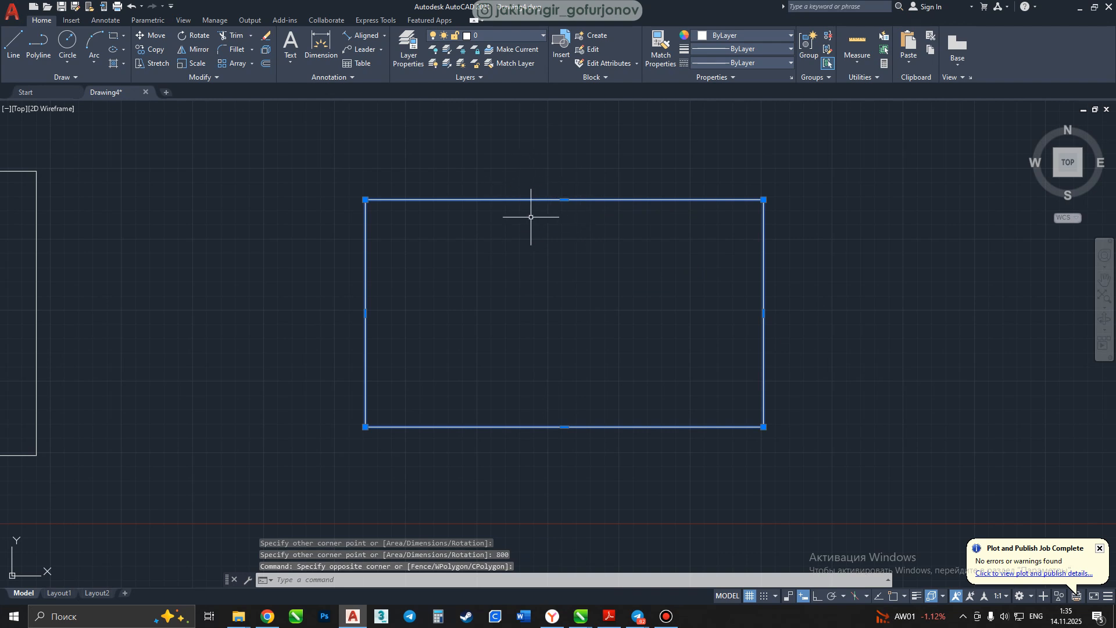
key(Escape)
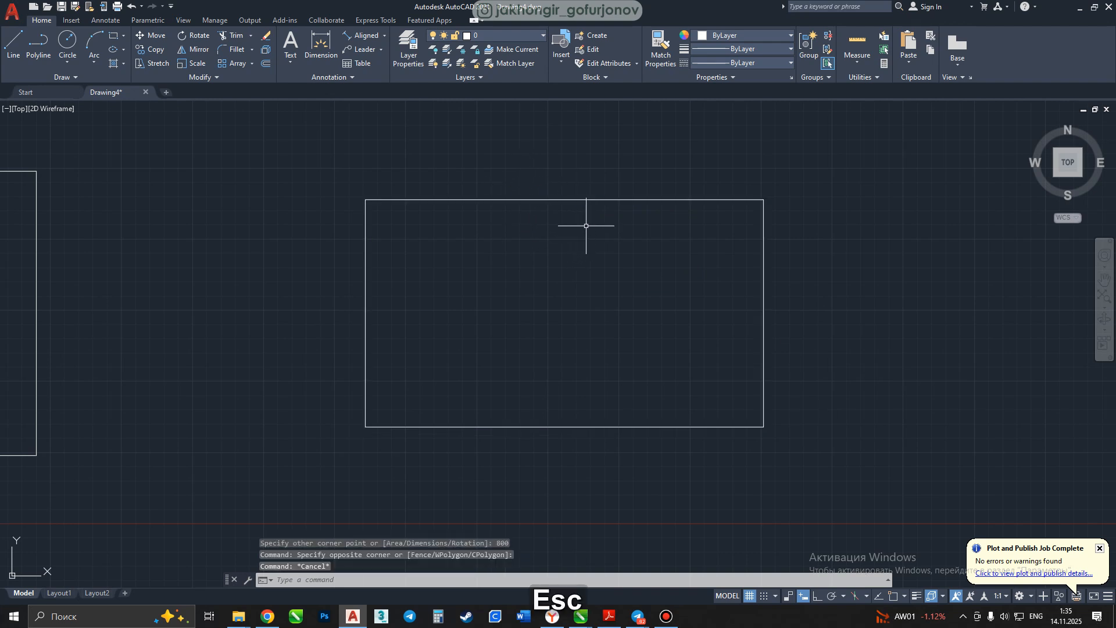
Draw a 100 by 100 square inside the upper-left part of the 1400 by 800 rectangle.
click(114, 35)
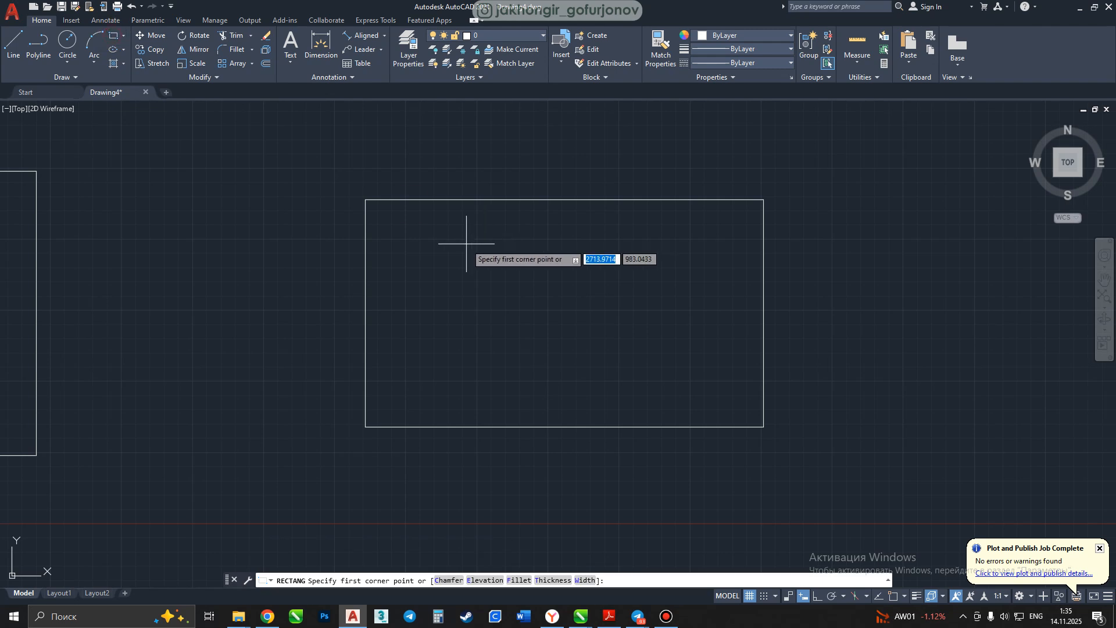
click(472, 239)
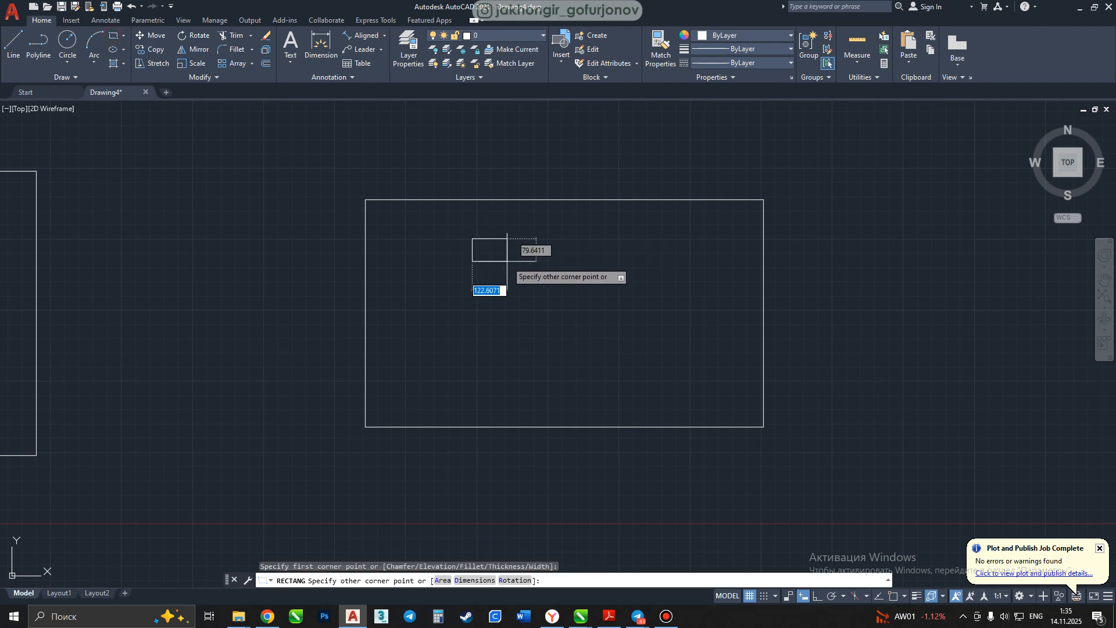
text(100)
key(Tab)
text(100)
key(Return)
click(516, 270)
click(480, 260)
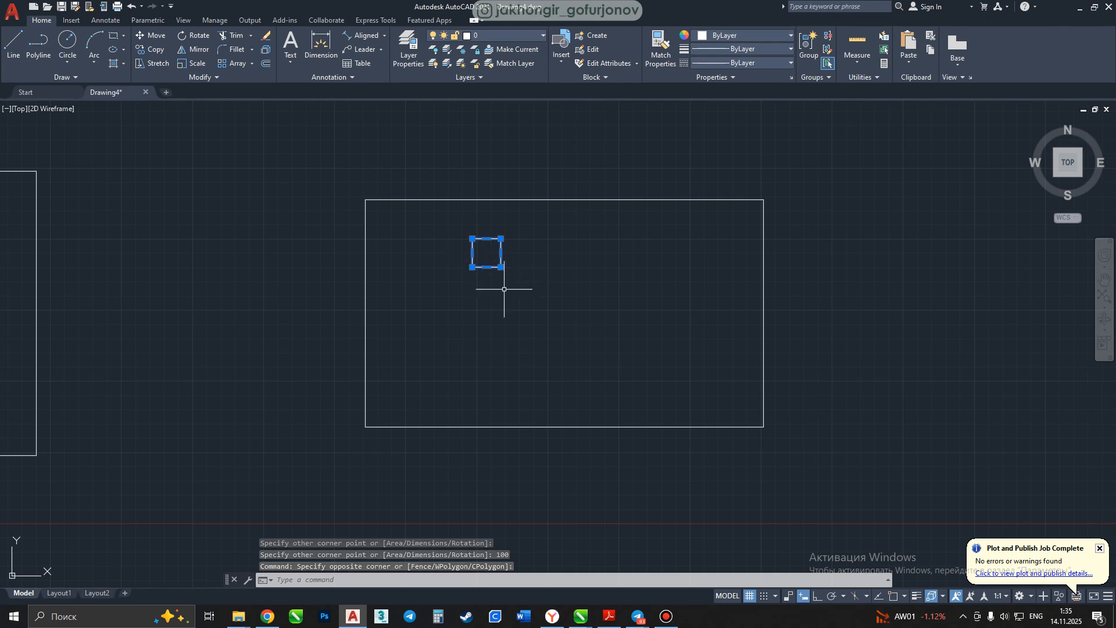
middle_drag(512, 265, 531, 307)
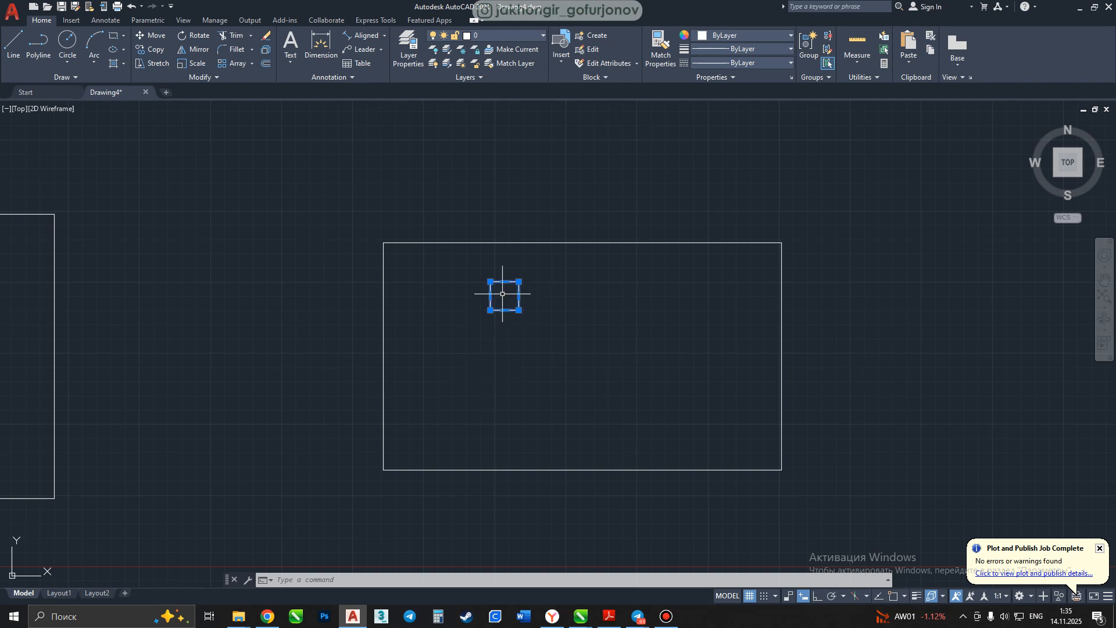
key(space)
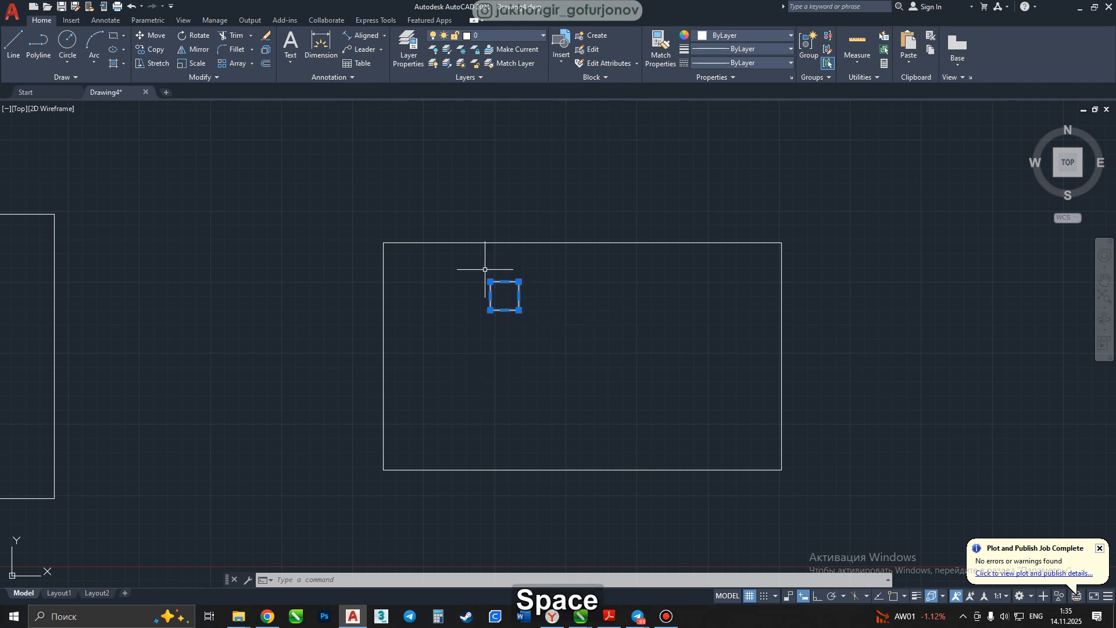
middle_click(495, 276)
mouse_move(571, 314)
middle_down()
mouse_move(521, 297)
mouse_move(516, 310)
middle_up()
key(Escape)
Start the Move command on the small square, turn on object snap, and review its snap modes.
click(661, 328)
click(498, 296)
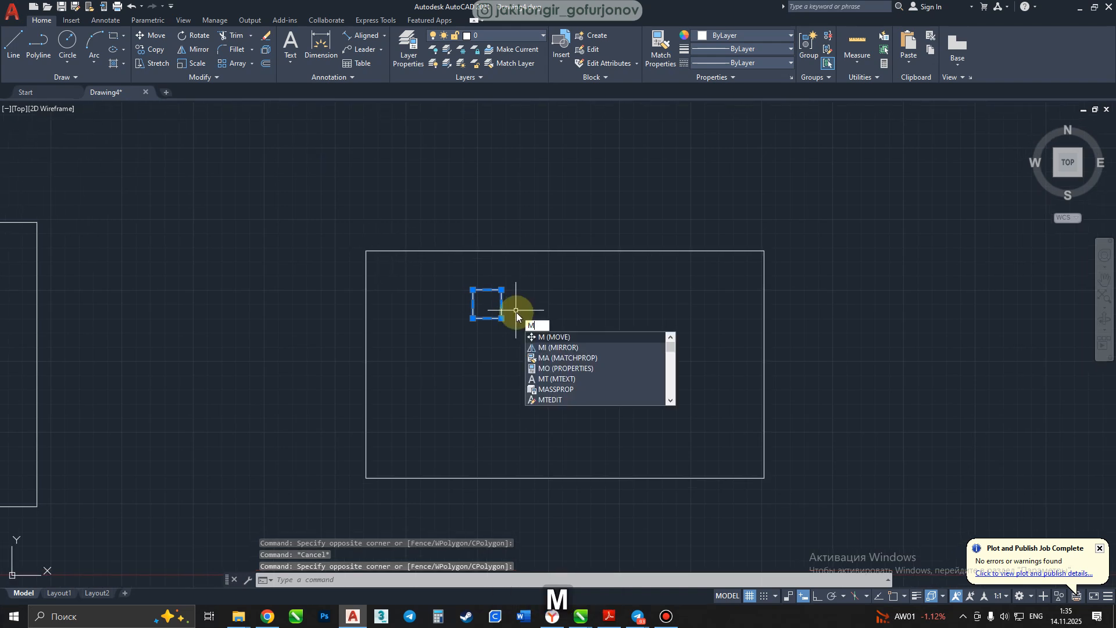
key(space)
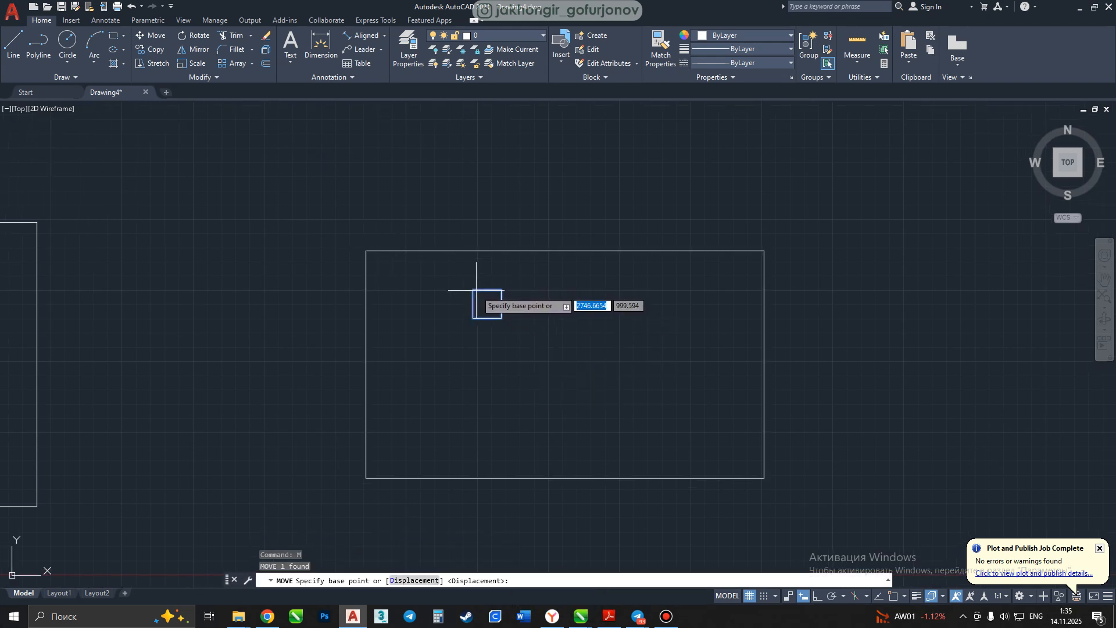
click(893, 597)
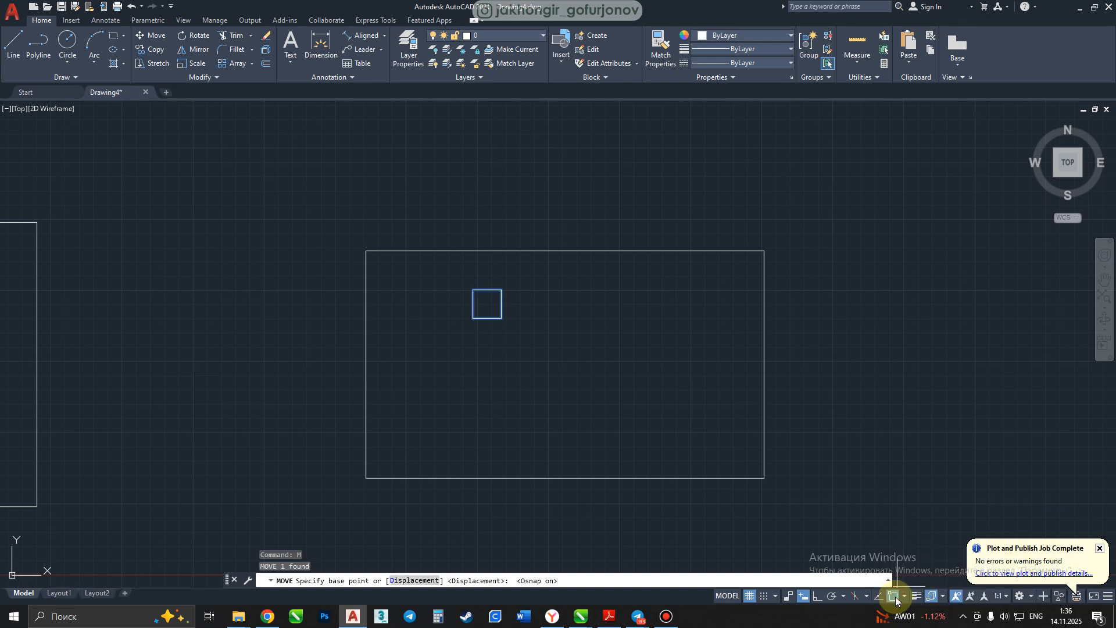
click(902, 597)
click(908, 575)
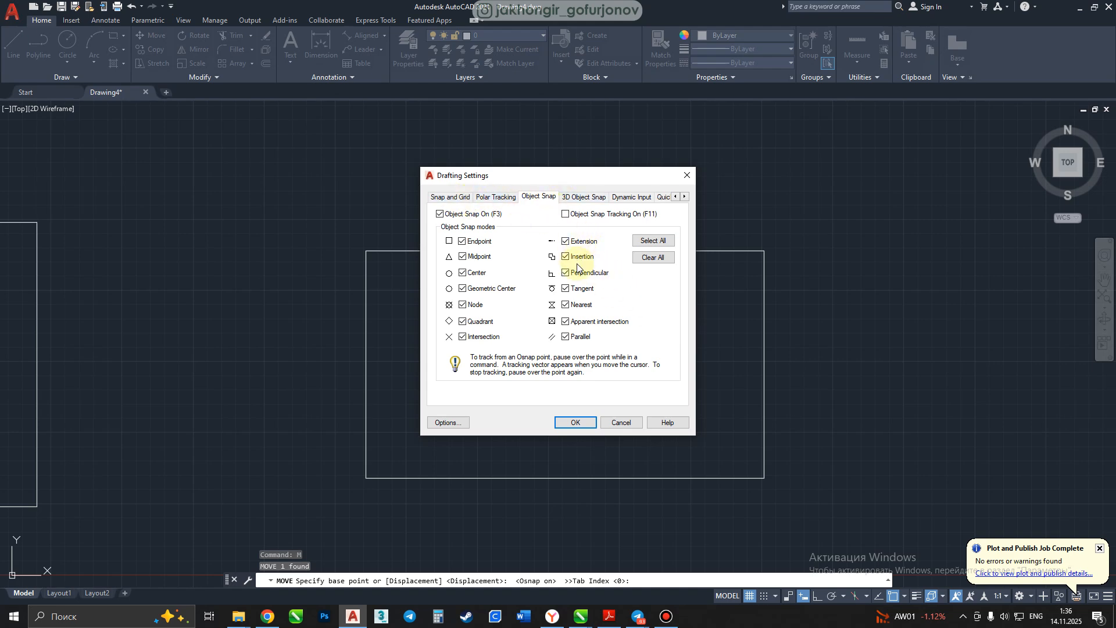
click(577, 423)
click(904, 596)
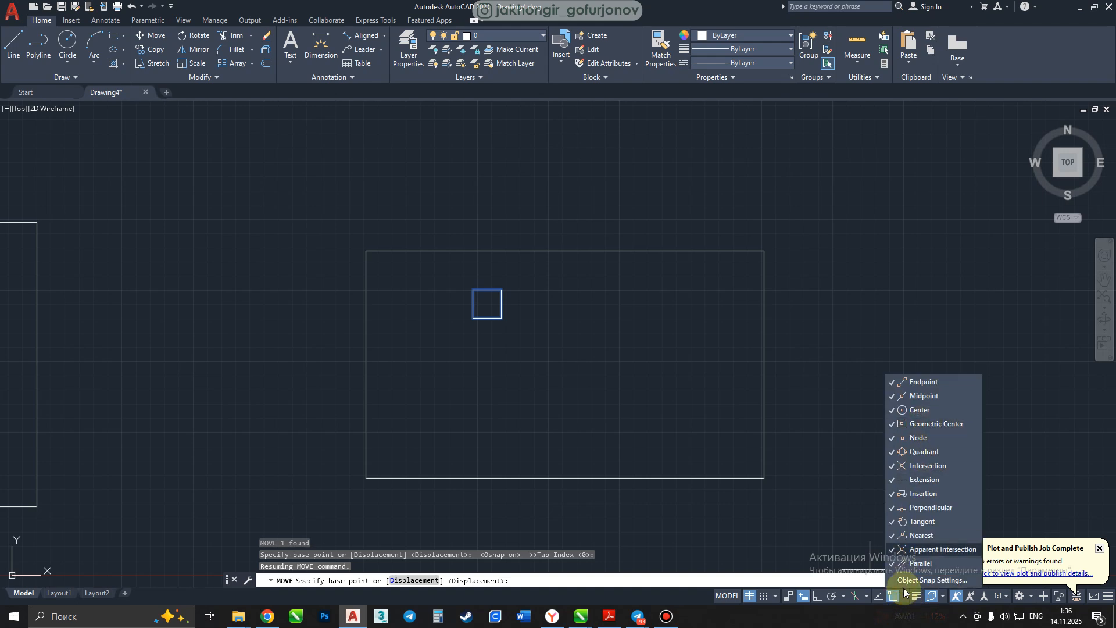
click(891, 597)
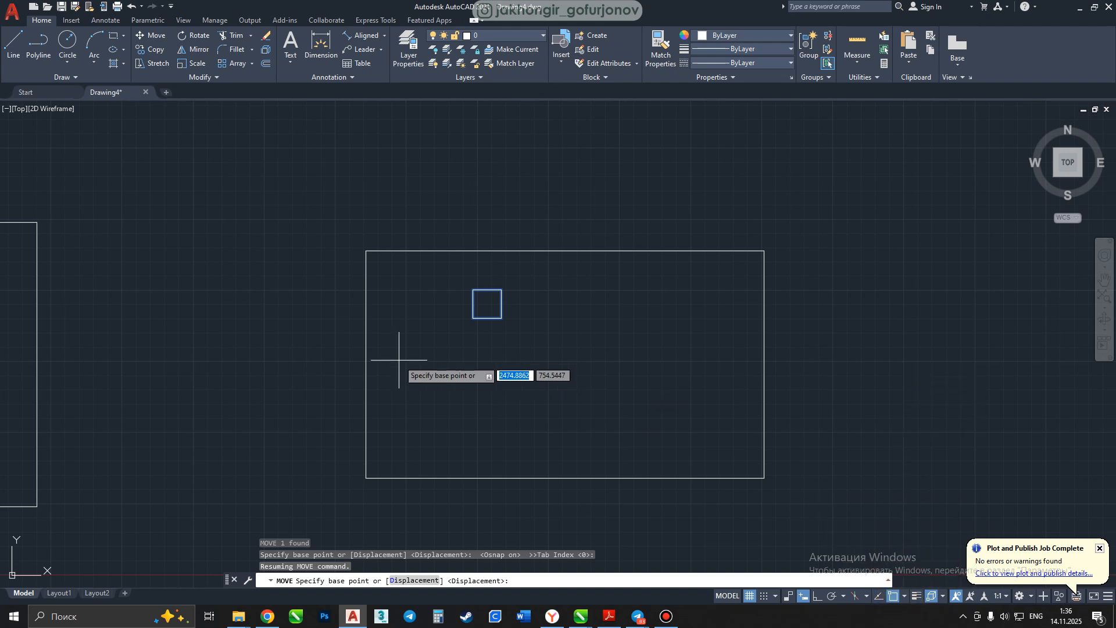
Move the small square by its top-left corner onto the large rectangle's top-left corner.
middle_click(473, 309)
click(474, 289)
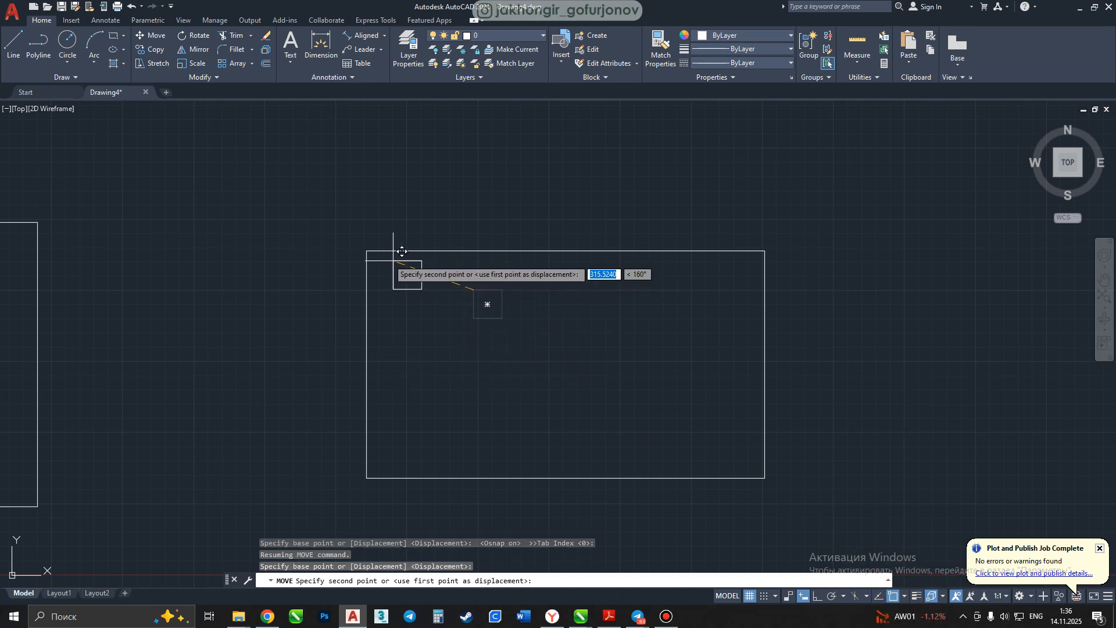
click(367, 251)
key(Escape)
Copy the small square from its top-right corner to the large rectangle's top-right corner.
click(413, 294)
click(381, 265)
middle_drag(381, 268, 379, 284)
text(co)
key(space)
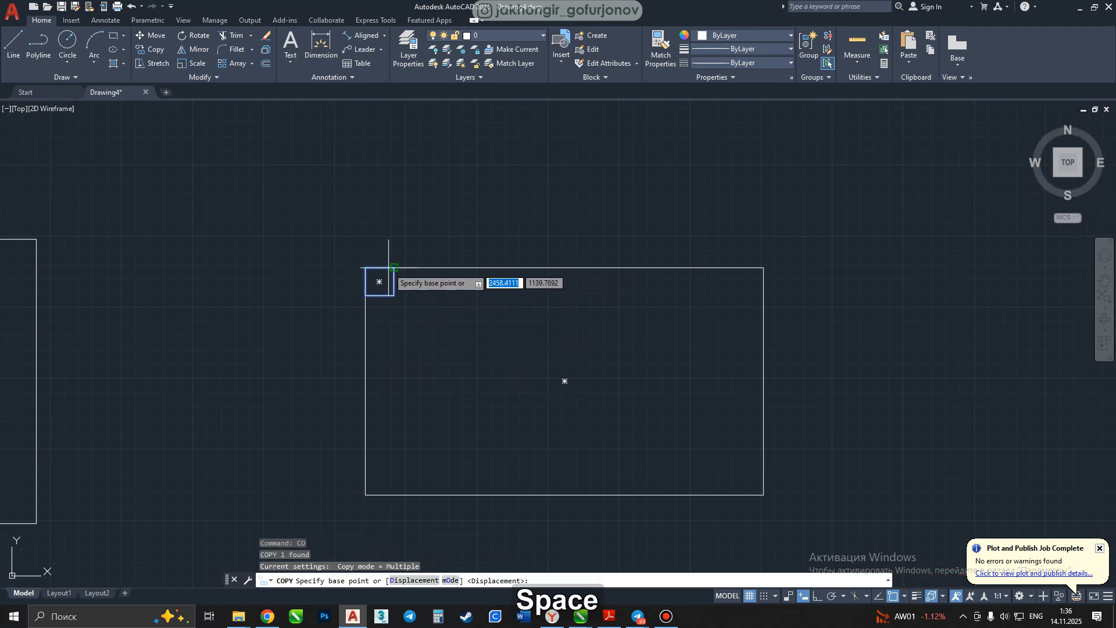
click(394, 268)
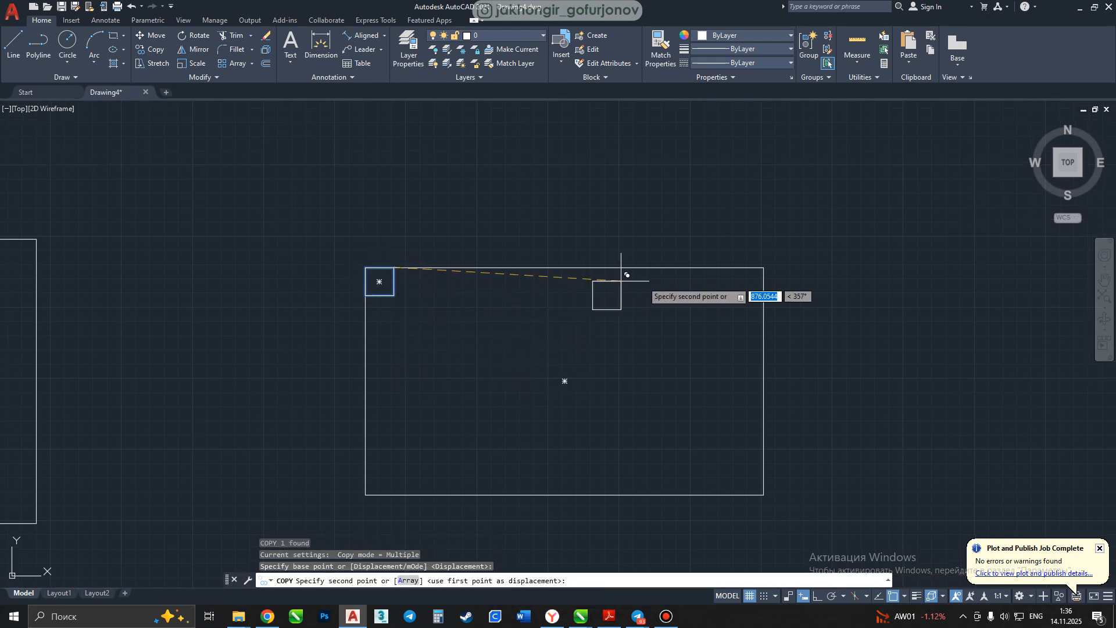
click(763, 268)
key(Escape)
Copy the top-right small square from its bottom-right corner to the large rectangle's bottom-right corner.
click(751, 283)
click(723, 295)
middle_drag(720, 307, 666, 291)
text(co)
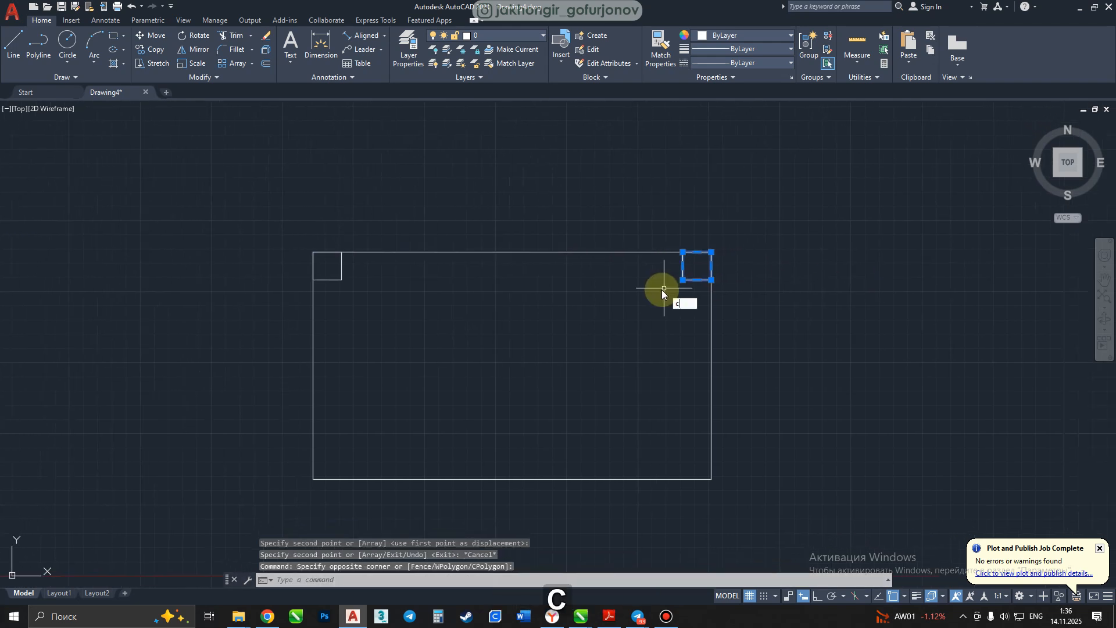
key(space)
click(719, 284)
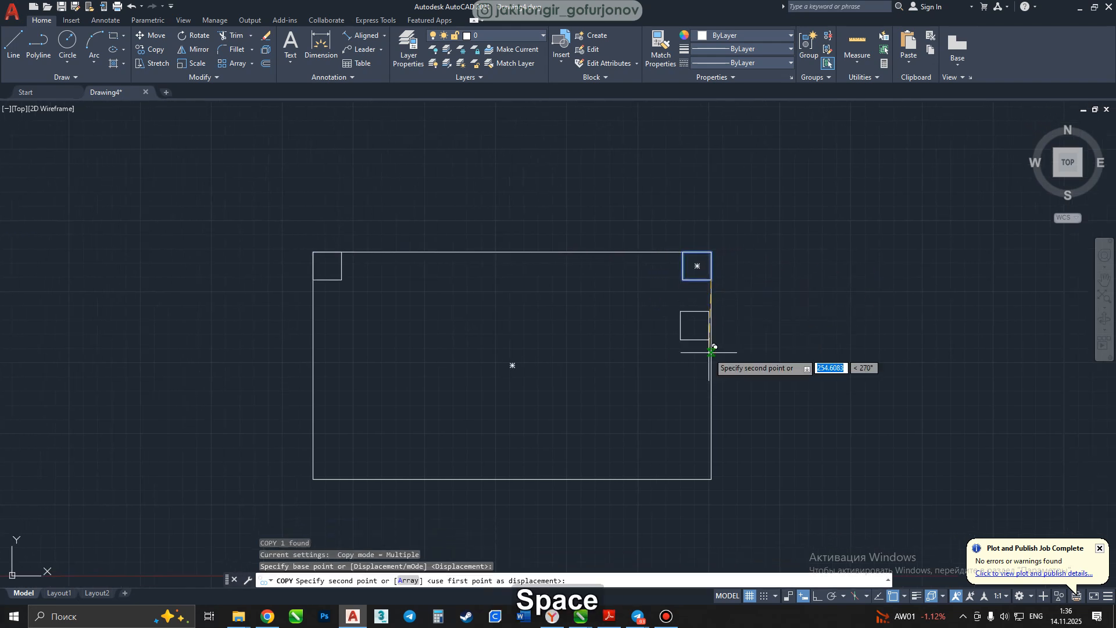
click(712, 477)
key(Escape)
Copy the top-left small square from its bottom-left corner to the large rectangle's bottom-left corner.
click(376, 333)
click(346, 270)
click(341, 264)
click(334, 296)
middle_drag(333, 297, 325, 296)
text(co)
key(space)
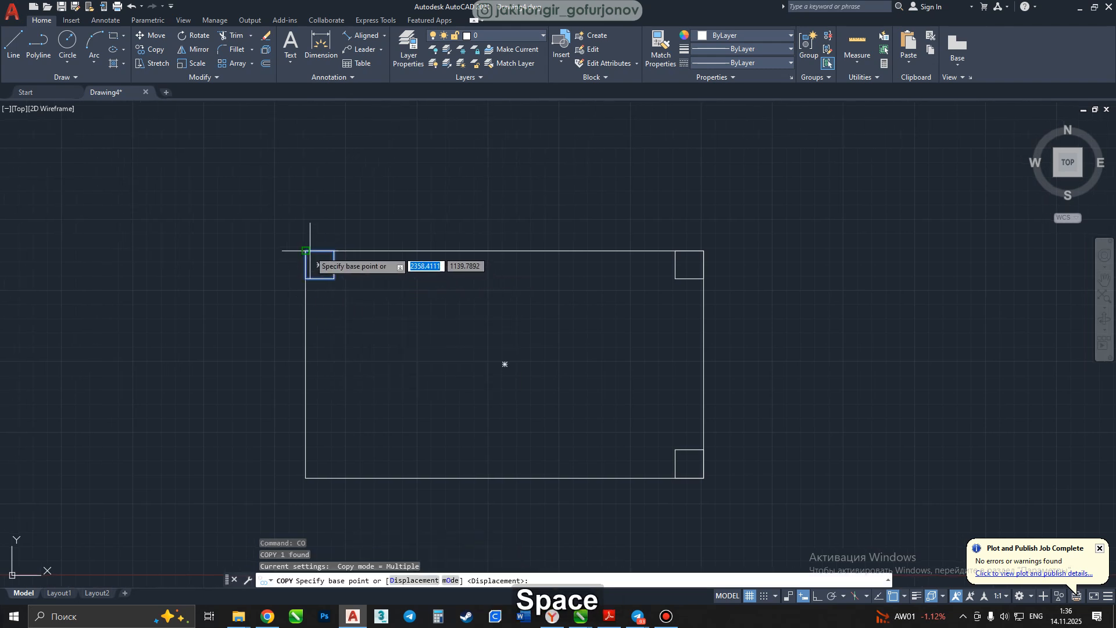
click(306, 279)
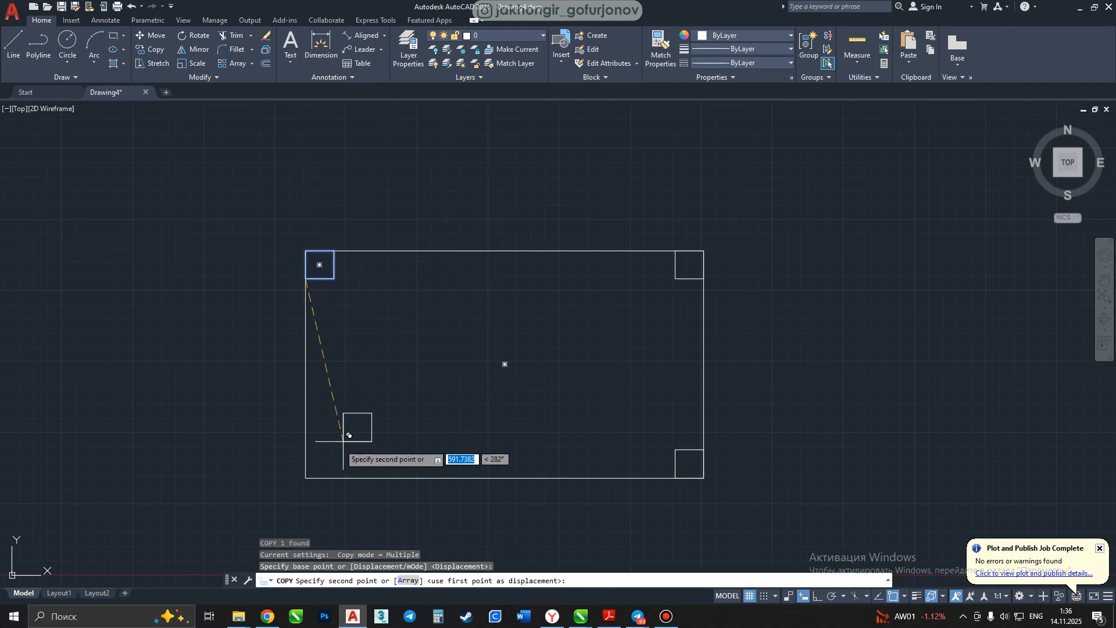
click(306, 477)
key(Escape)
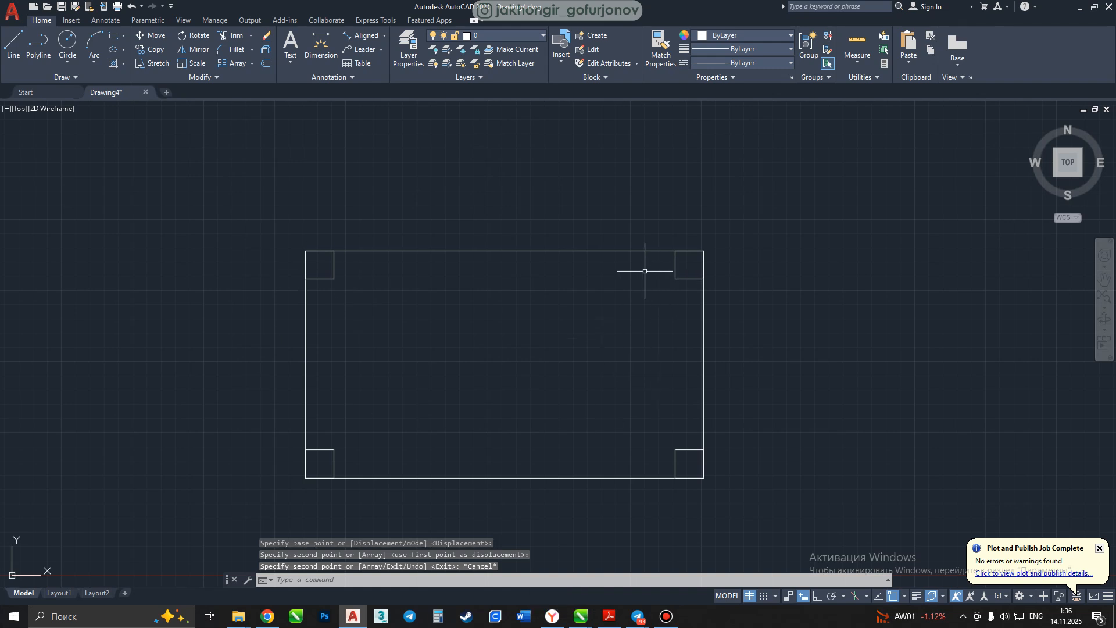
Draw a horizontal line between the midpoints of the facing sides of the two upper corner squares.
click(15, 50)
click(334, 264)
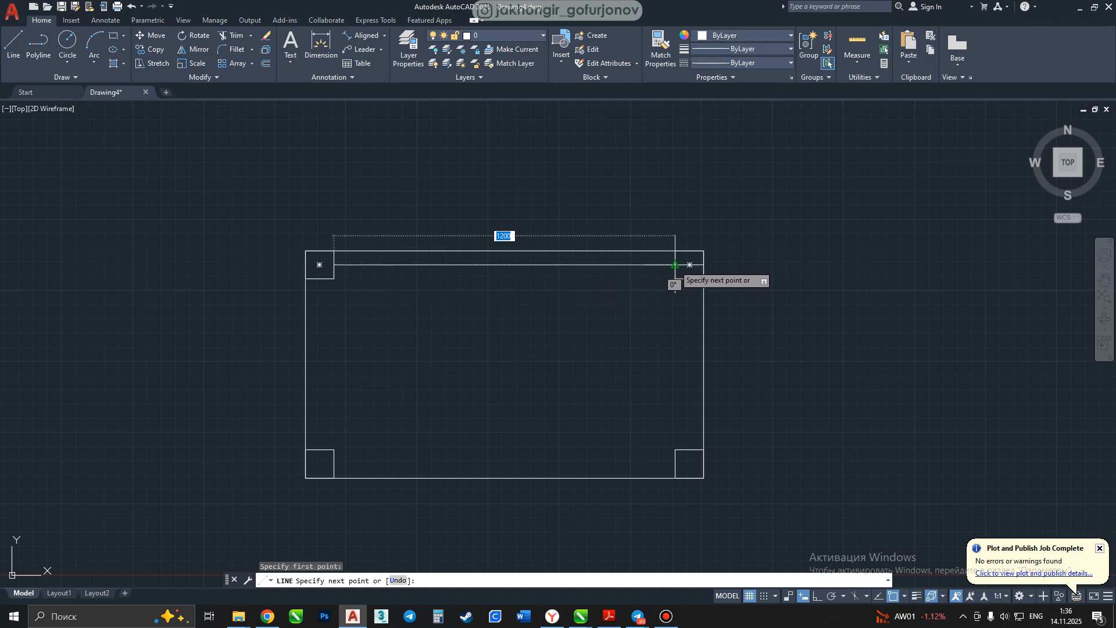
click(675, 265)
key(Escape)
Offset the new horizontal line by 30 to both sides, above and below.
click(590, 264)
scroll(579, 260, up, 4)
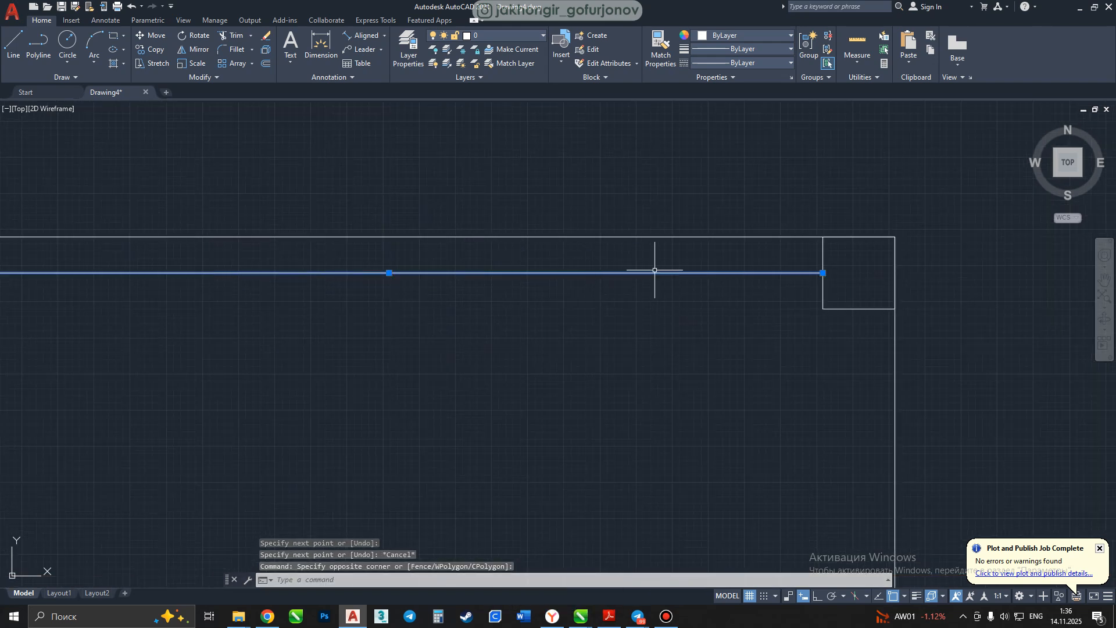
middle_drag(591, 296, 730, 312)
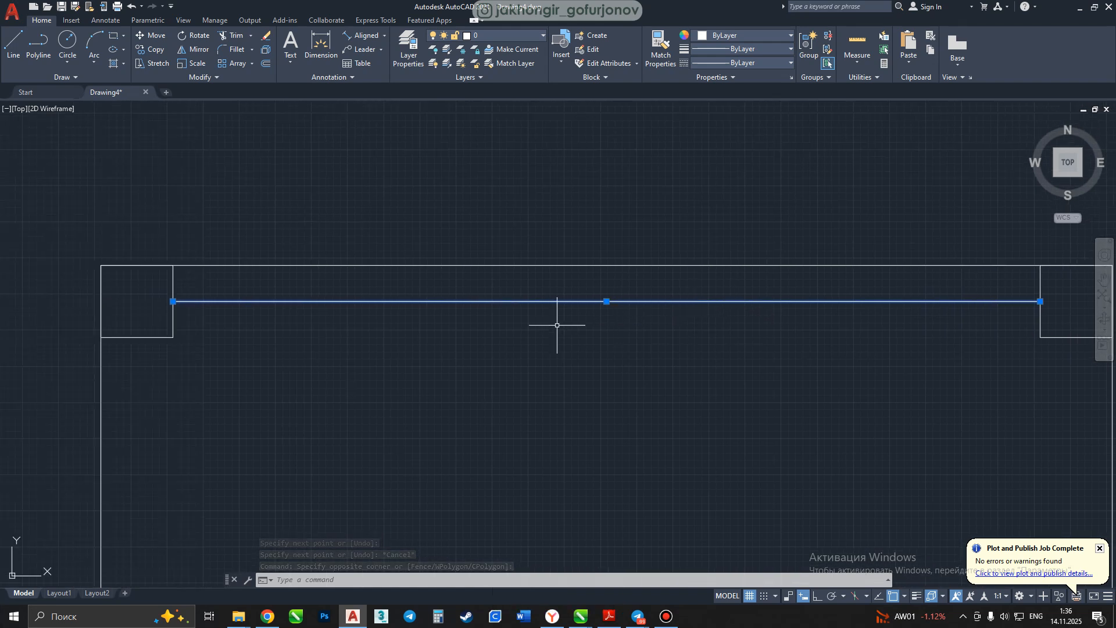
middle_drag(626, 307, 581, 301)
text(o)
key(space)
click(584, 301)
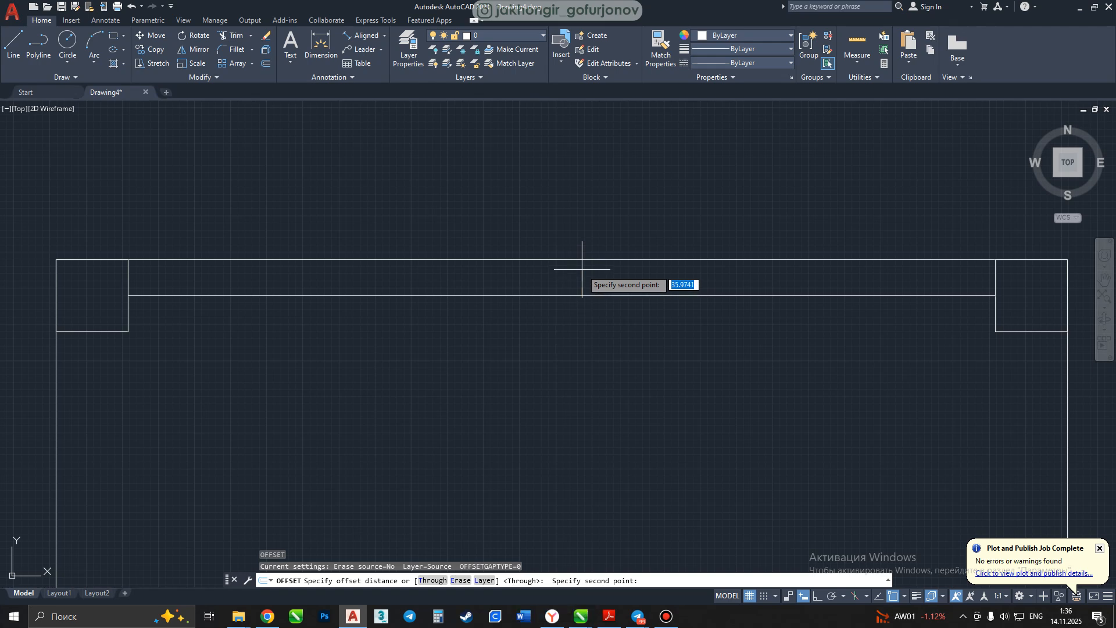
text(30)
key(Return)
click(582, 267)
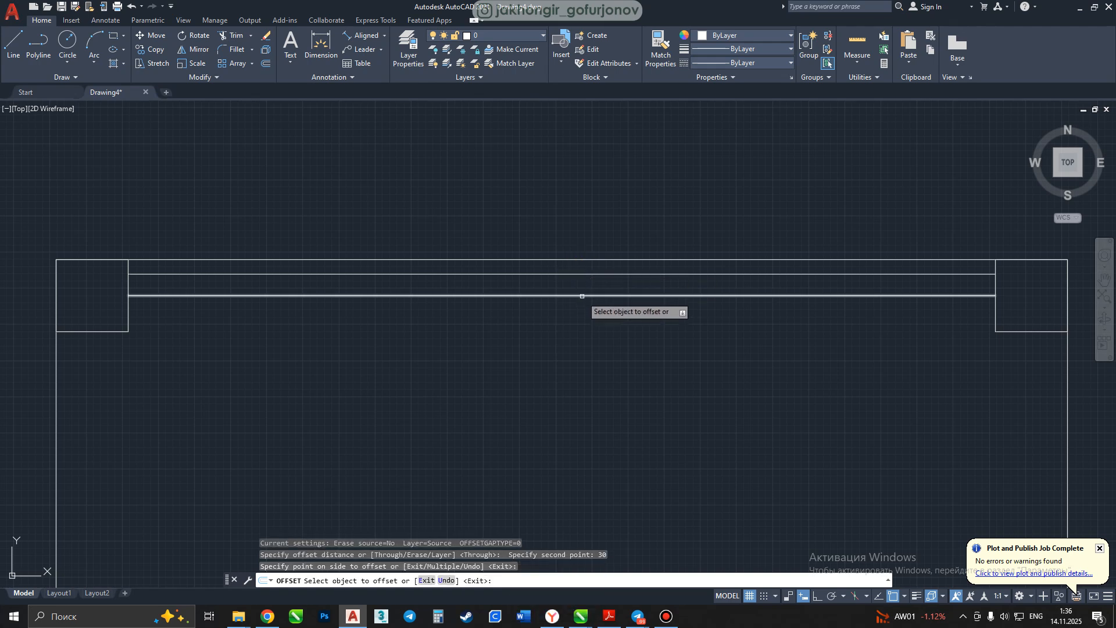
click(582, 295)
click(581, 300)
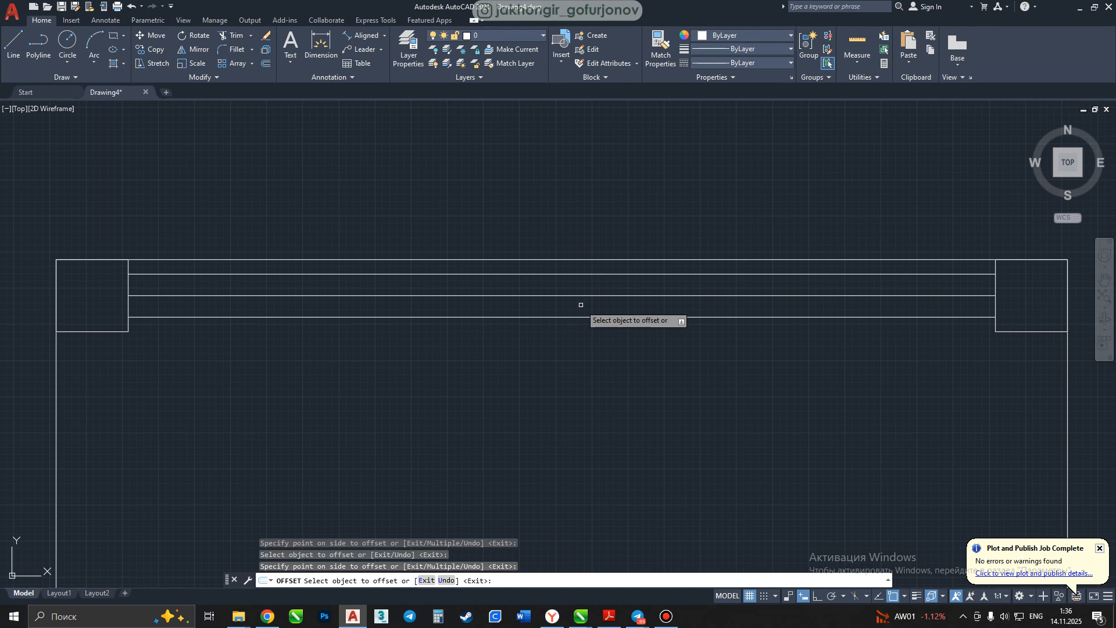
key(Escape)
Delete the original centre line between the two horizontal offset lines.
click(581, 295)
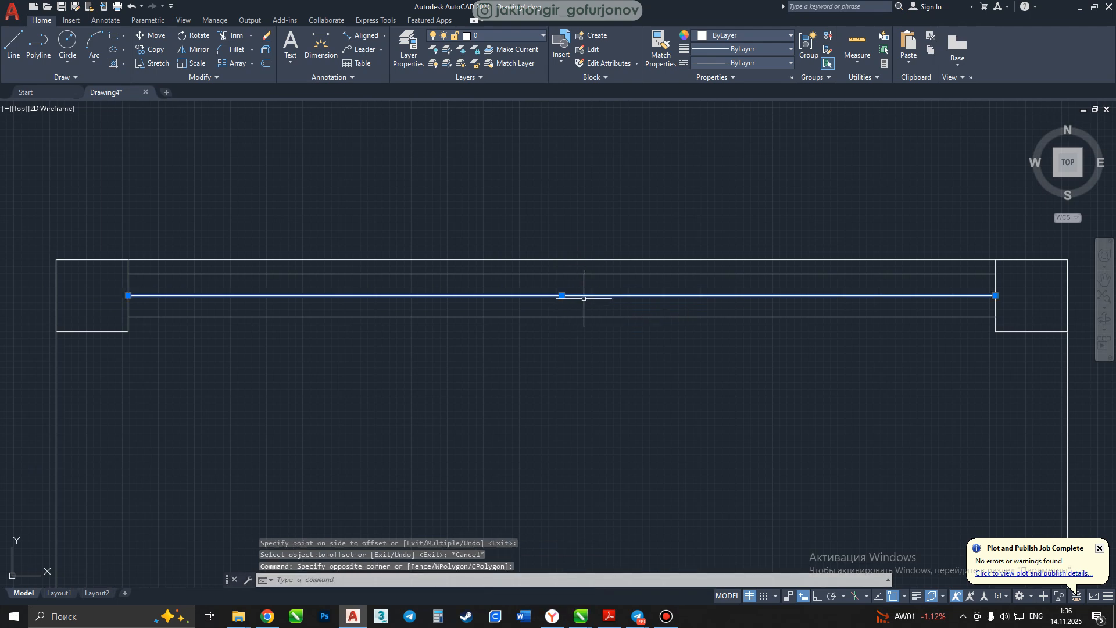
key(Delete)
scroll(584, 299, down, 4)
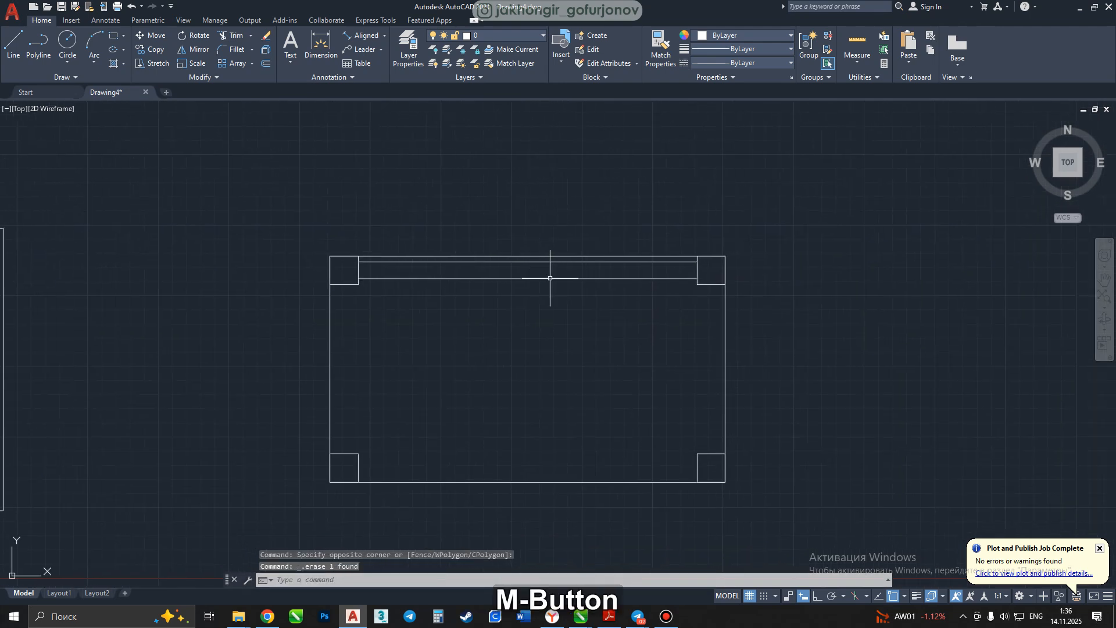
Draw a vertical line between the midpoints of the facing sides of the two right-hand corner squares.
click(21, 47)
click(711, 271)
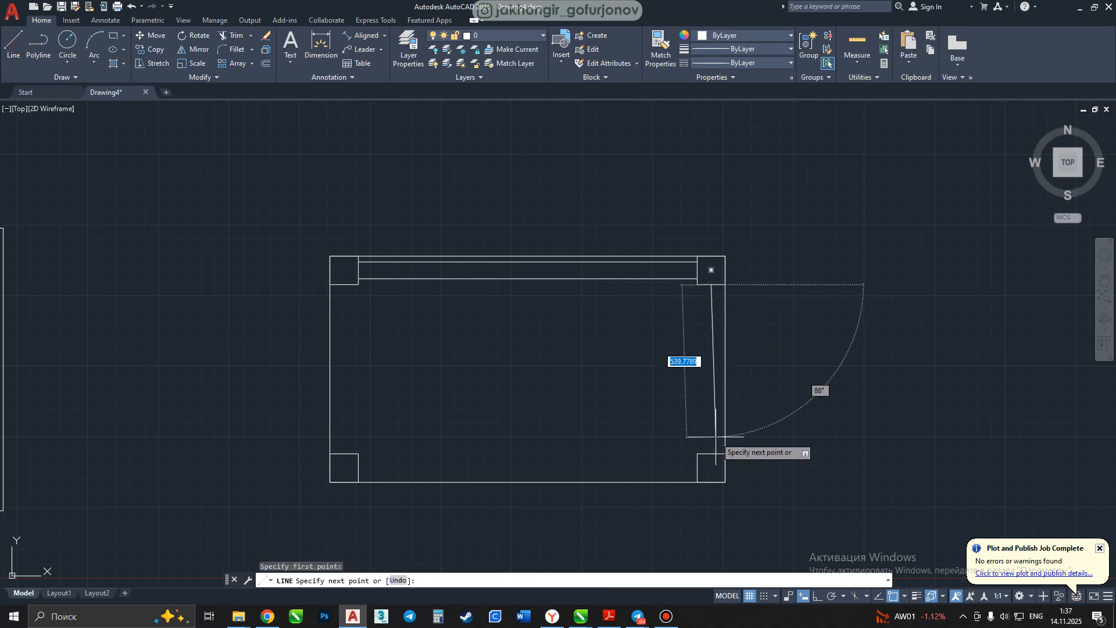
click(712, 454)
key(Escape)
Offset the new vertical line by 30 to both sides.
click(711, 429)
scroll(697, 422, up, 2)
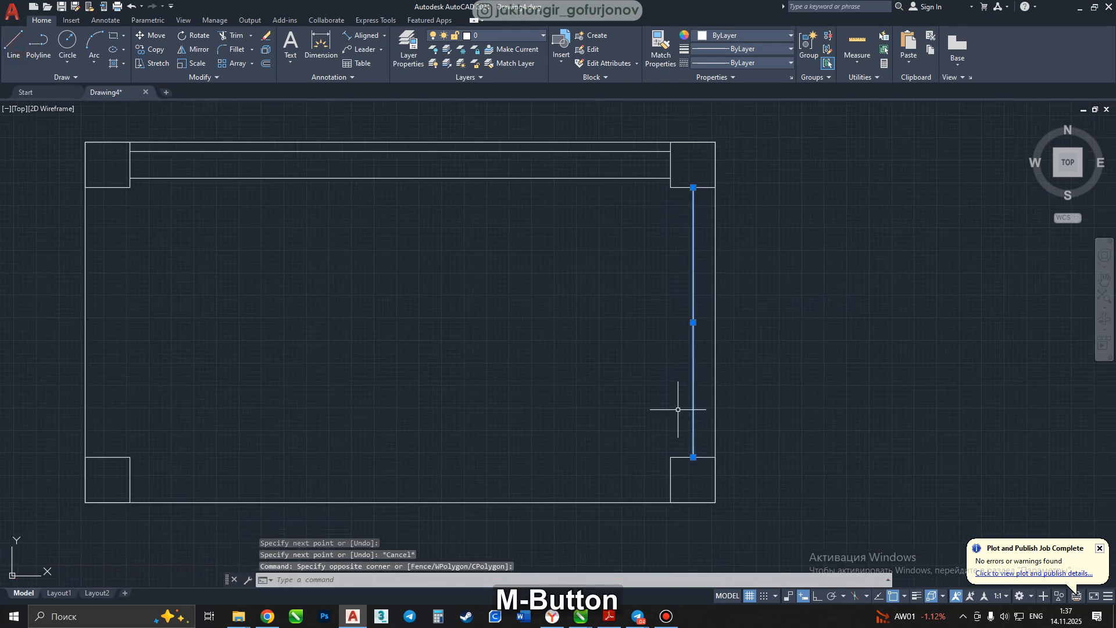
text(o)
key(space)
text(30)
key(Return)
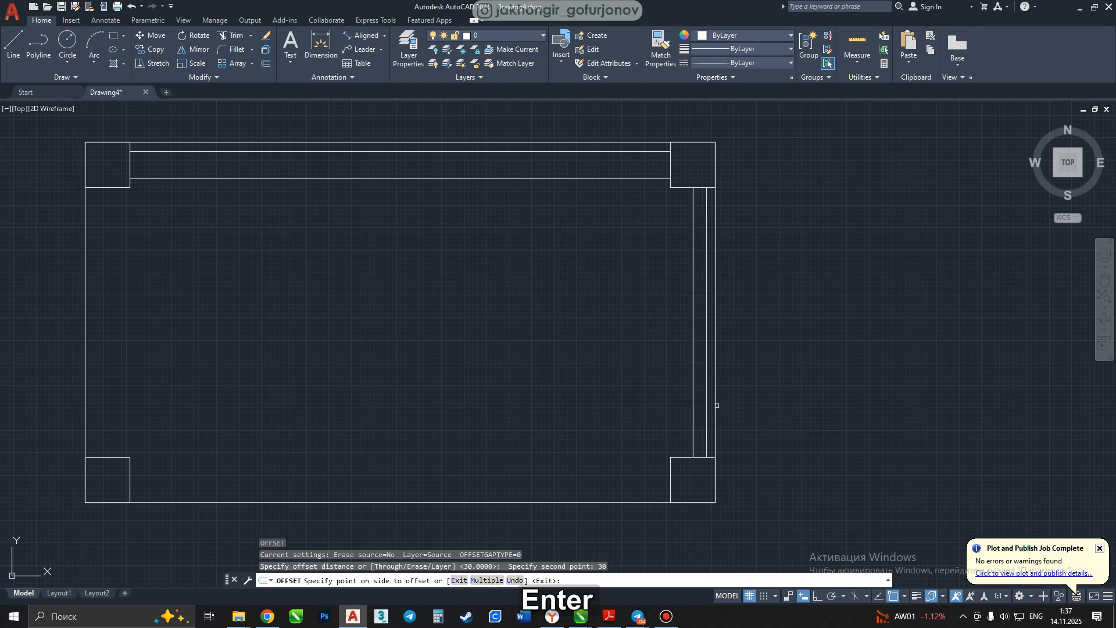
click(672, 406)
key(Escape)
Delete the original centre line between the two vertical offset lines.
click(705, 407)
click(684, 412)
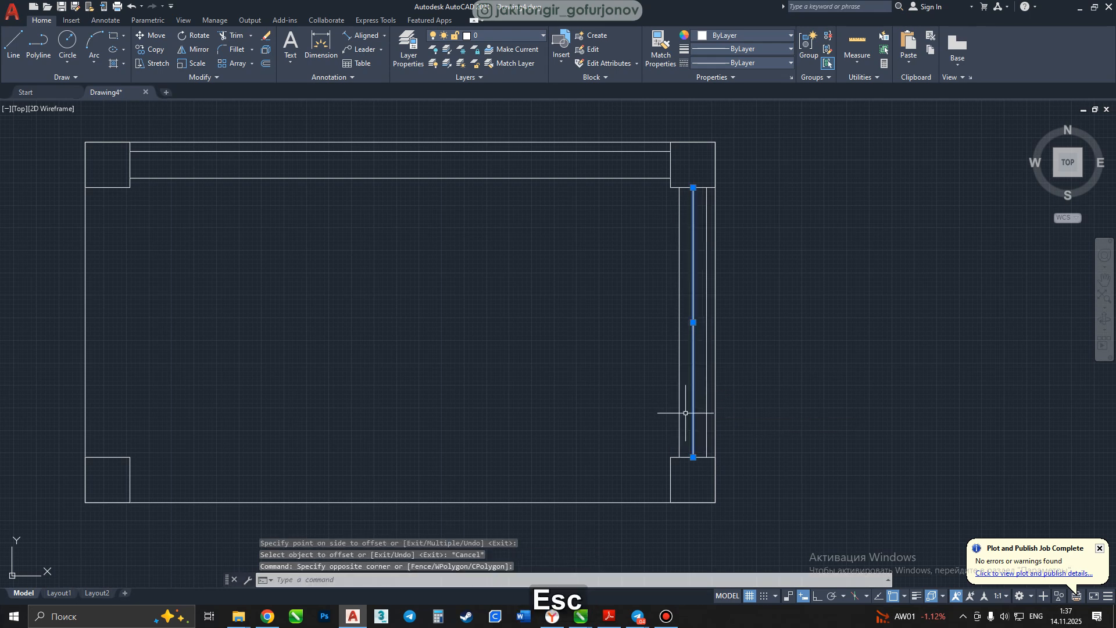
key(Delete)
middle_drag(692, 304, 694, 304)
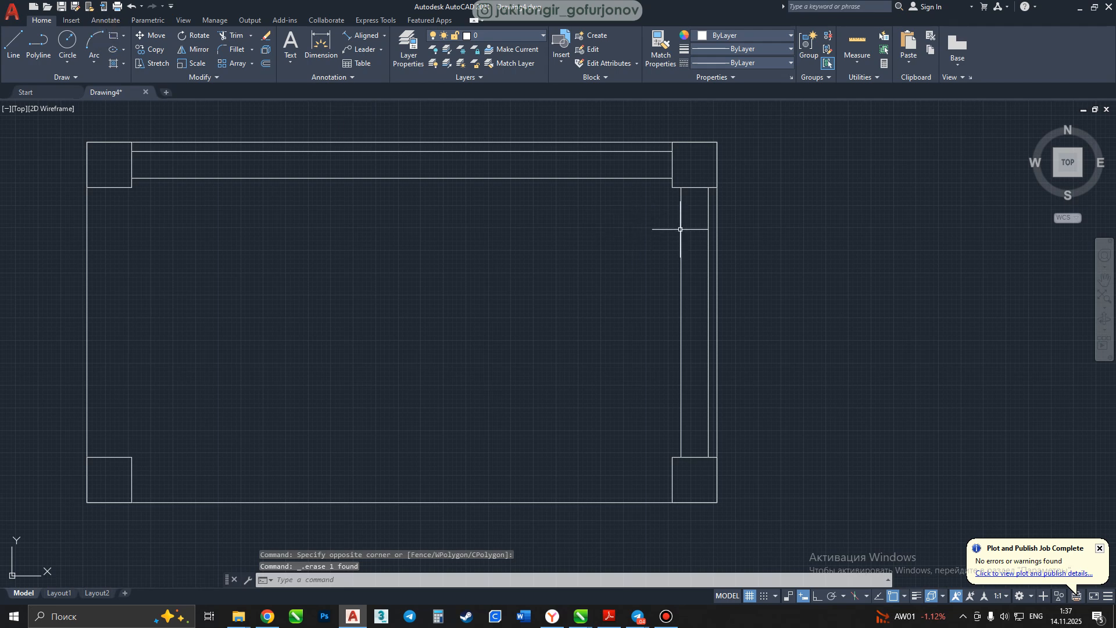
Draw a 60 by 600 rectangle over the two vertical offset lines, between the right-hand corner squares.
click(111, 38)
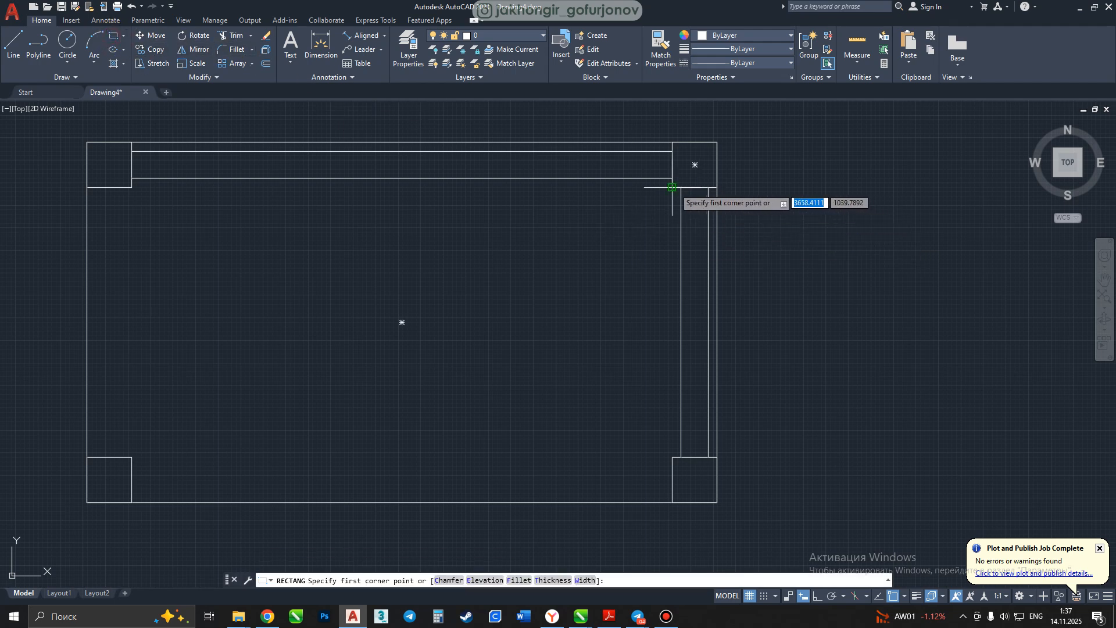
click(717, 187)
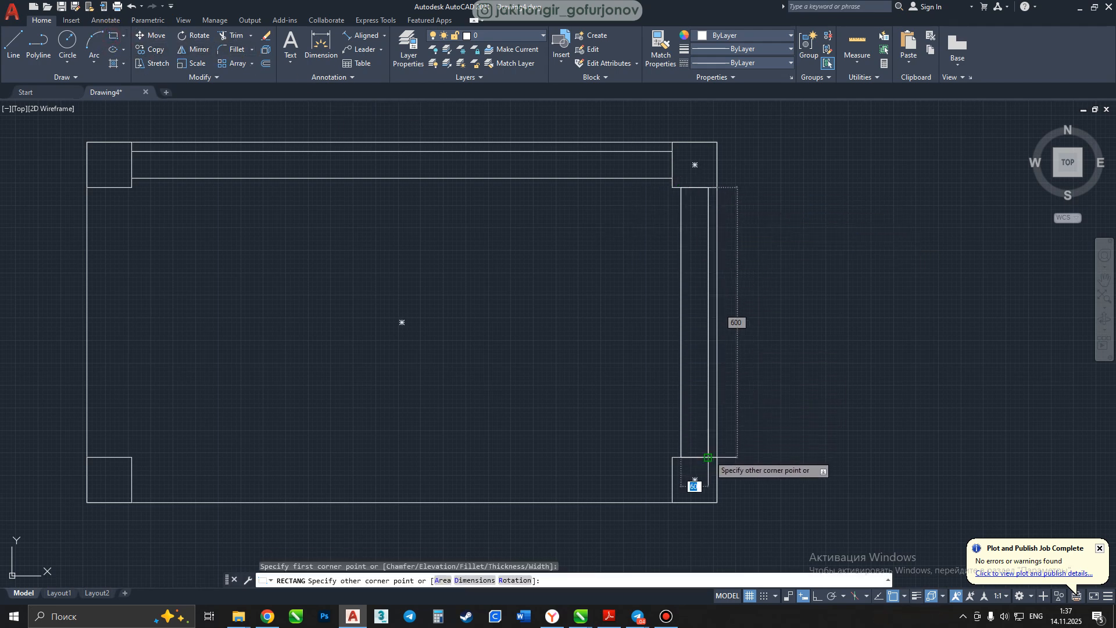
click(708, 455)
click(708, 452)
key(Escape)
Delete the two loose vertical lines lying under the narrow right-hand rectangle, keeping the rectangle out of the selection.
click(679, 419)
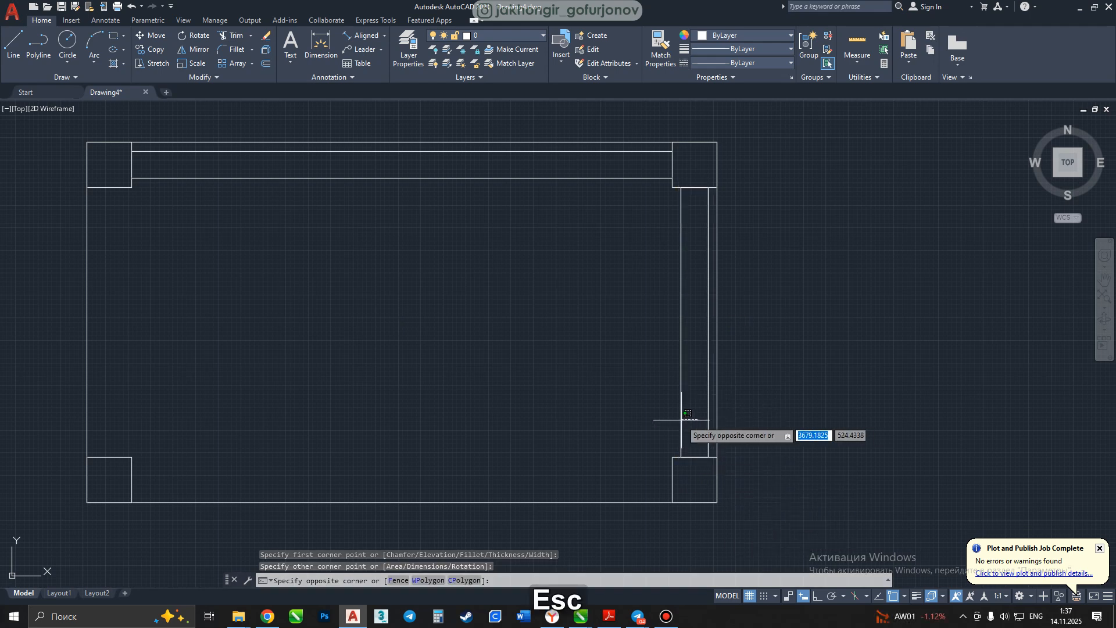
key(Escape)
click(713, 422)
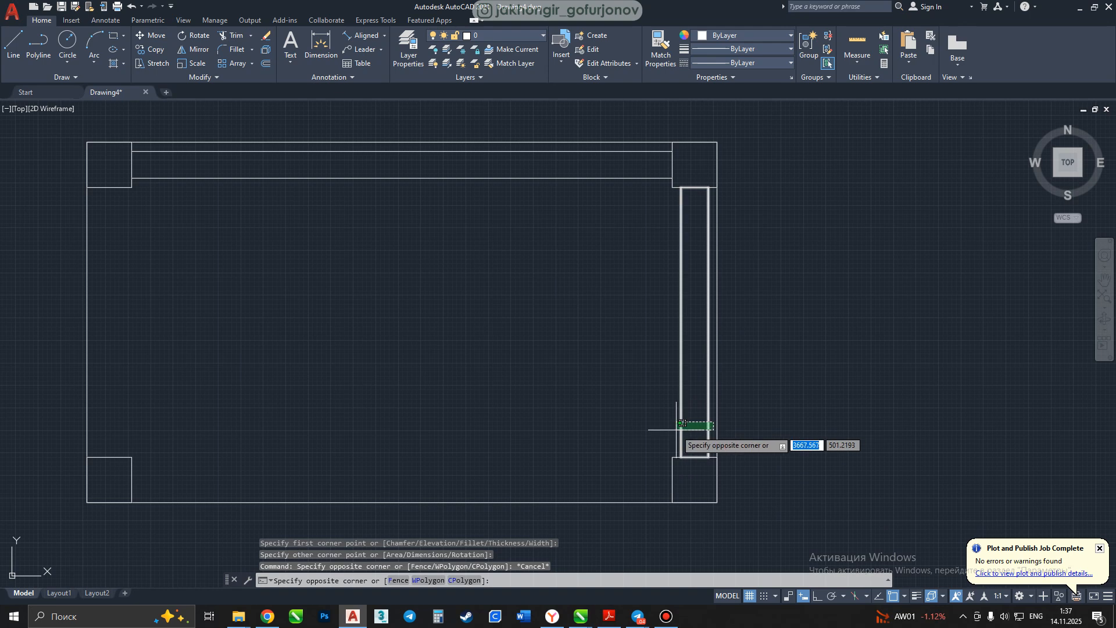
click(645, 435)
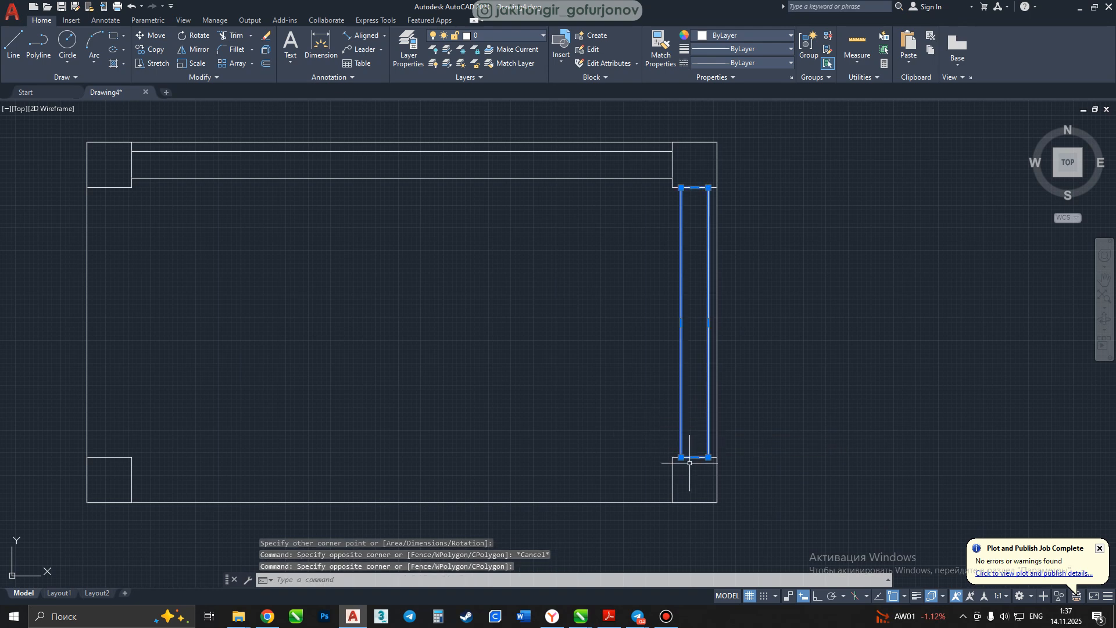
scroll(693, 468, up, 3)
middle_drag(693, 468, 675, 464)
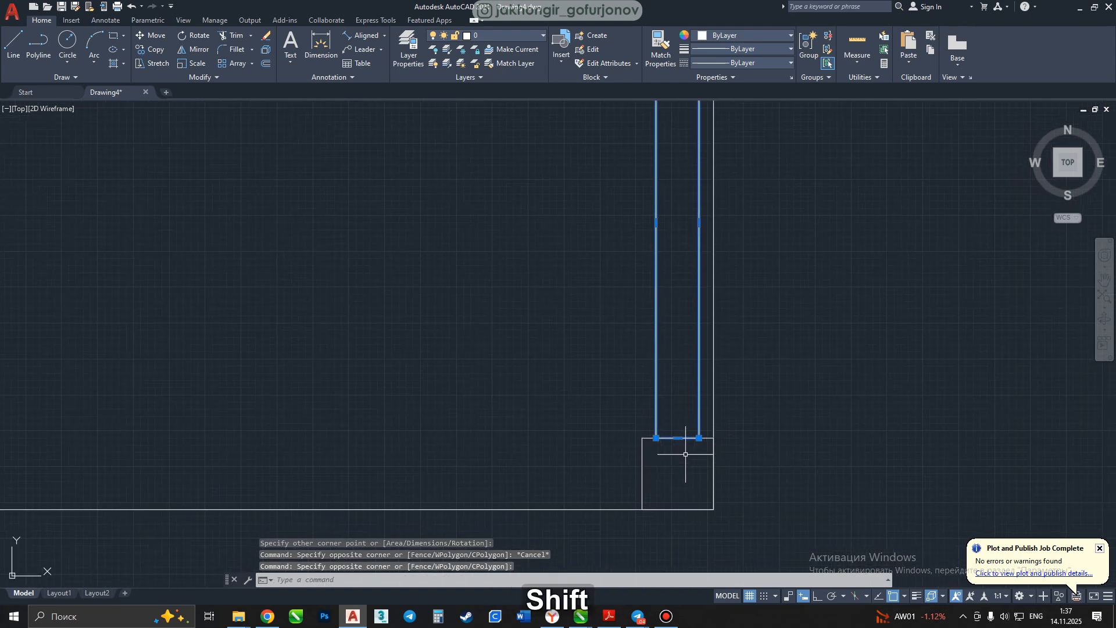
shift+click(686, 455)
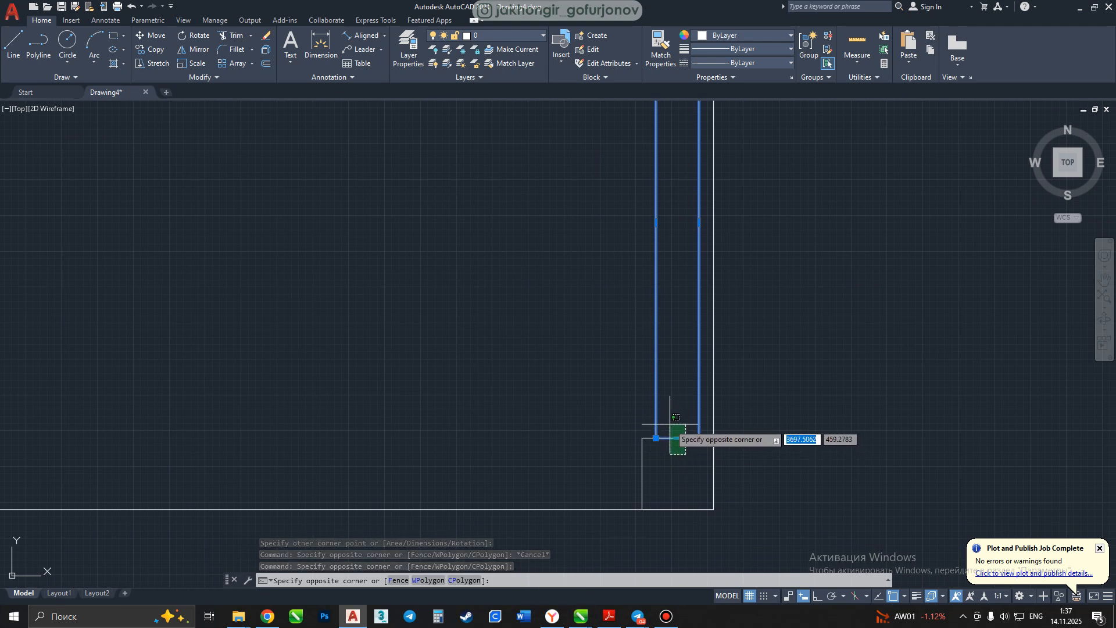
shift+click(677, 417)
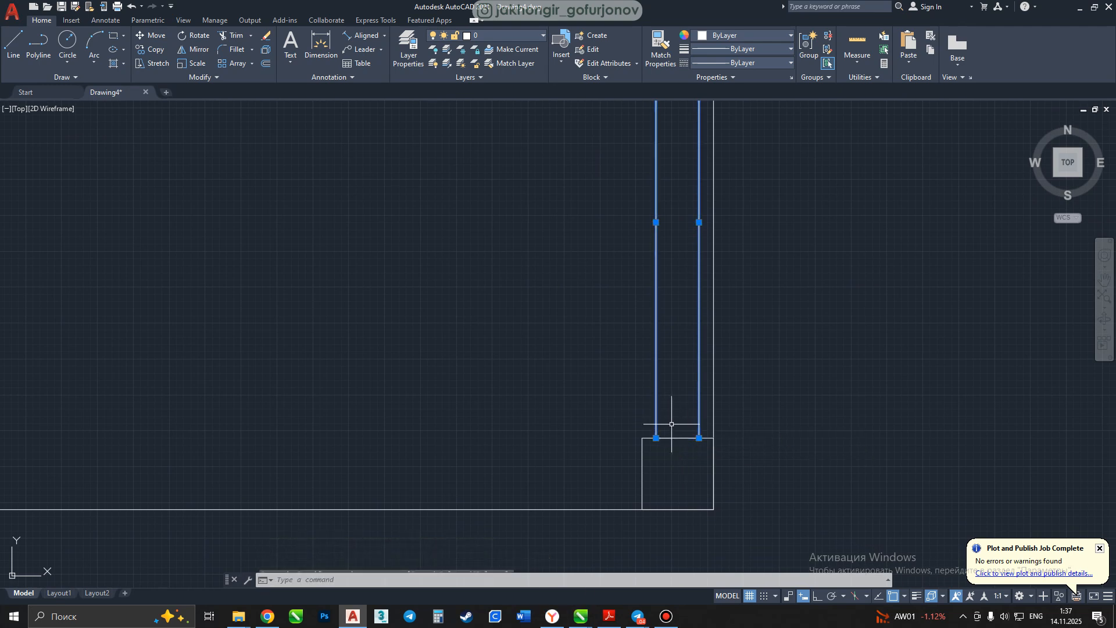
scroll(711, 165, down, 4)
middle_drag(711, 164, 709, 260)
scroll(672, 258, up, 4)
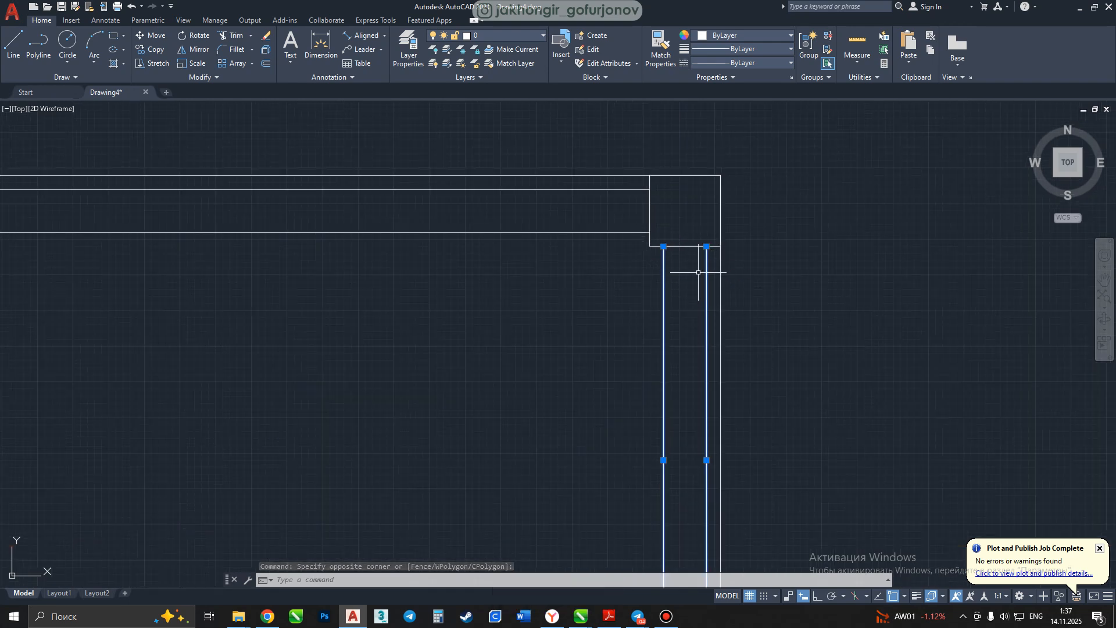
key(Delete)
Try moving the narrow vertical rectangle out to the right of the large rectangle, and undo the move.
click(709, 268)
click(697, 271)
middle_drag(696, 271, 676, 248)
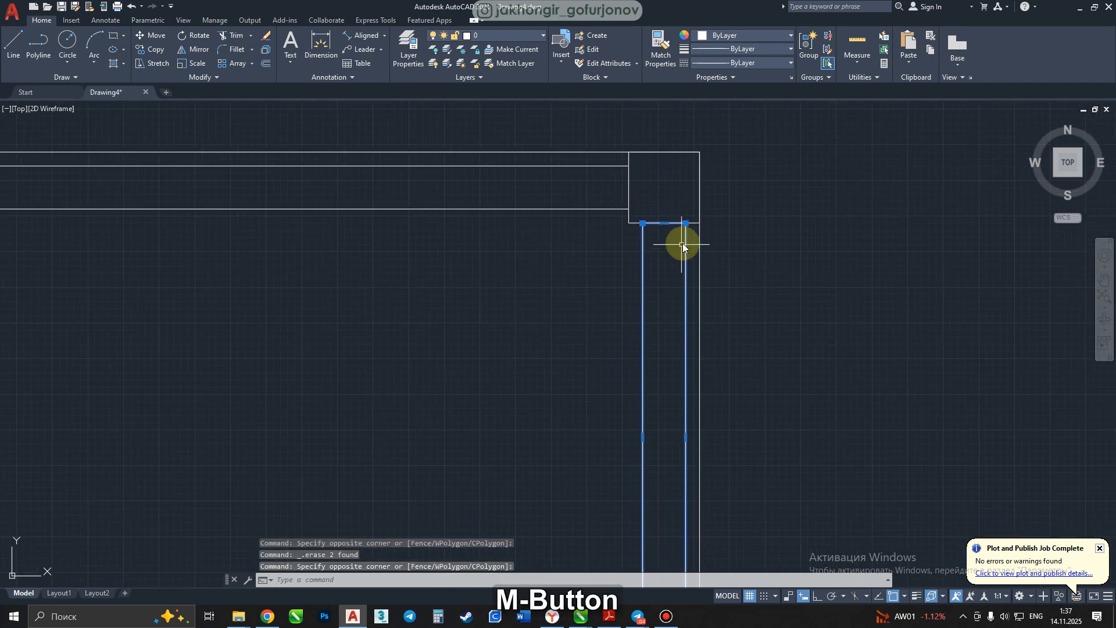
text(m)
key(space)
click(686, 223)
click(834, 231)
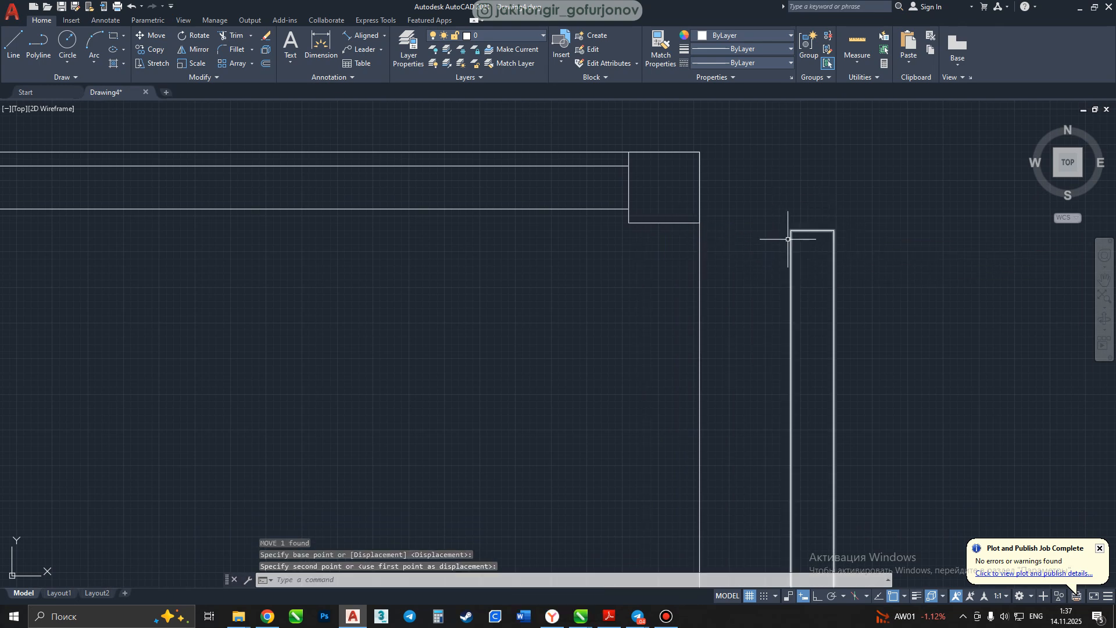
key(ctrl+z)
middle_drag(600, 233, 862, 320)
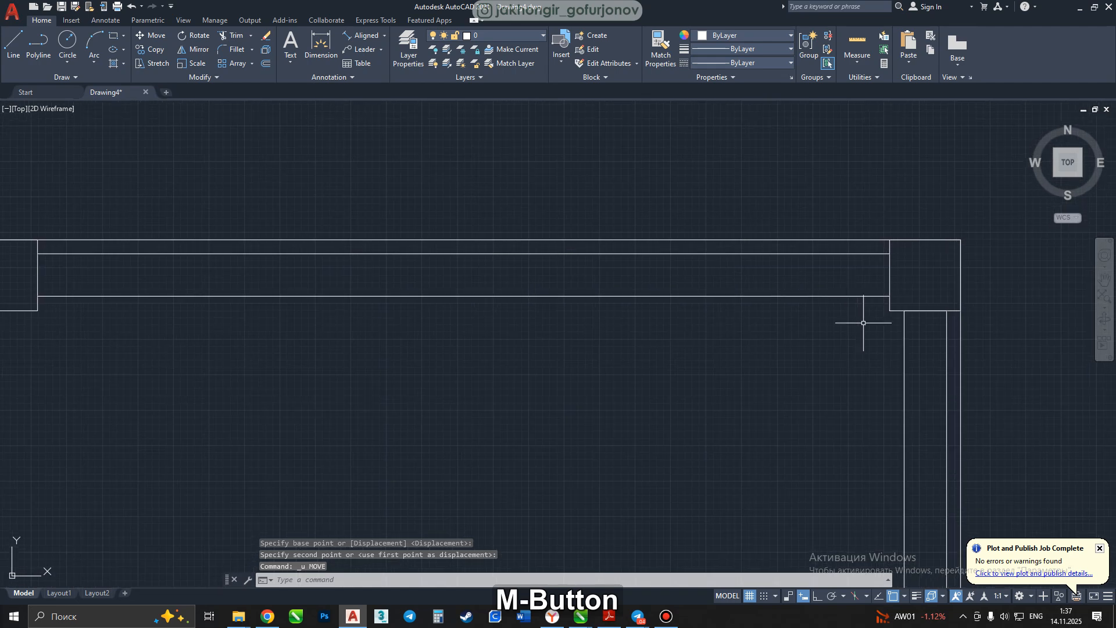
click(862, 320)
click(825, 250)
mouse_move(656, 309)
middle_down()
mouse_move(787, 329)
mouse_move(568, 339)
middle_up()
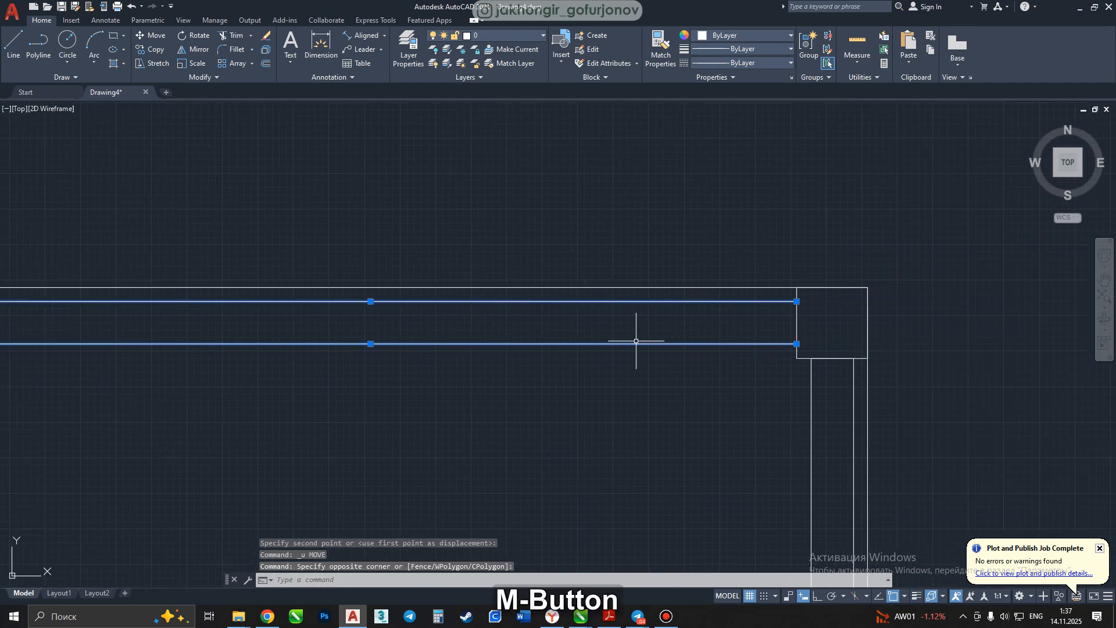
key(Escape)
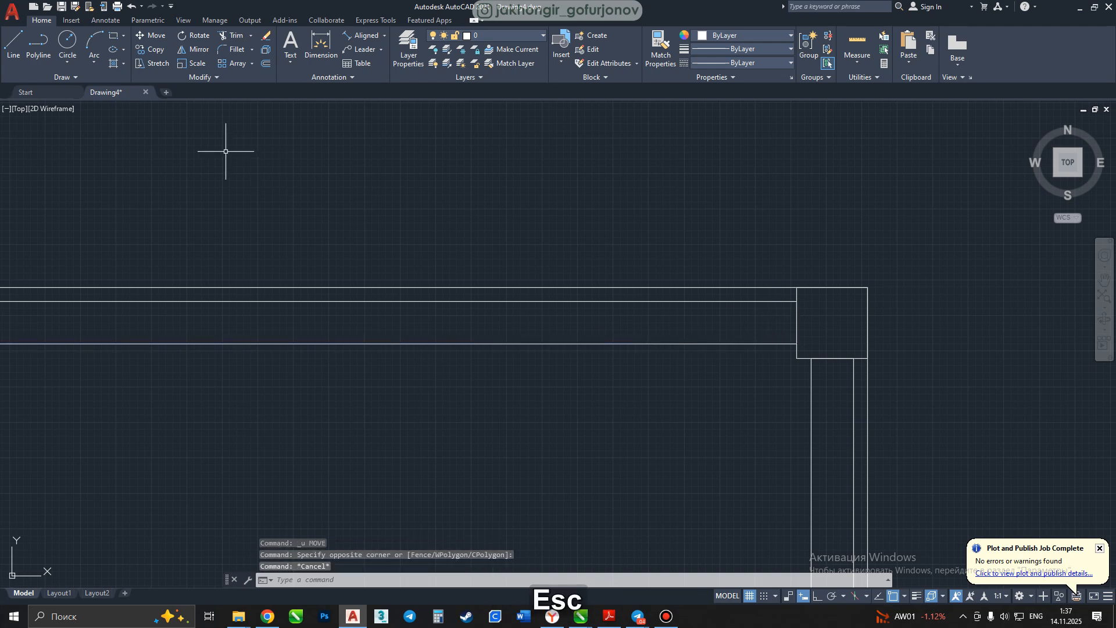
Draw a 1200 by 60 rectangle over the two horizontal offset lines, between the upper corner squares.
click(114, 35)
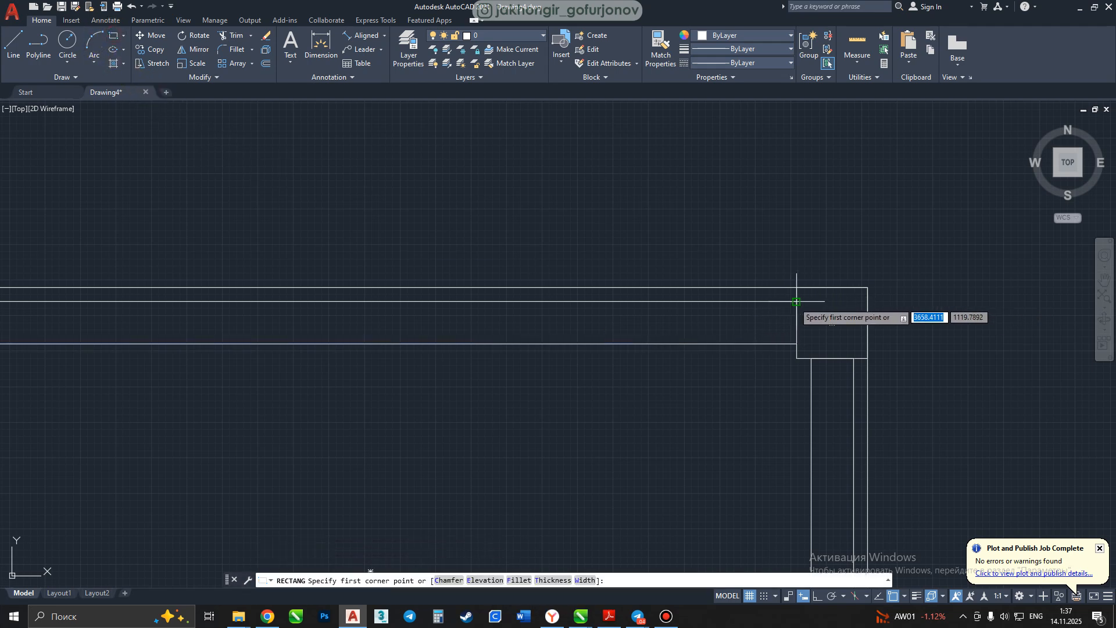
click(796, 301)
scroll(317, 348, down, 4)
middle_drag(316, 348, 748, 323)
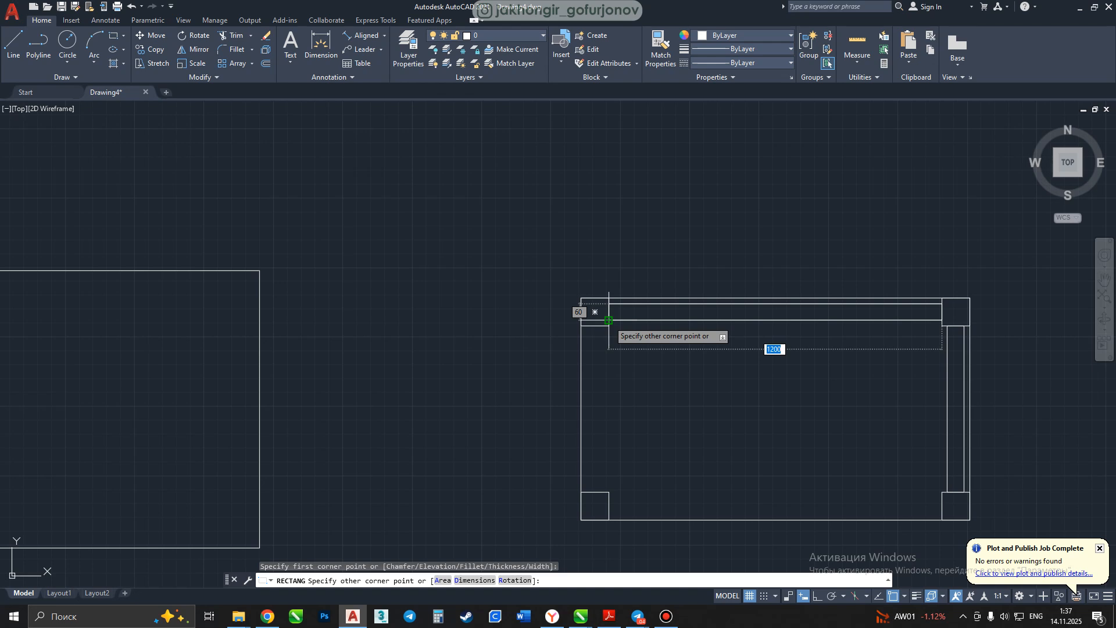
key(Escape)
Delete the two loose horizontal lines lying under the narrow upper rectangle, keeping the rectangle out of the selection.
scroll(625, 317, up, 6)
click(629, 352)
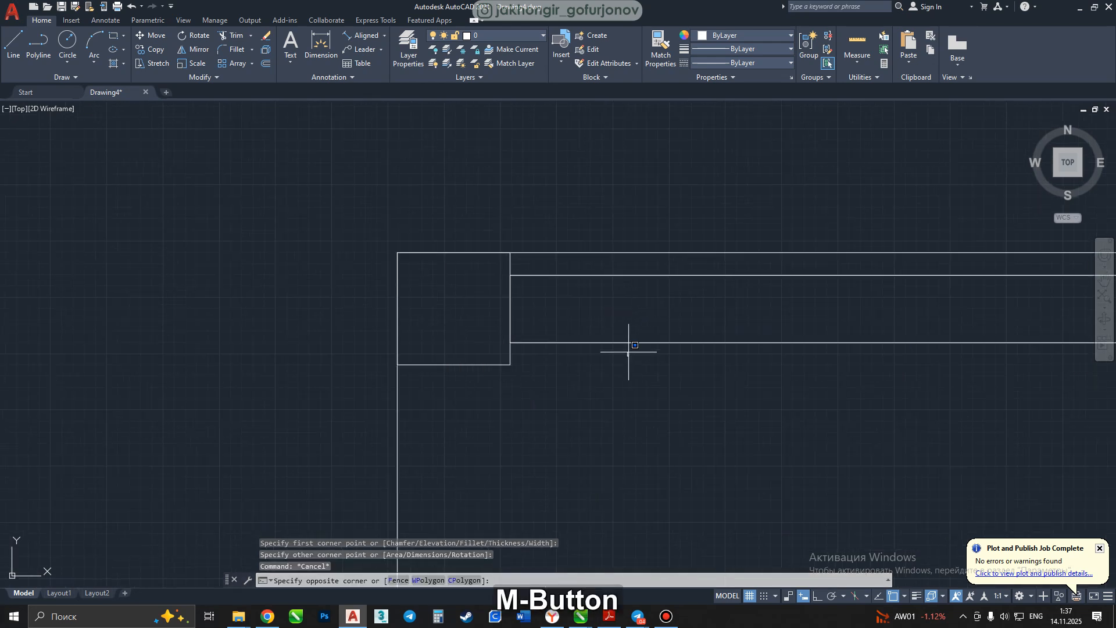
click(600, 269)
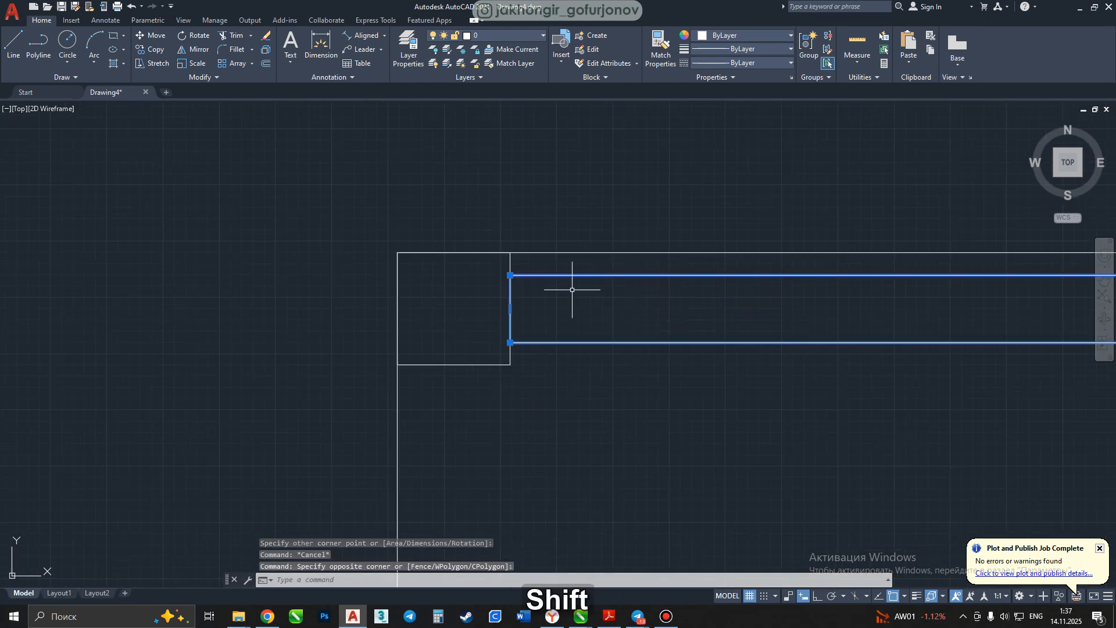
shift+click(543, 299)
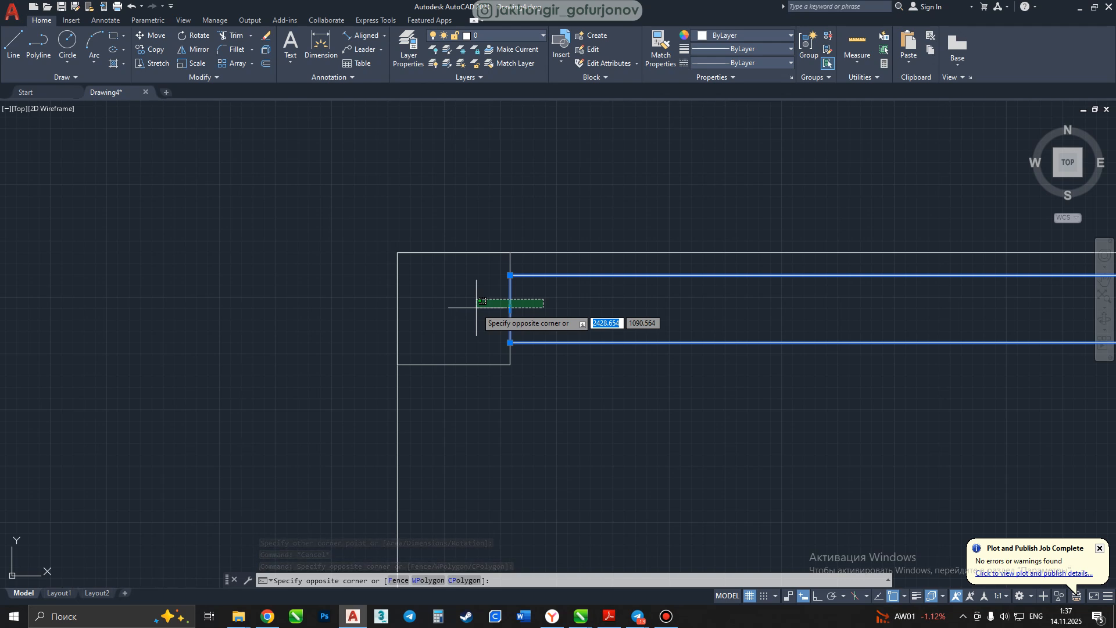
shift+click(473, 314)
scroll(473, 317, down, 5)
middle_drag(574, 316, 566, 310)
key(Delete)
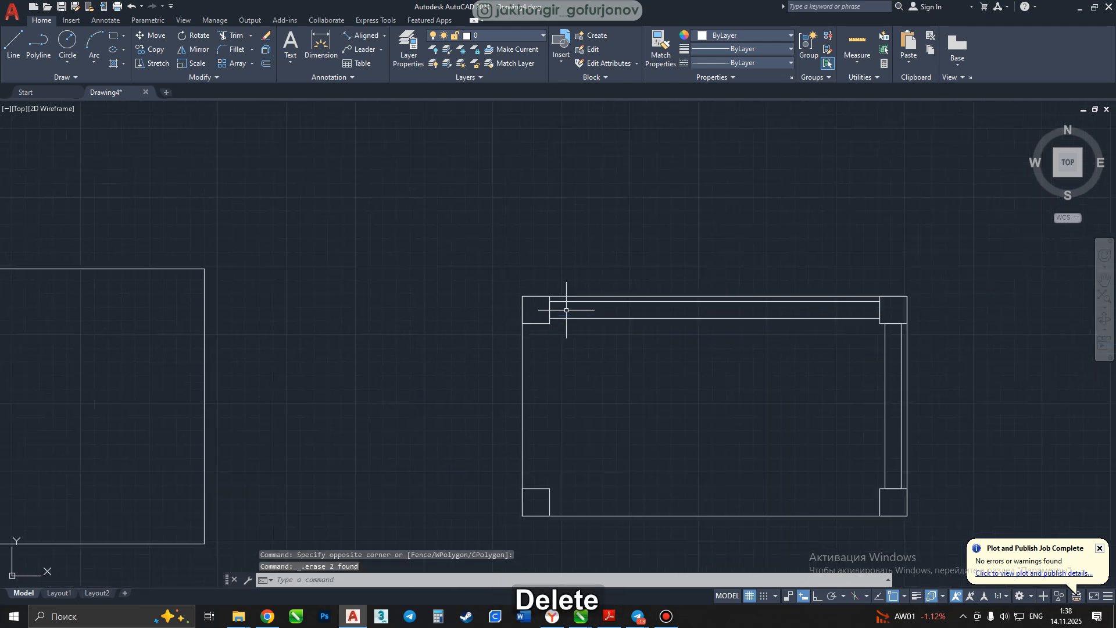
Mirror the narrow upper rectangle about the frame's horizontal centre line to the lower side, keeping the original.
click(797, 302)
key(Escape)
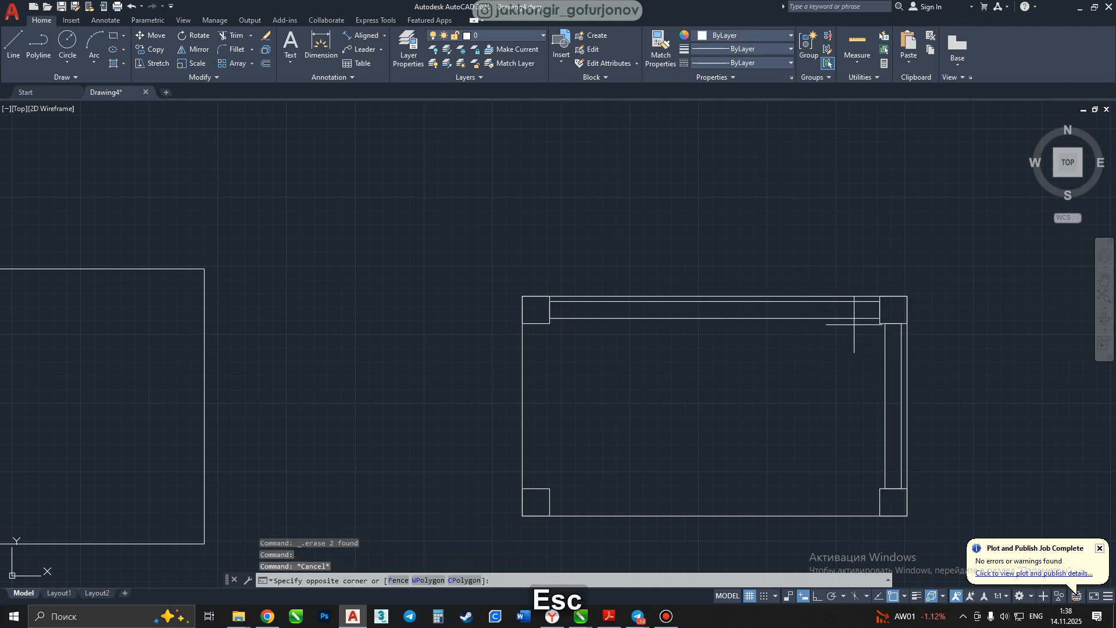
click(832, 308)
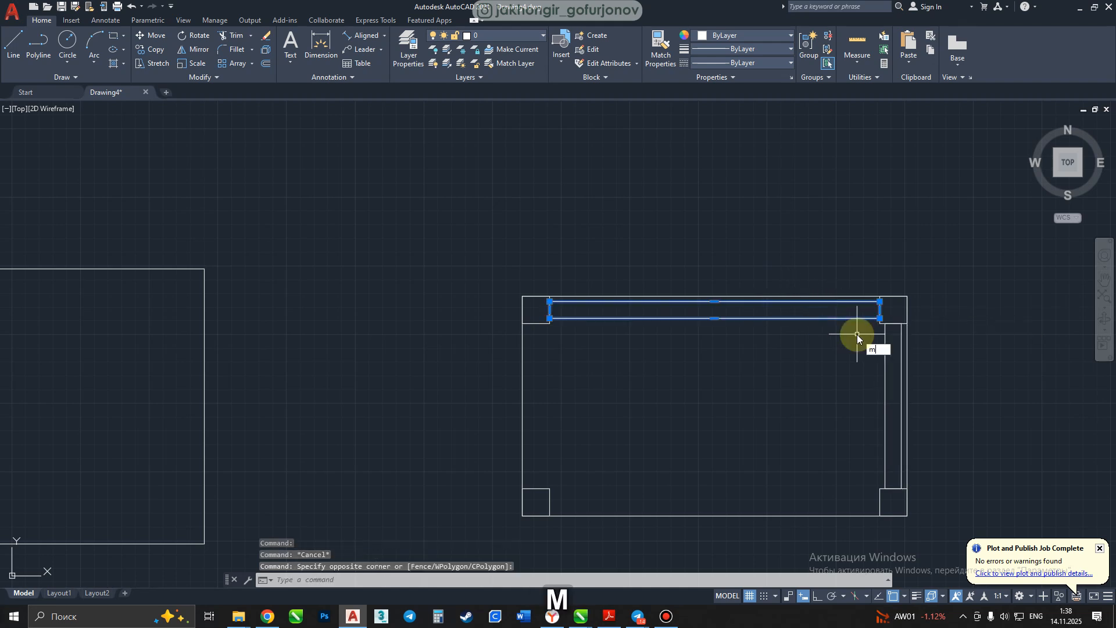
text(mi)
key(space)
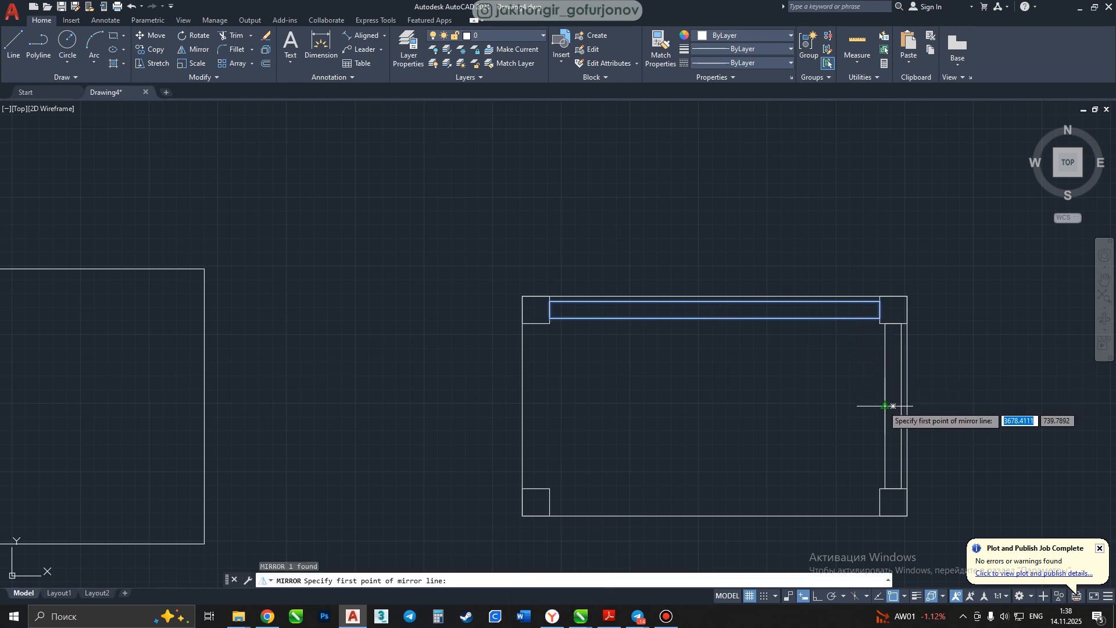
click(894, 405)
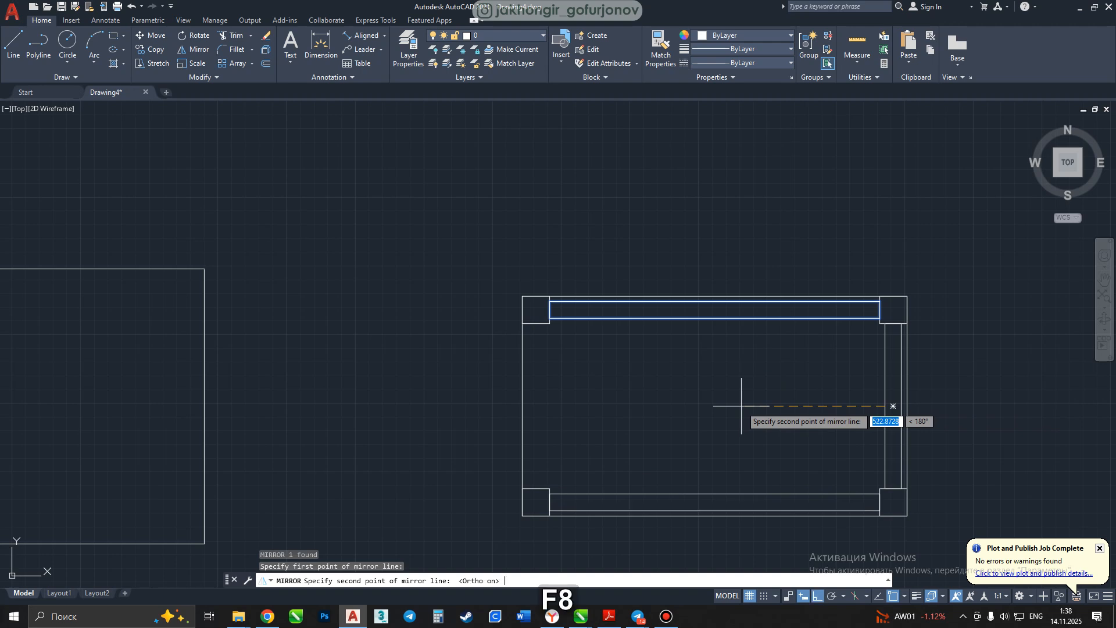
click(696, 411)
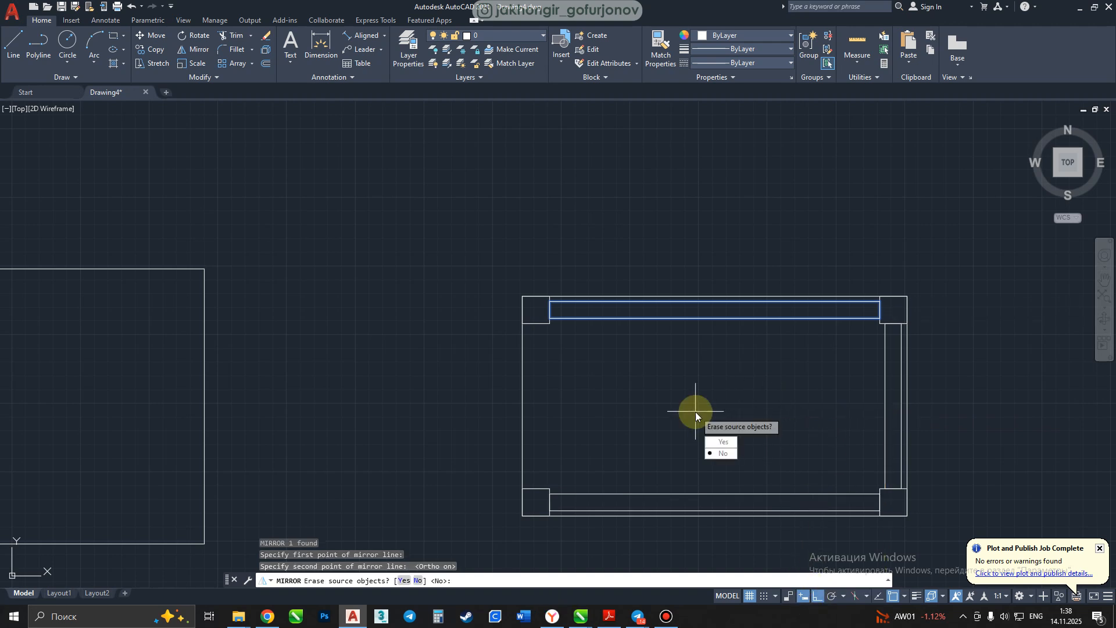
click(721, 453)
Mirror the narrow right-hand rectangle about the frame's vertical centre line to the opposite side, keeping the original.
click(892, 403)
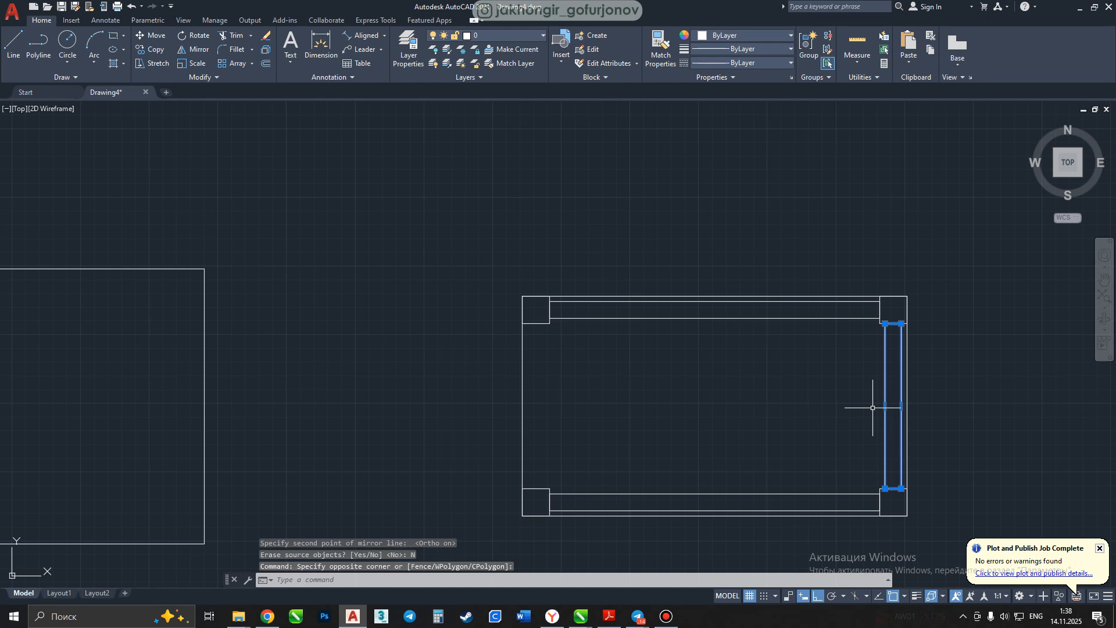
middle_drag(875, 403, 847, 387)
text(mi)
key(space)
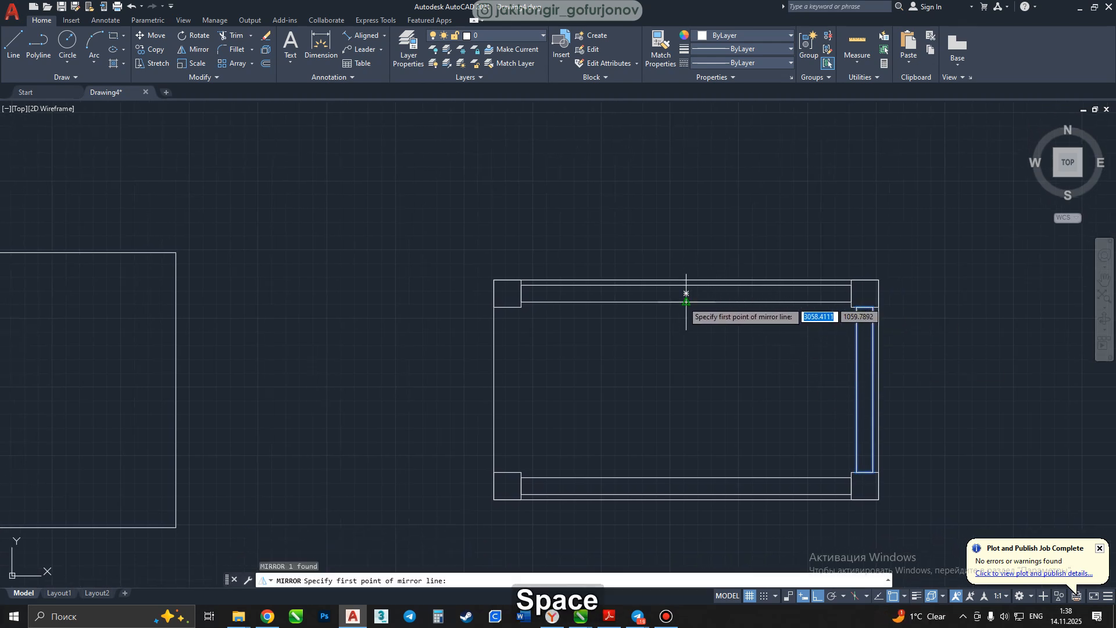
click(686, 302)
click(678, 385)
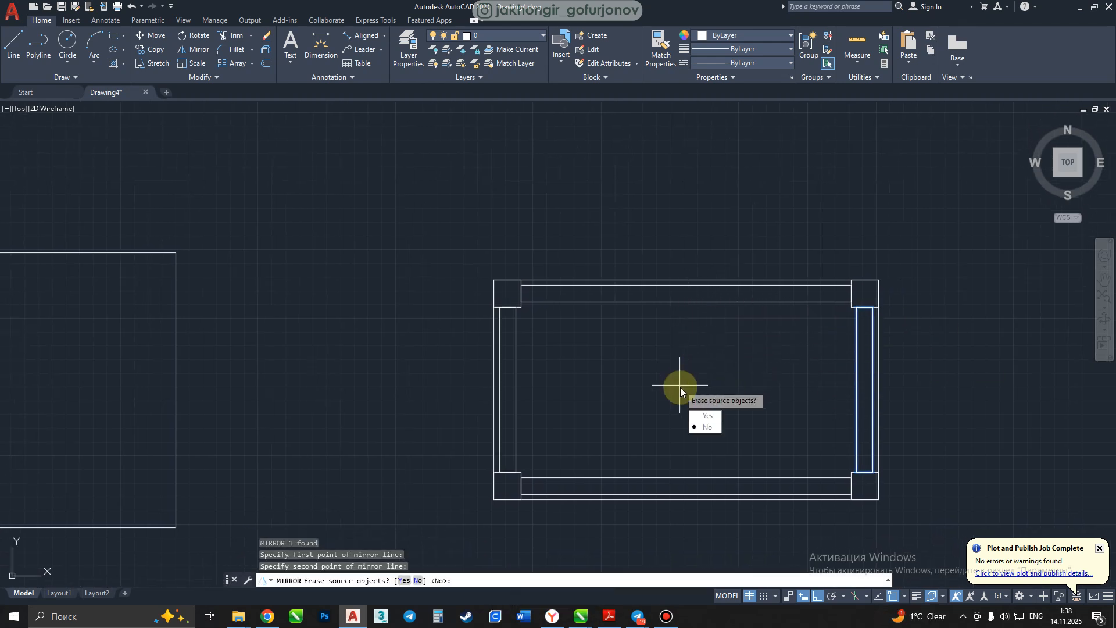
click(700, 430)
key(Escape)
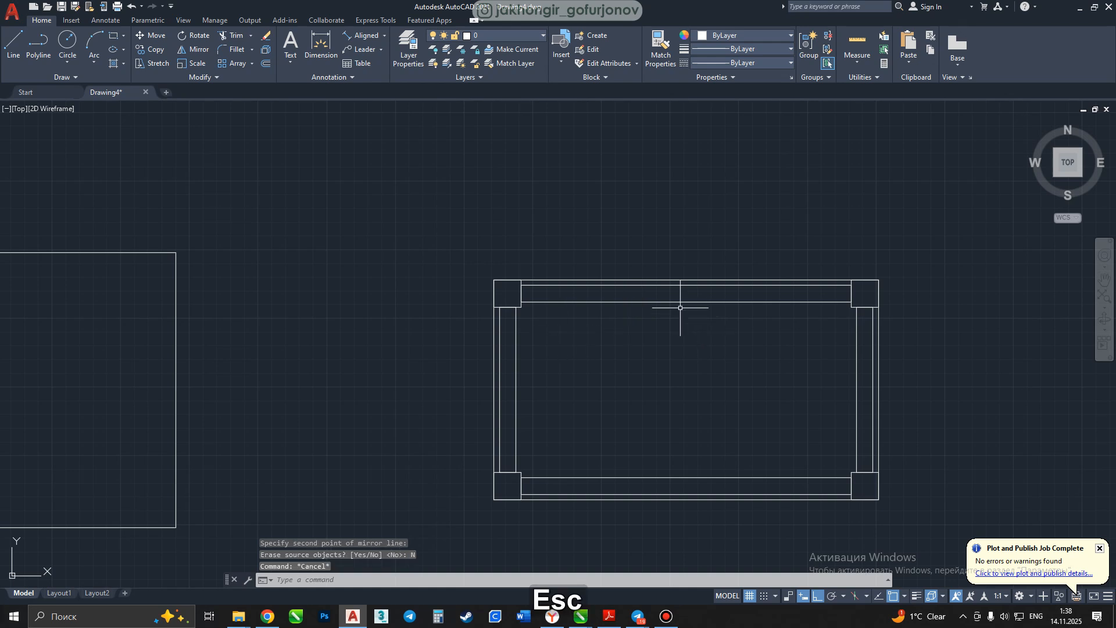
Copy the narrow left-hand rectangle from its top-edge midpoint to the midpoint of the upper rectangle's inner edge.
click(558, 379)
click(516, 416)
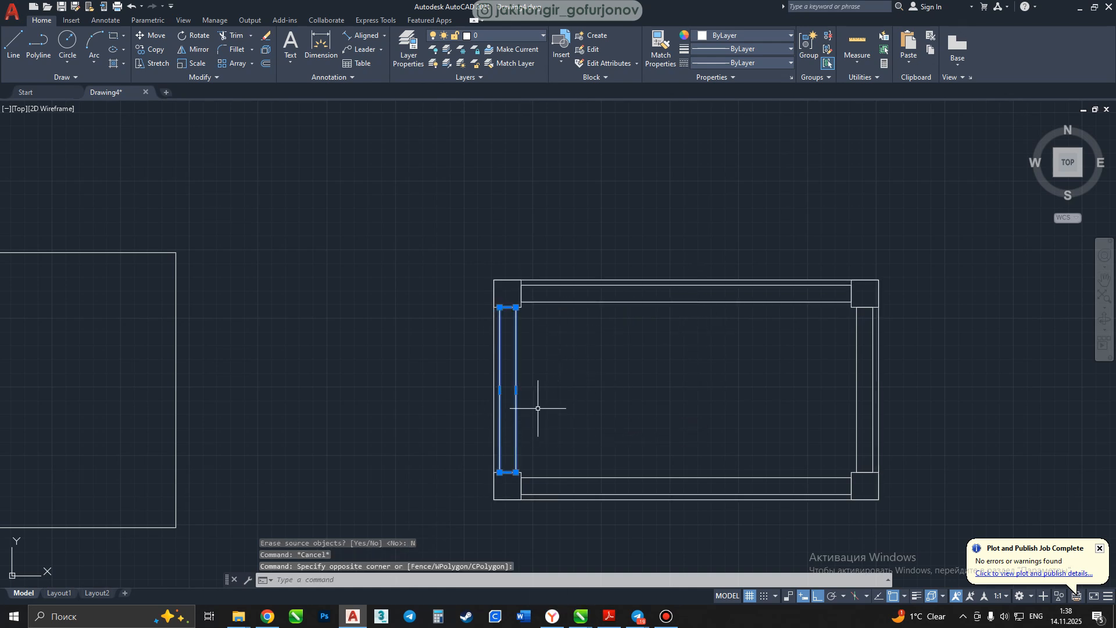
middle_drag(530, 368, 523, 391)
text(co)
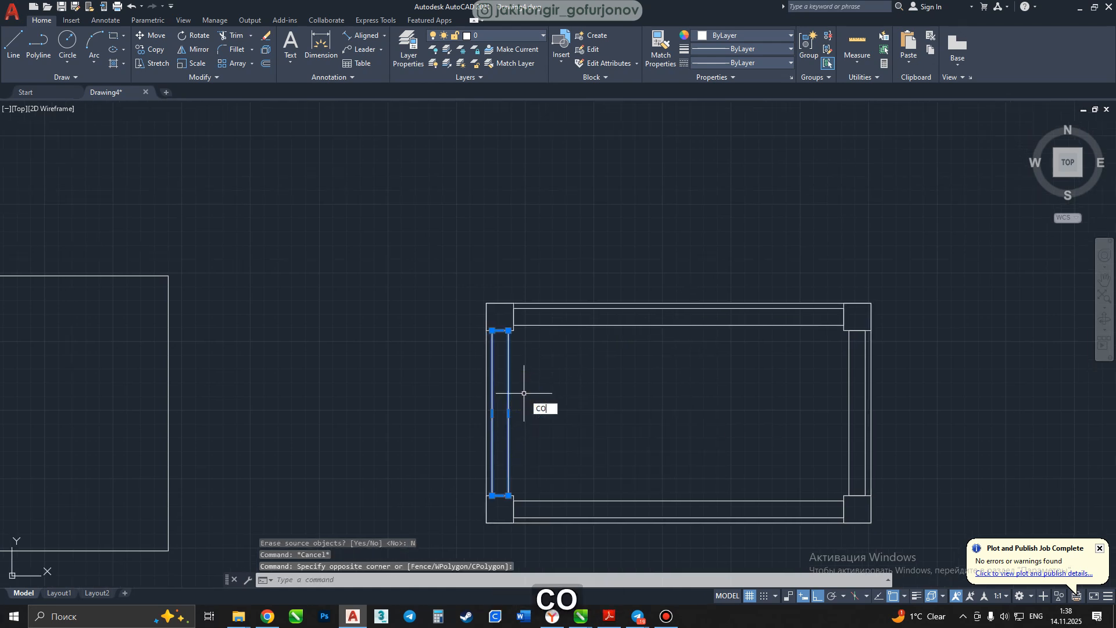
key(space)
scroll(502, 341, up, 6)
click(494, 301)
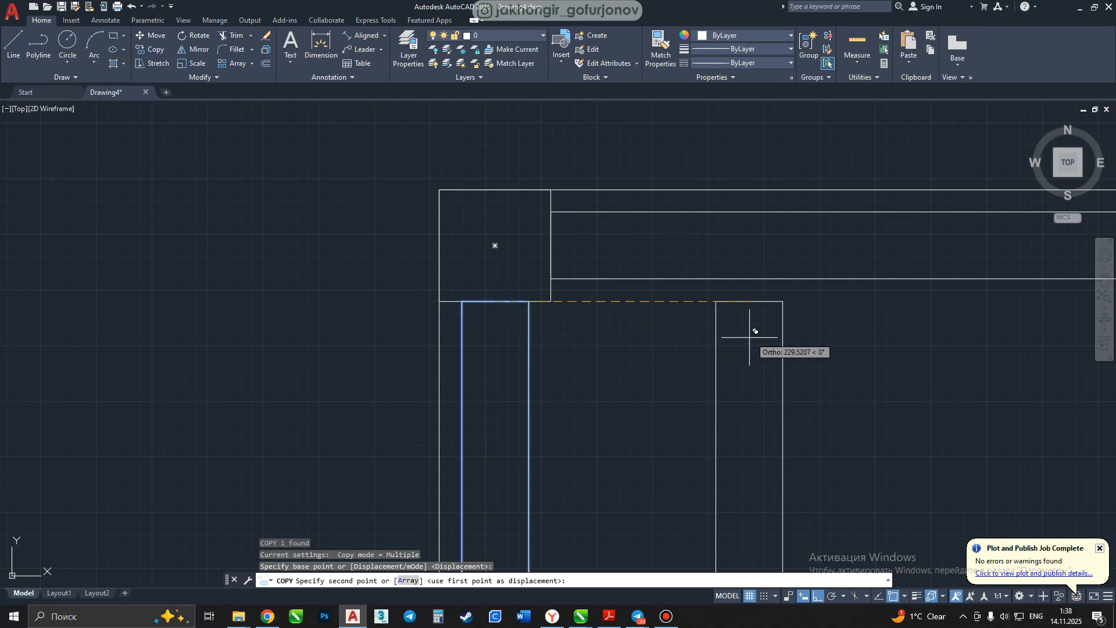
scroll(697, 320, down, 6)
middle_drag(630, 316, 635, 327)
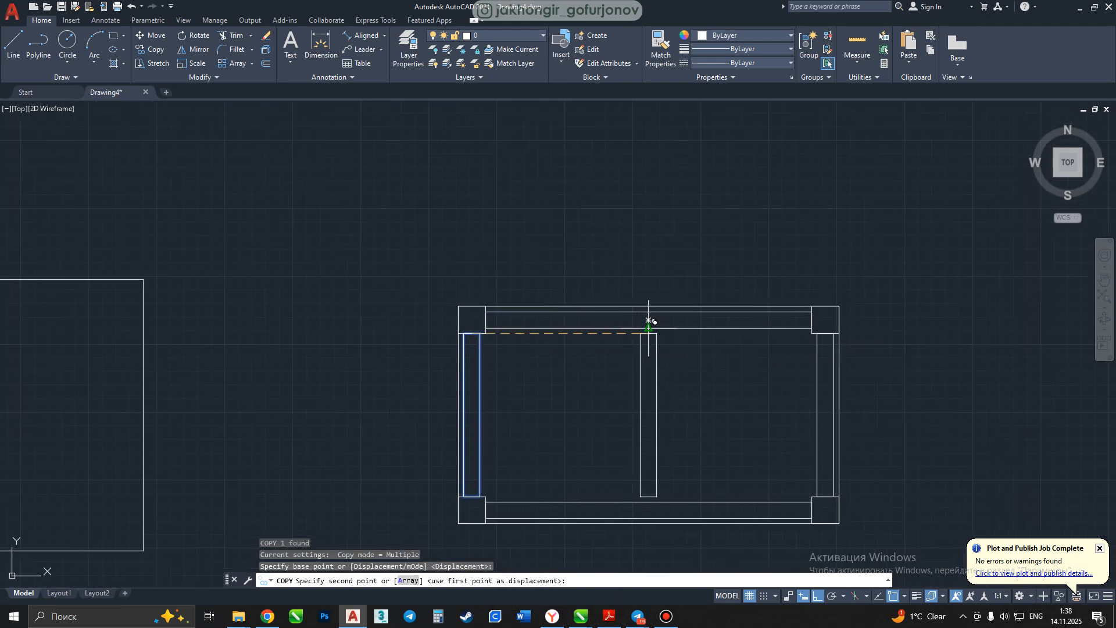
key(Escape)
Stretch the lower end of the central vertical rectangle down to the inner edge of the narrow lower rectangle.
scroll(669, 436, up, 6)
middle_drag(671, 448, 615, 394)
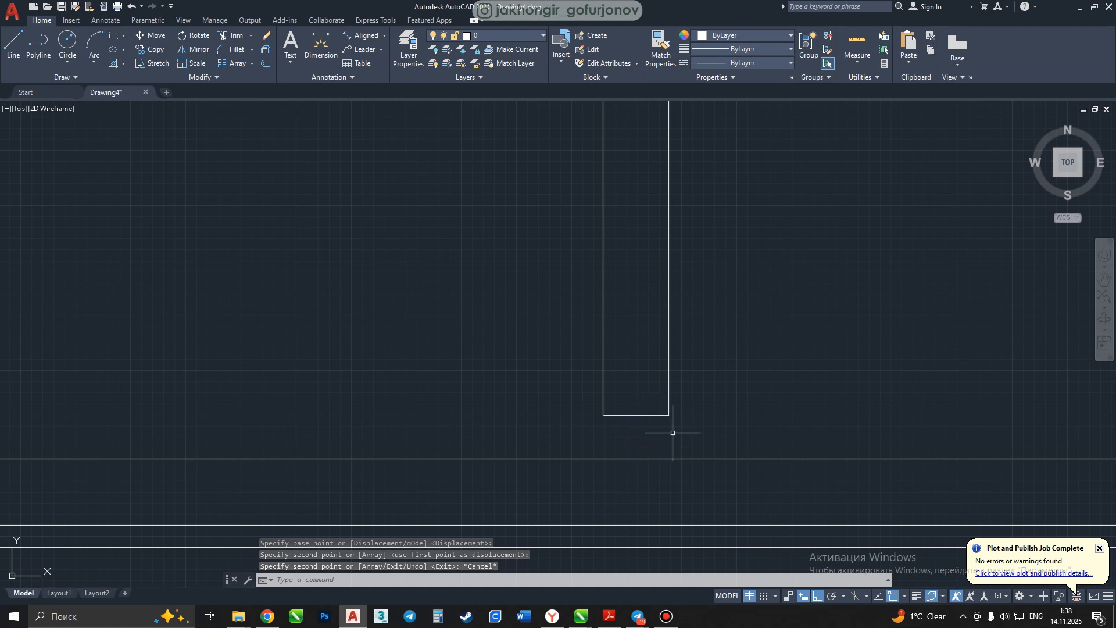
text(s)
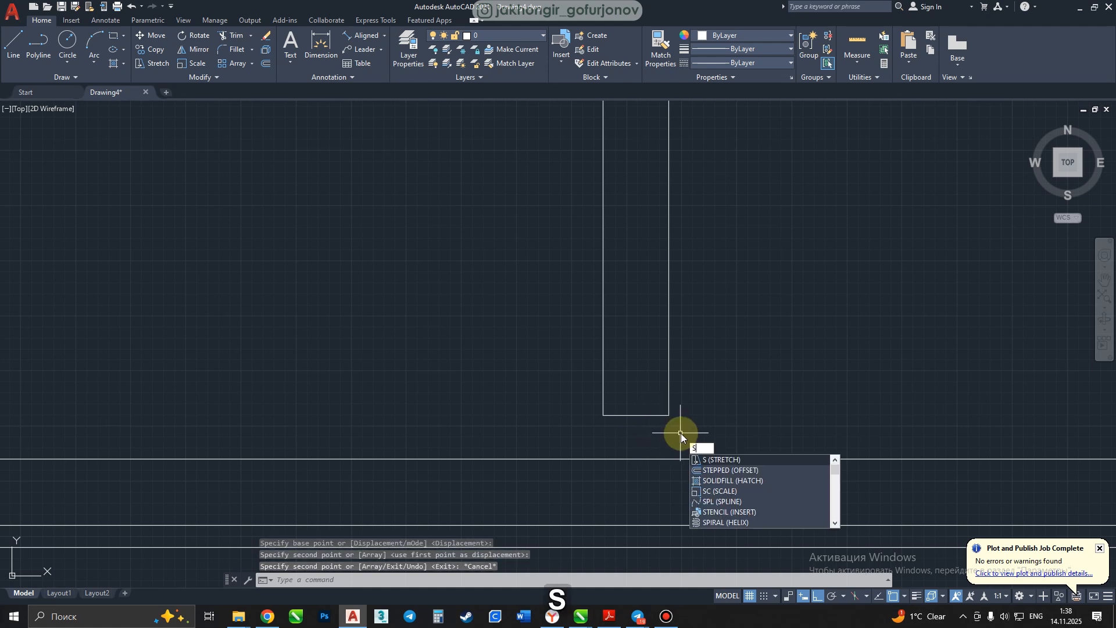
key(space)
click(693, 440)
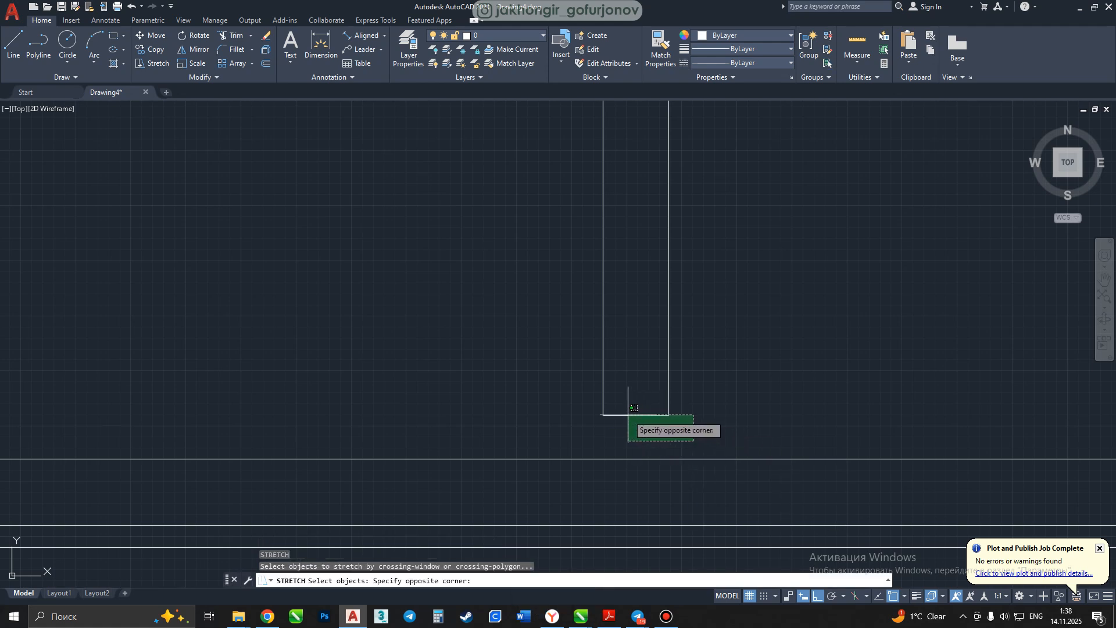
click(548, 394)
middle_drag(630, 426, 630, 396)
key(space)
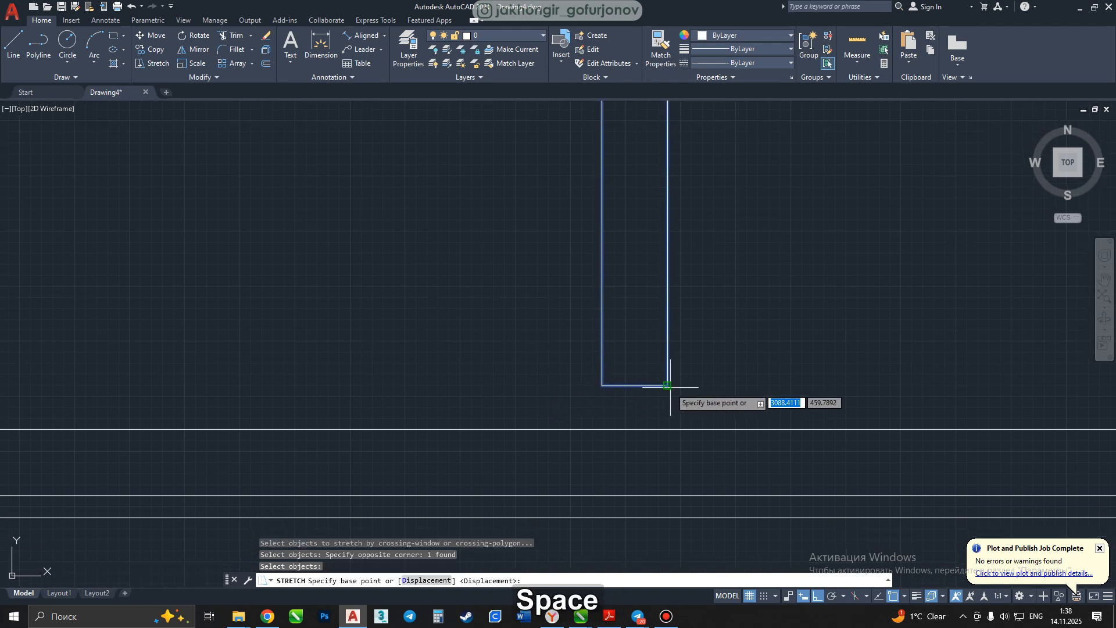
click(667, 386)
key(Escape)
middle_click(668, 426)
middle_click(667, 426)
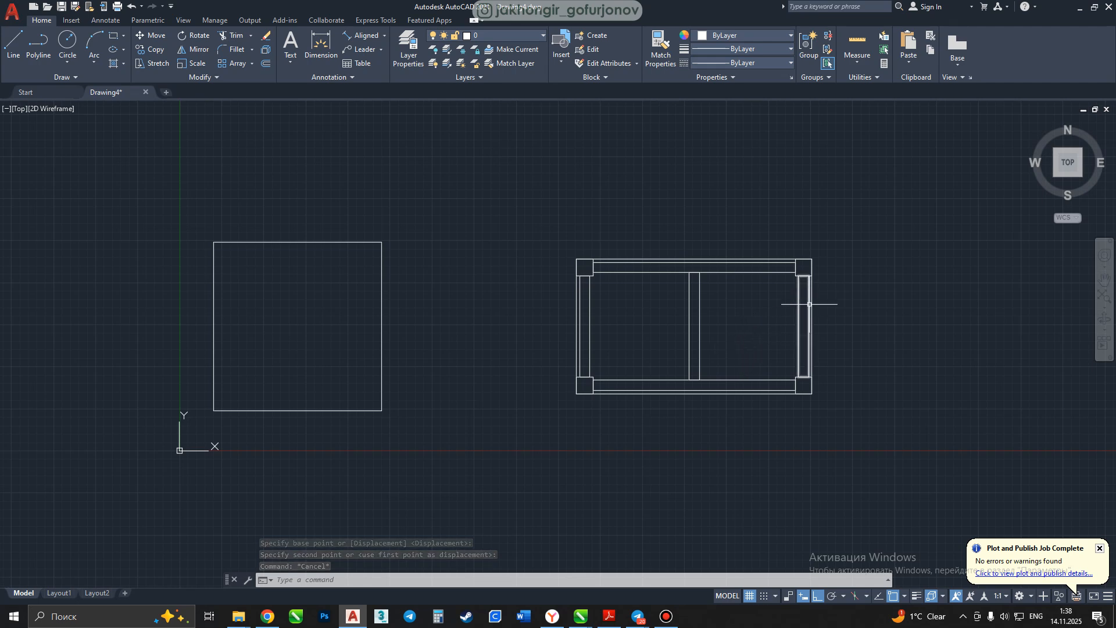
key(Escape)
Offset the outer frame rectangle outward by 50.
scroll(793, 257, up, 4)
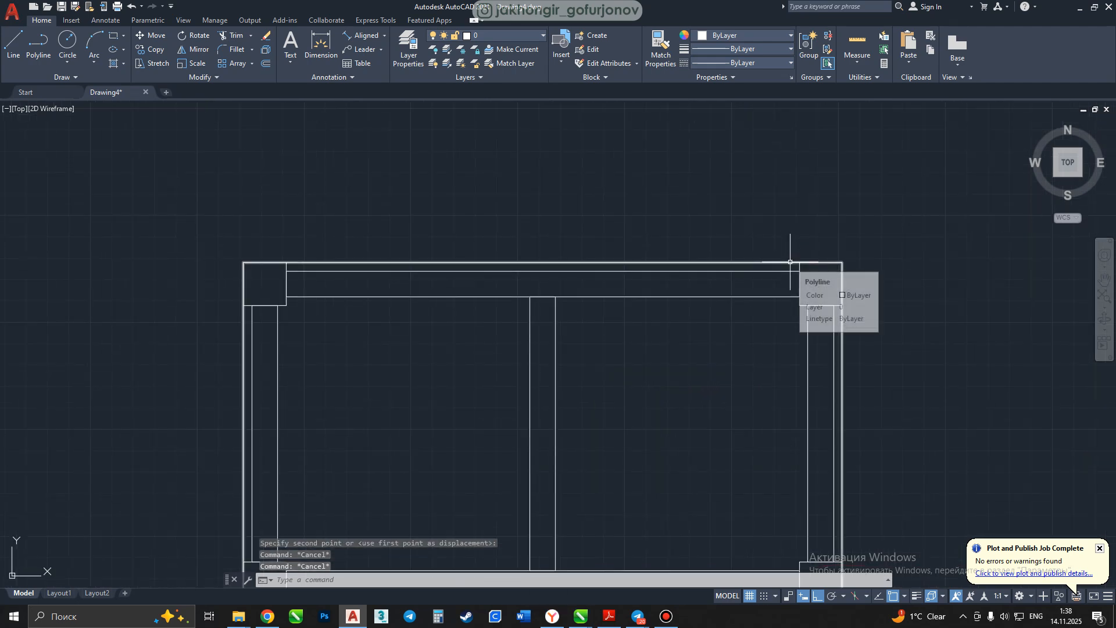
click(789, 262)
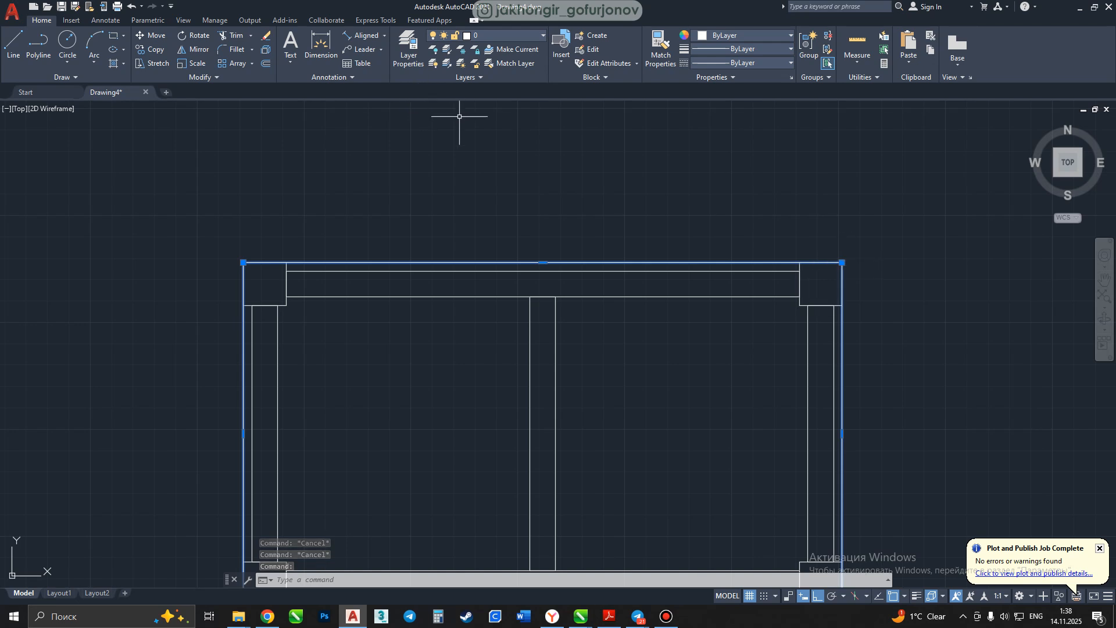
middle_drag(564, 182, 563, 191)
key(space)
click(737, 273)
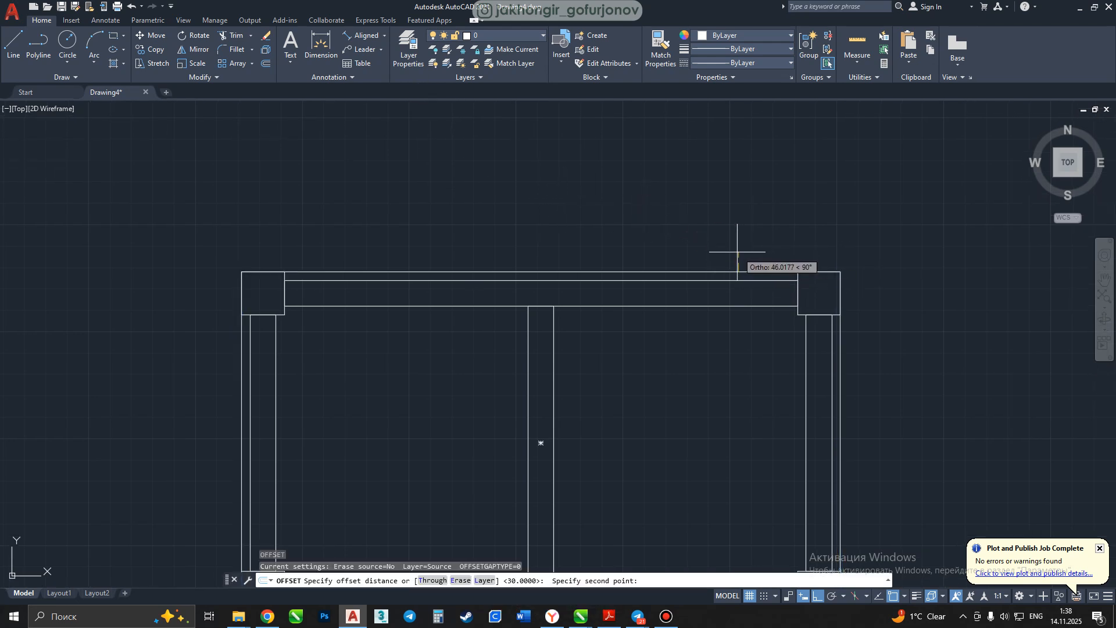
text(50)
key(Return)
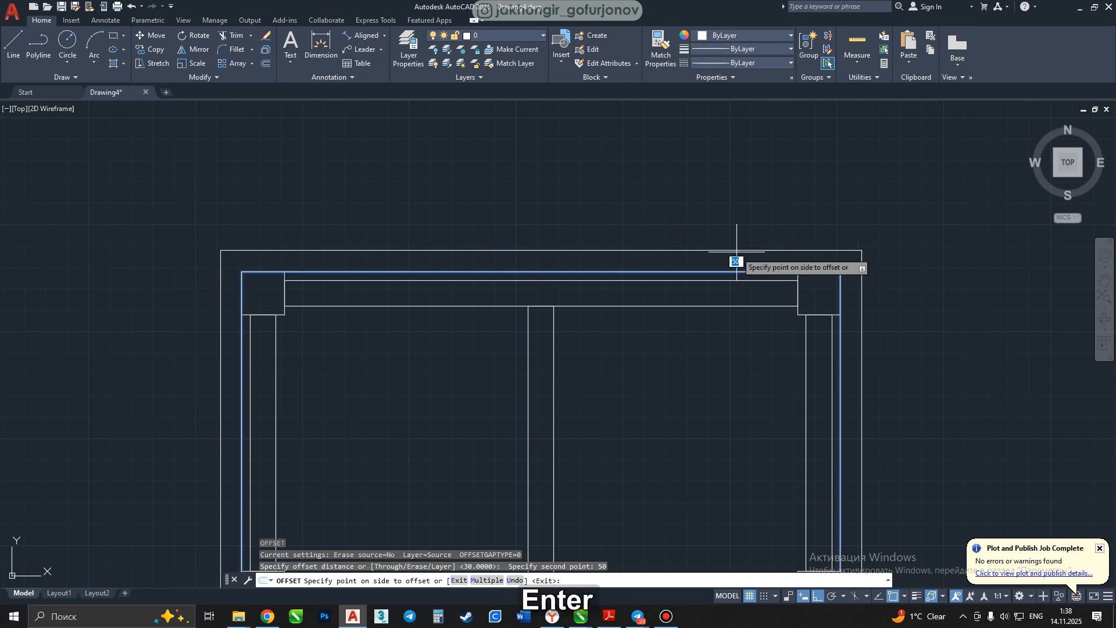
click(736, 261)
key(Escape)
Delete the original frame rectangle that touches the corner squares, leaving the outer offset one.
click(735, 274)
click(731, 269)
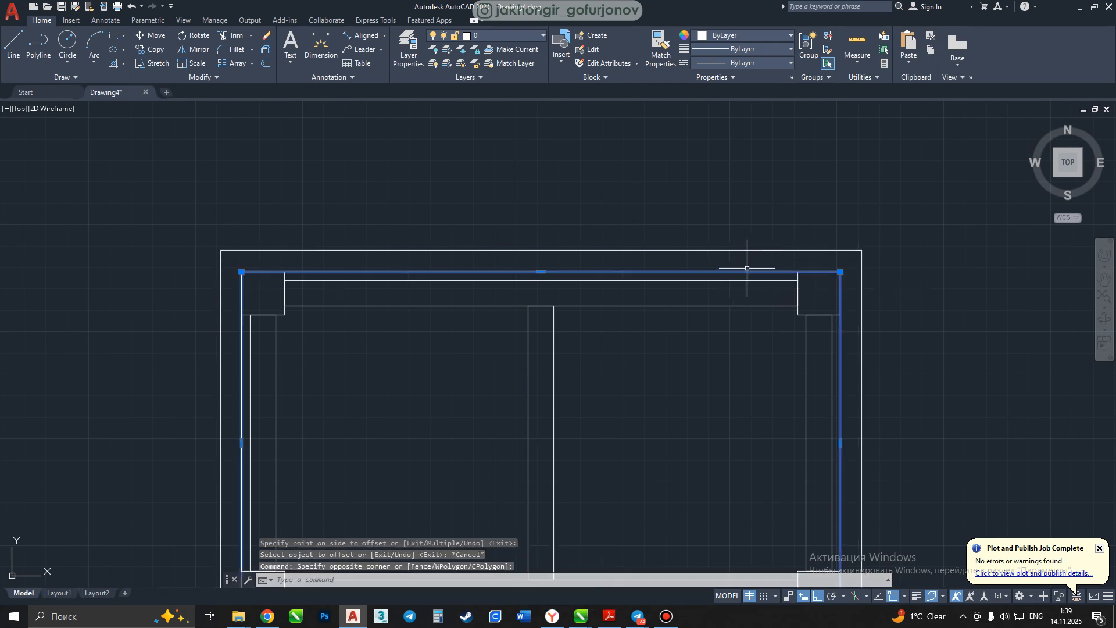
key(Delete)
scroll(750, 262, down, 5)
middle_drag(742, 260, 587, 271)
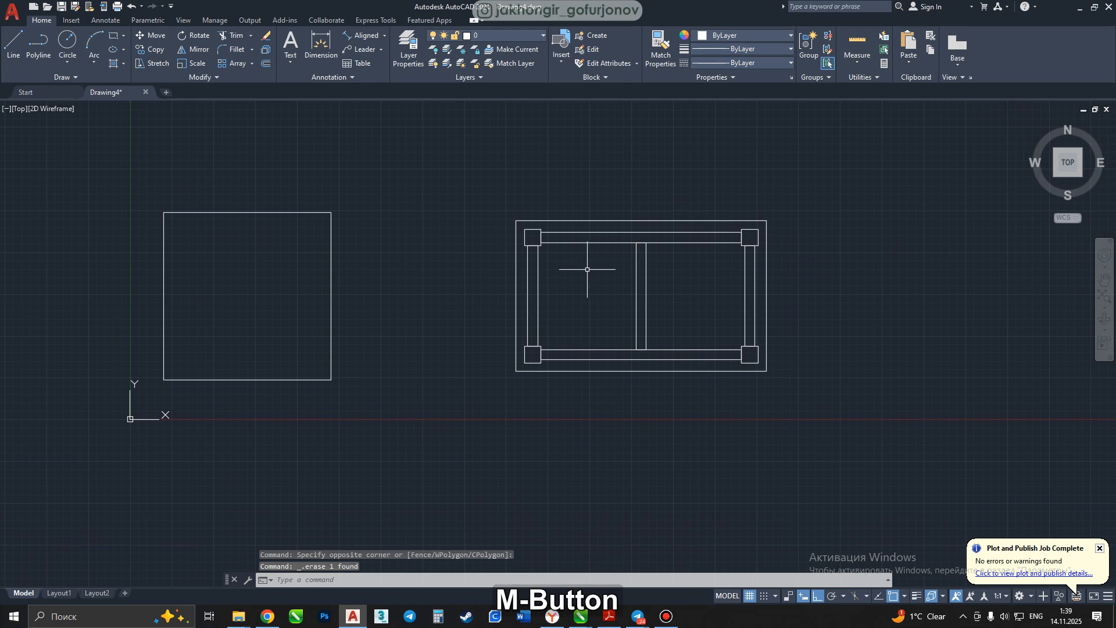
Delete the separate large square standing to the left of the frame.
click(334, 401)
click(233, 304)
key(Delete)
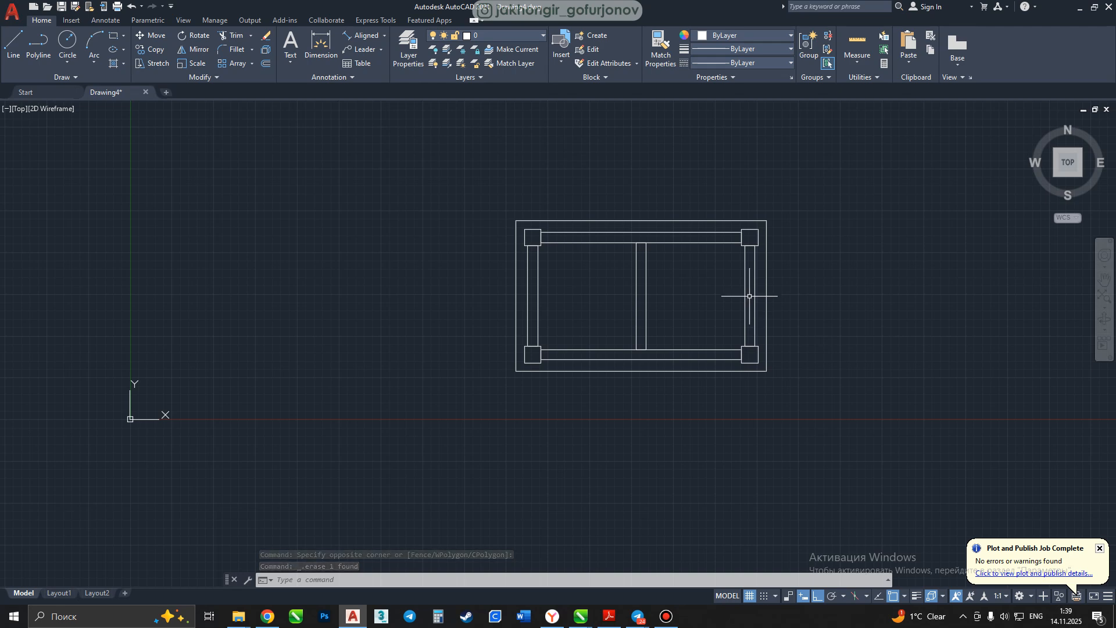
Switch the workspace from Drafting & Annotation to 3D Modeling.
middle_drag(764, 264, 712, 279)
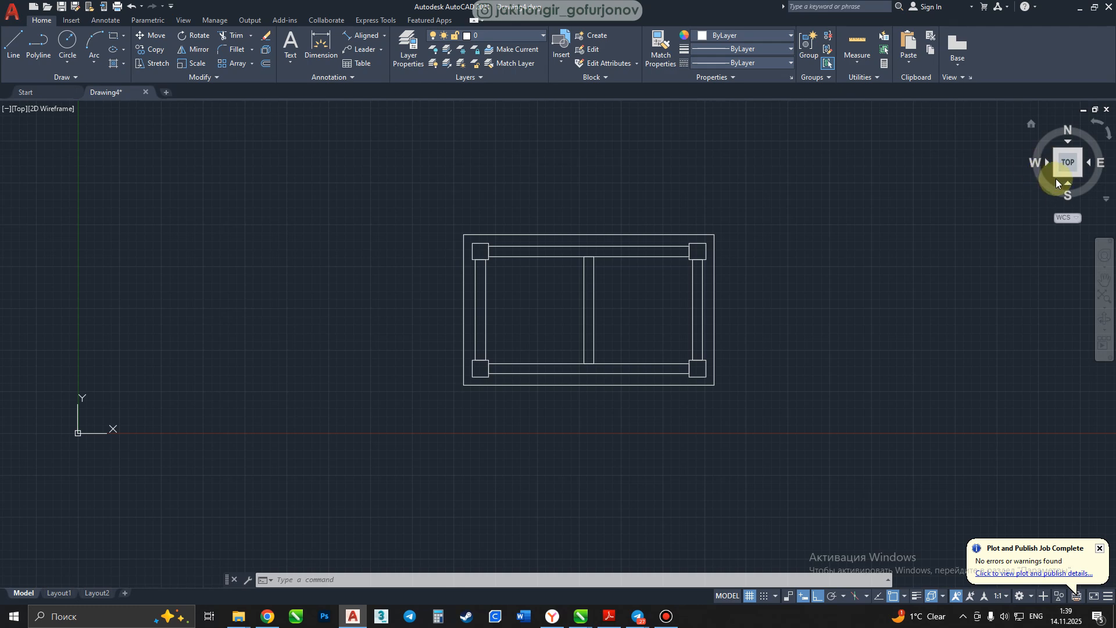
click(1021, 597)
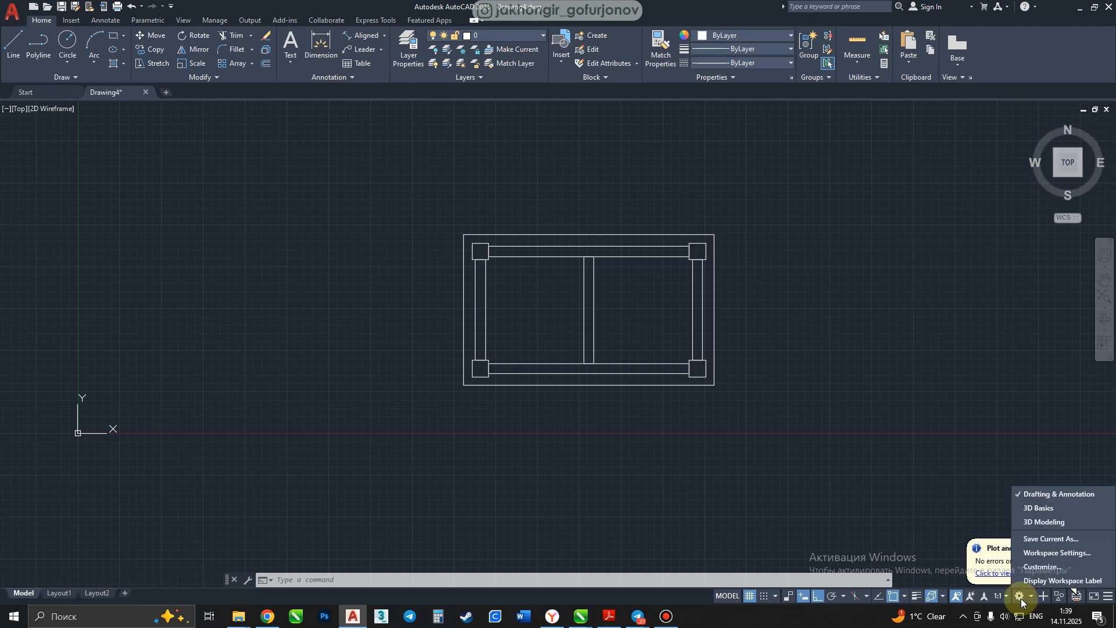
click(1043, 526)
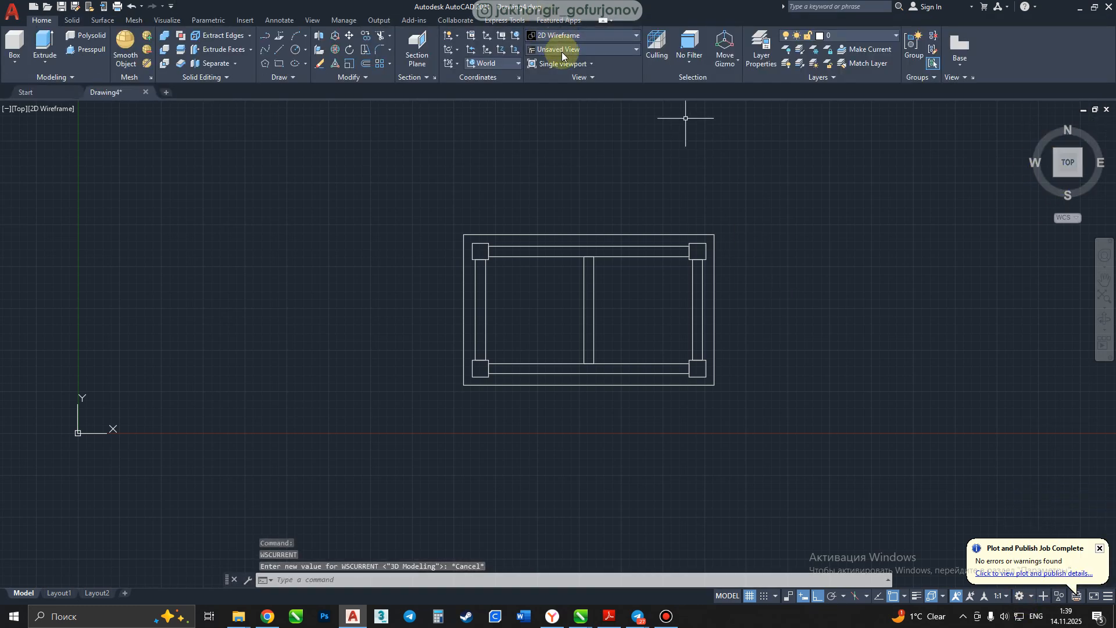
Set the view to SW Isometric and turn off the grid display.
click(560, 50)
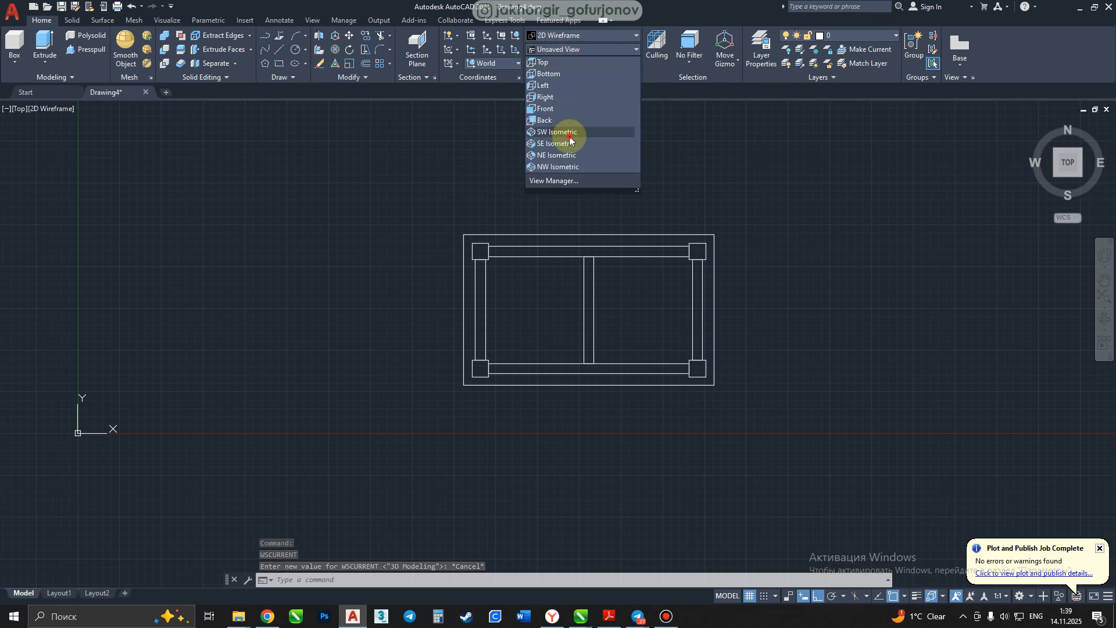
click(570, 135)
scroll(643, 291, down, 5)
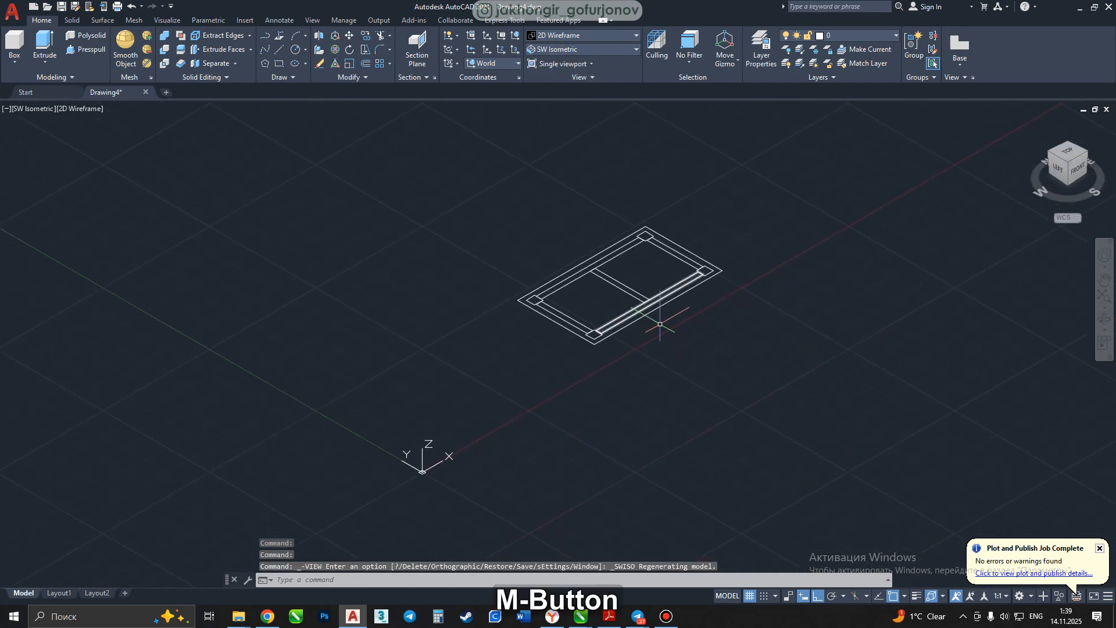
click(749, 597)
middle_click(595, 347)
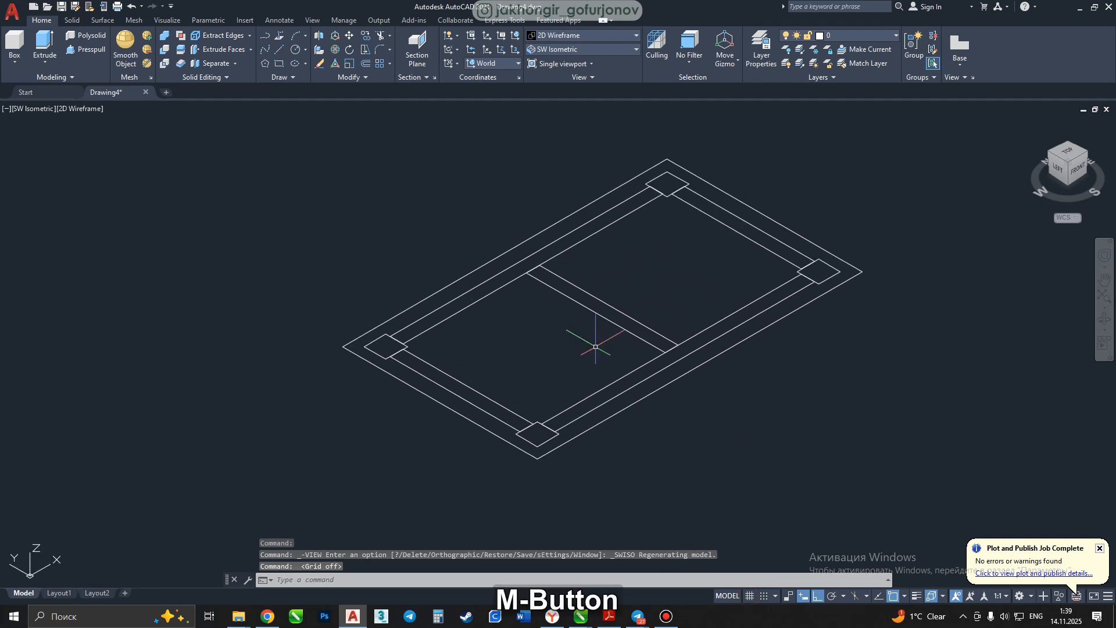
Move the outer tabletop rectangle 750 straight up along the Z axis from its front corner.
click(640, 412)
click(631, 398)
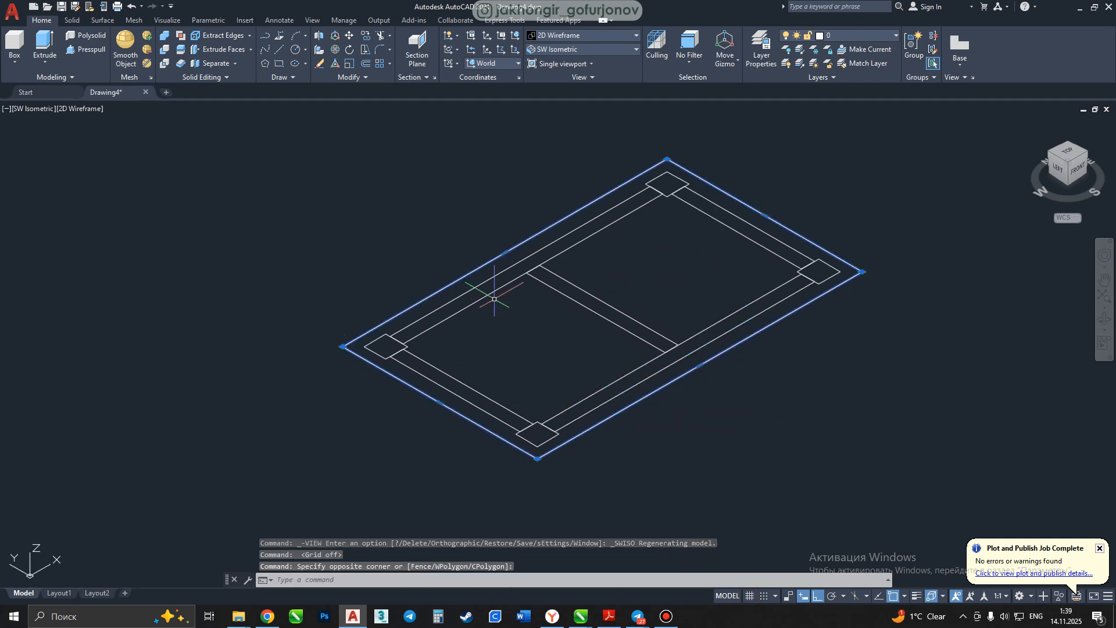
click(348, 35)
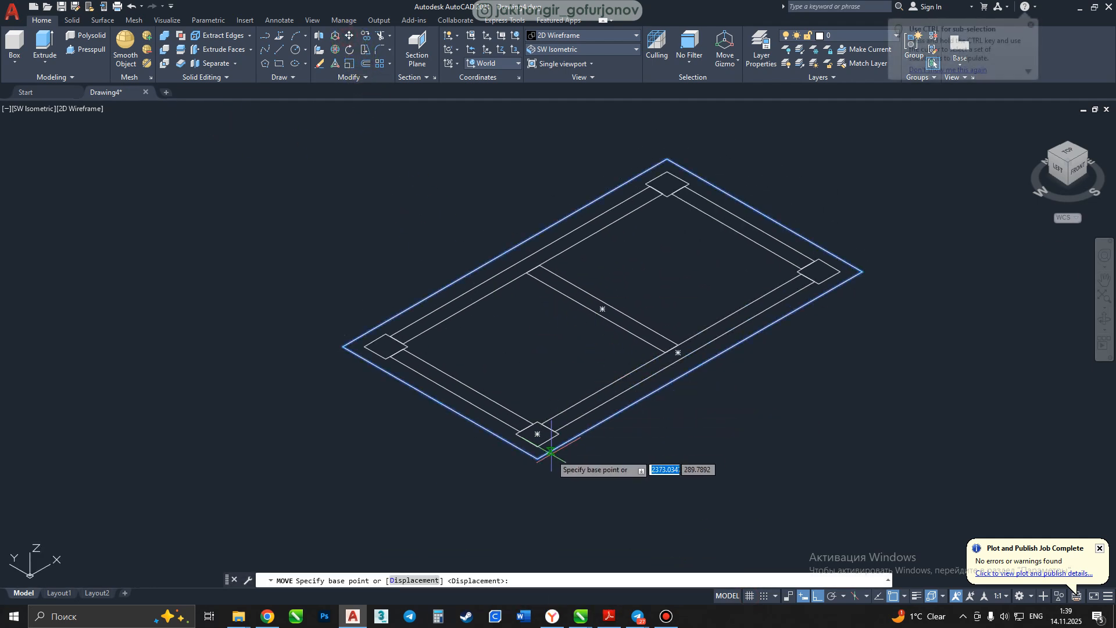
click(537, 459)
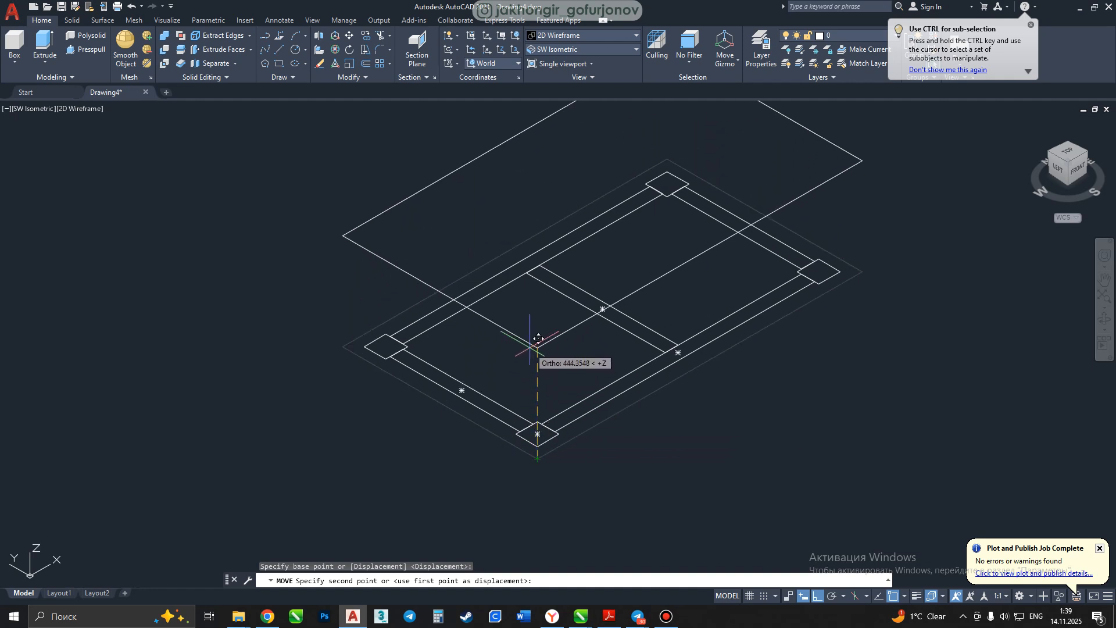
text(750)
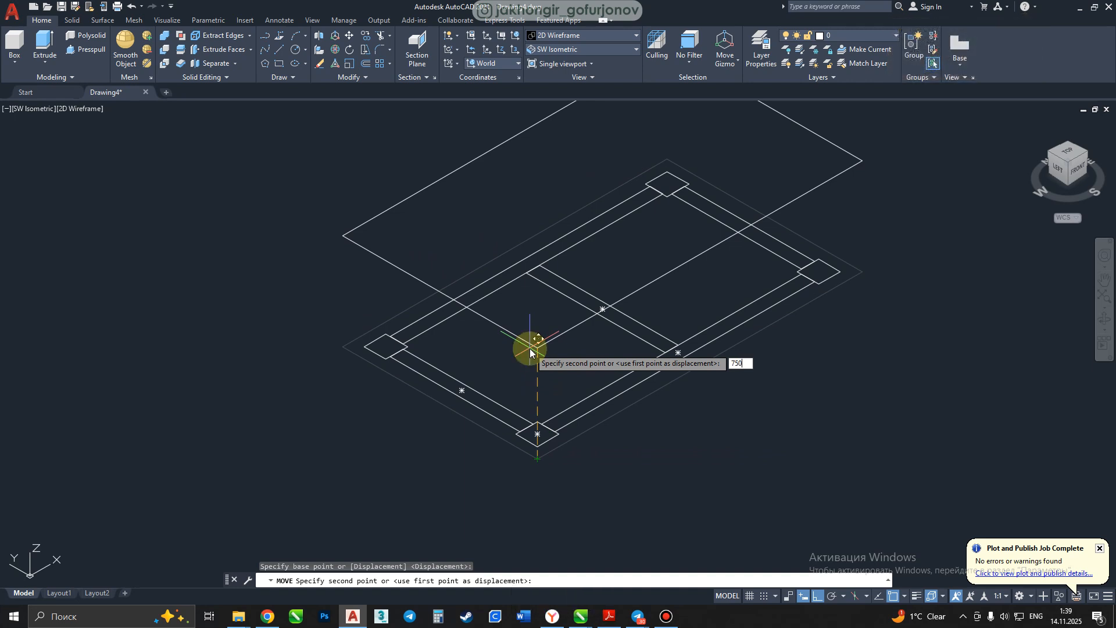
key(Return)
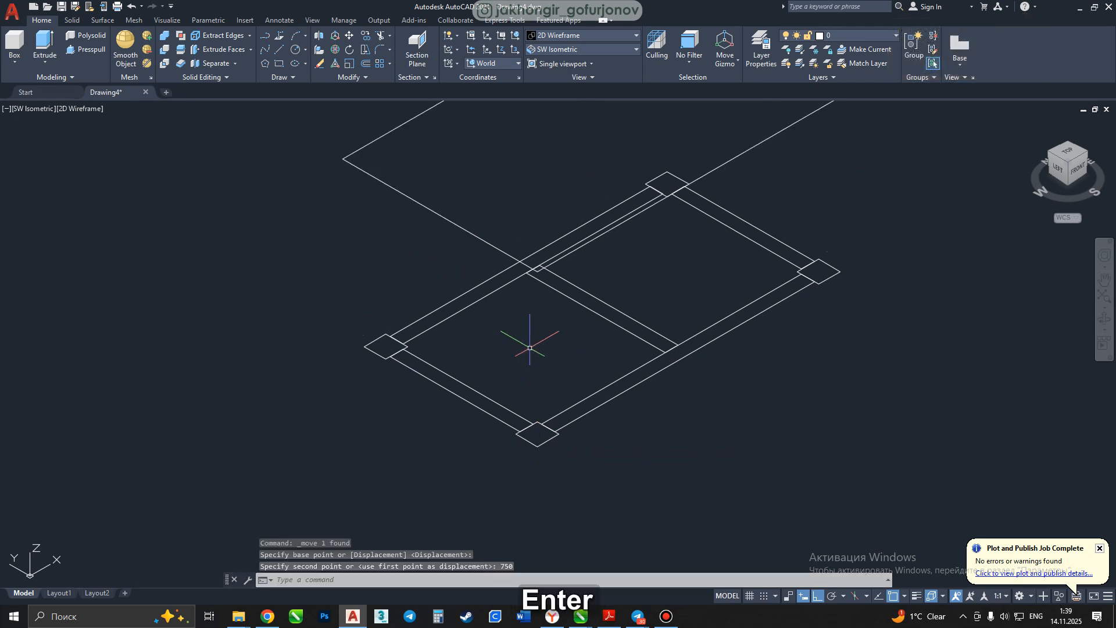
Copy the four side rails and the middle crossbar 750 straight up along the Z axis.
middle_drag(589, 252, 582, 278)
scroll(583, 279, down, 2)
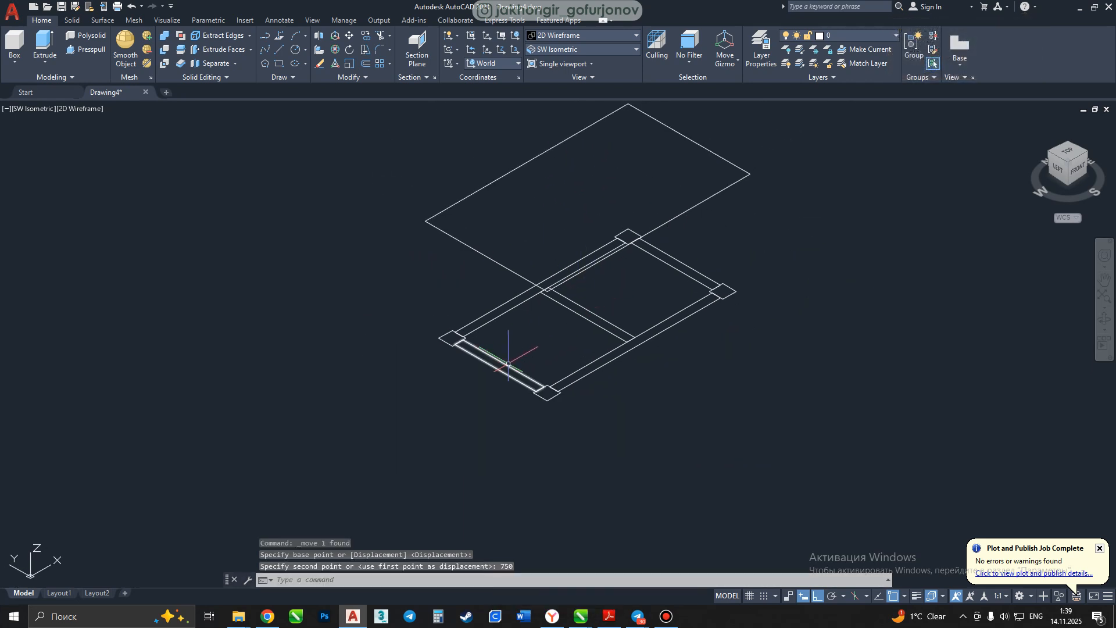
middle_drag(533, 364, 515, 383)
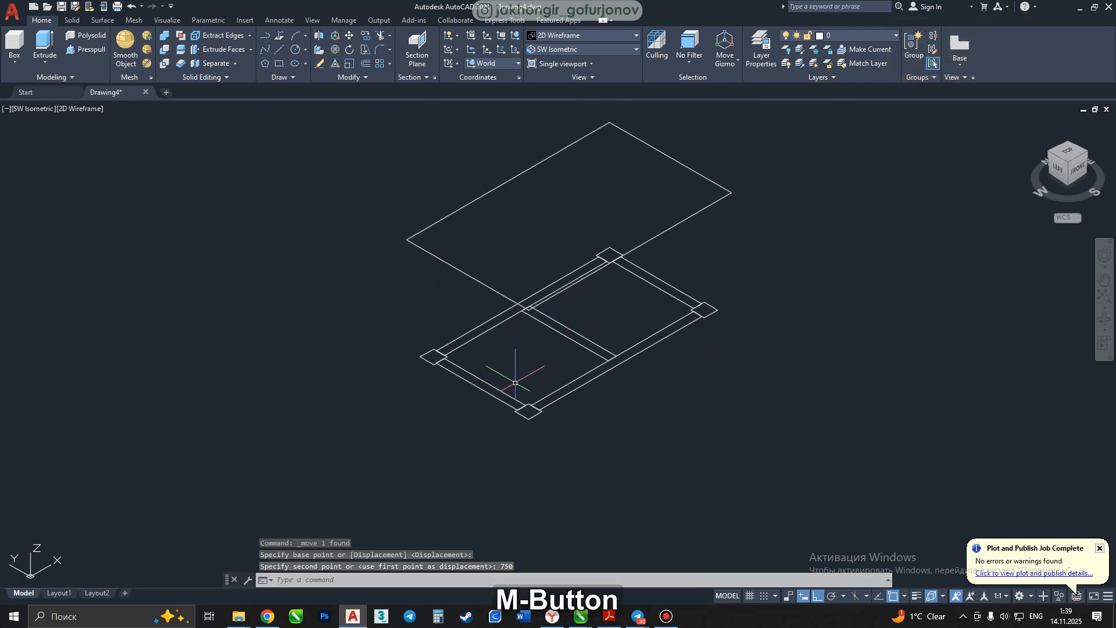
click(614, 378)
click(595, 372)
click(602, 335)
click(588, 352)
click(674, 283)
click(664, 300)
click(486, 315)
click(491, 351)
click(463, 392)
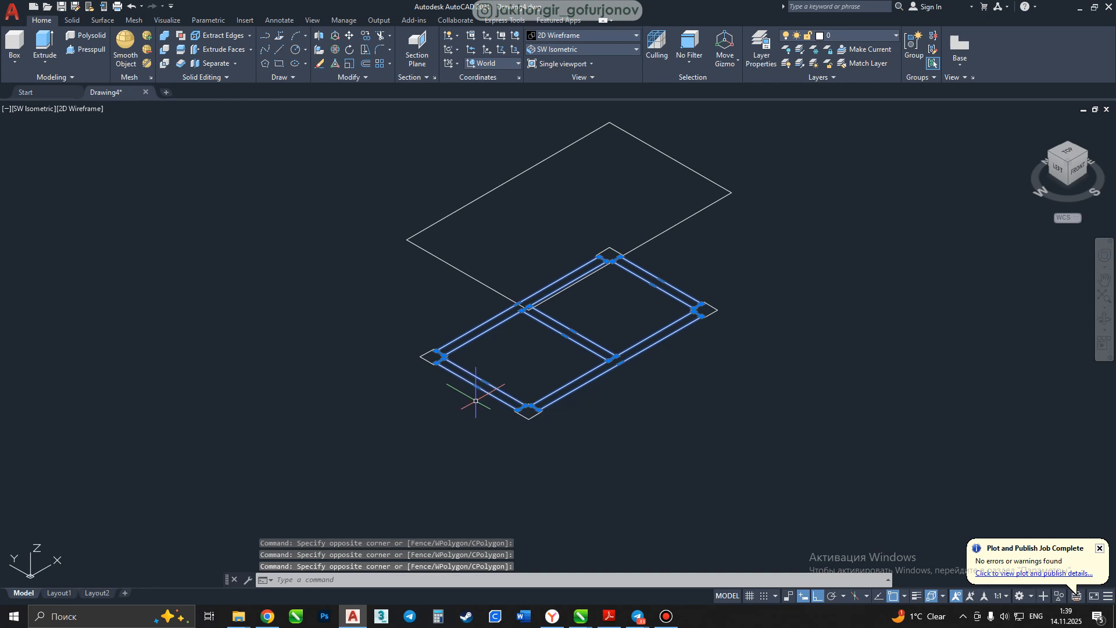
middle_drag(498, 377, 481, 380)
text(co)
key(space)
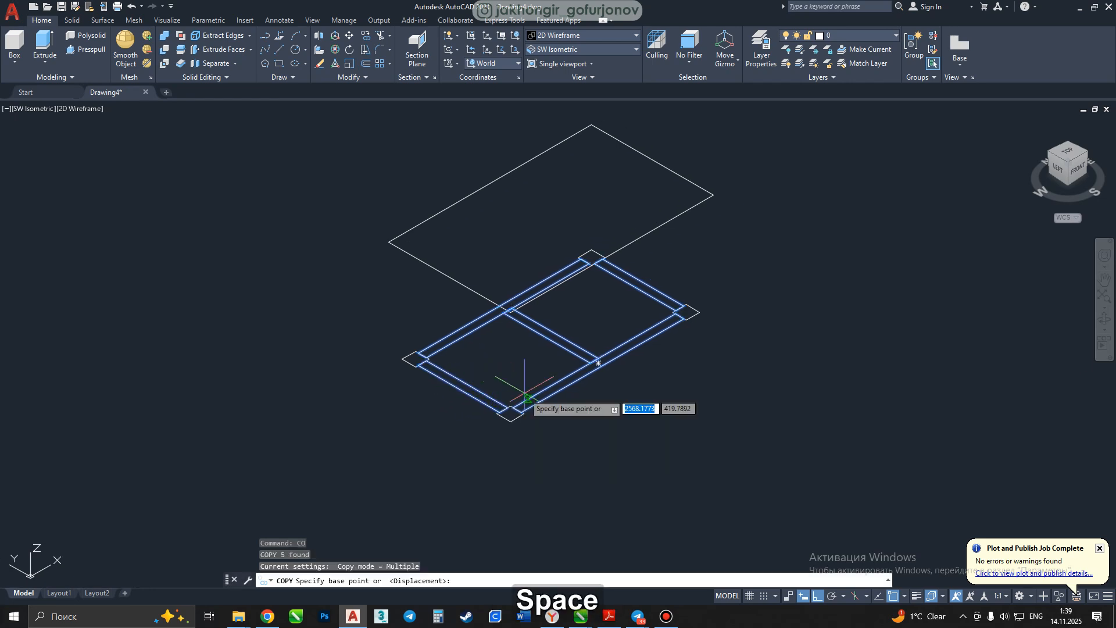
click(510, 415)
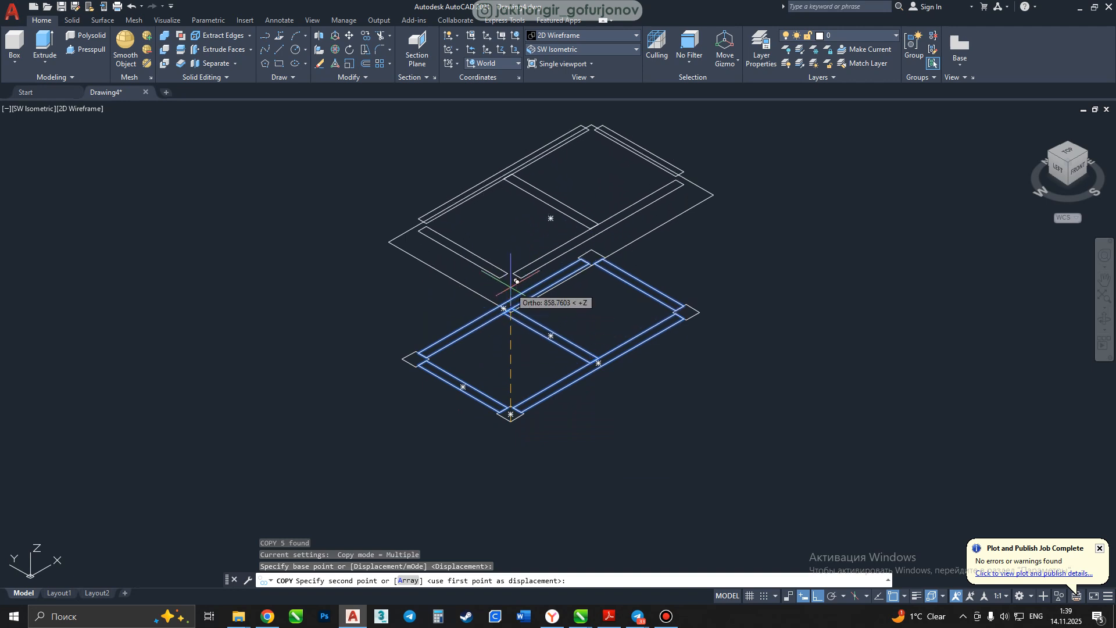
text(78)
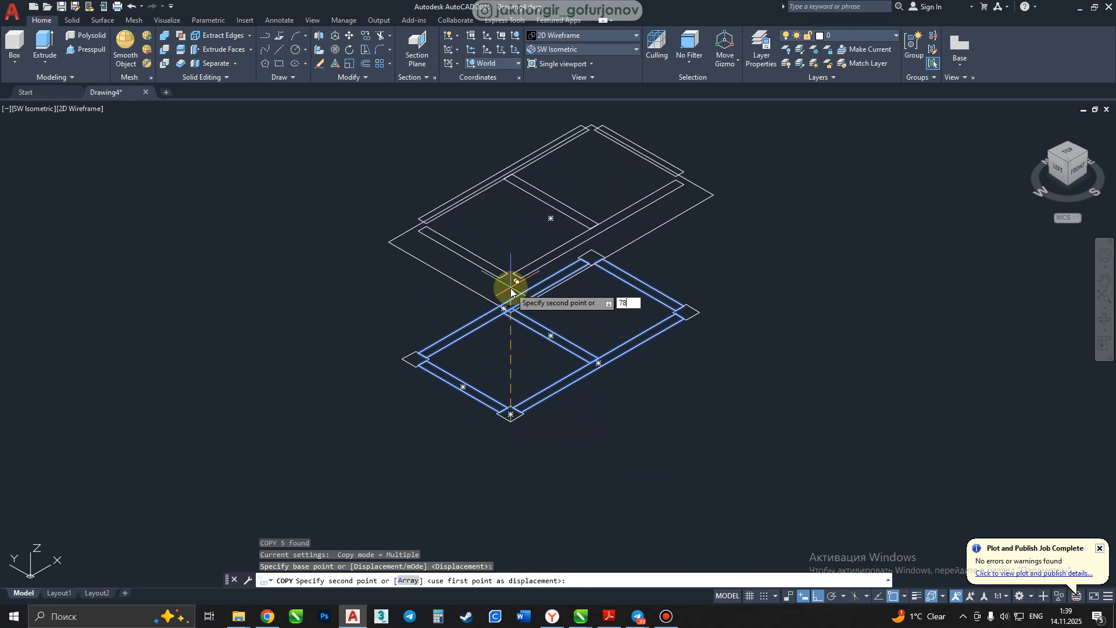
key(BackSpace)
text(50)
key(Return)
key(Escape)
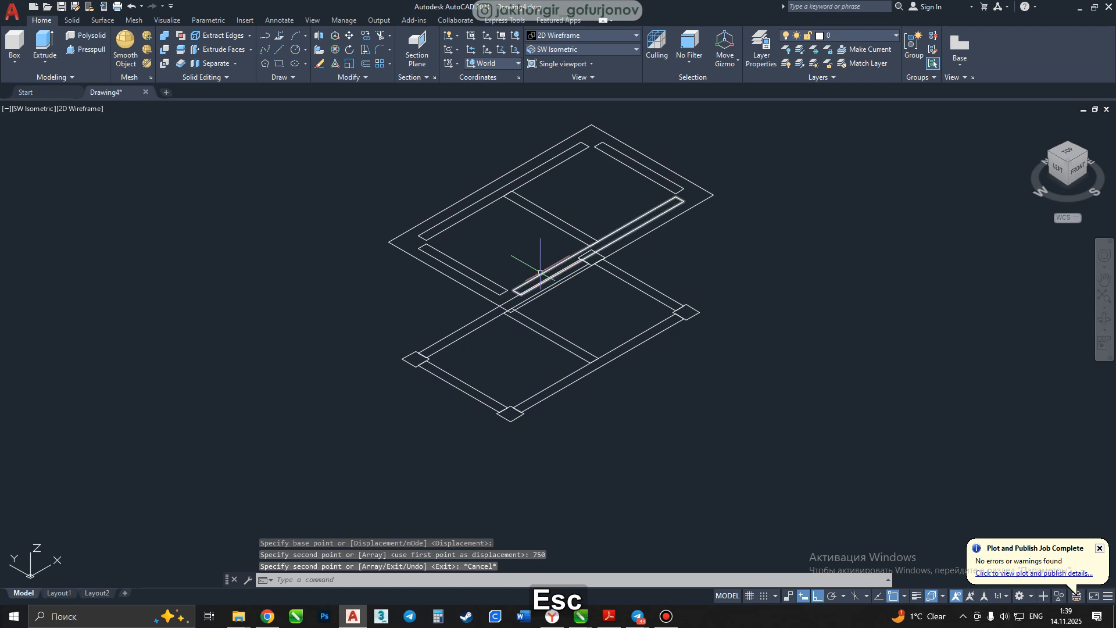
Delete the five original rail outlines at floor level, keeping the four corner leg squares.
click(572, 352)
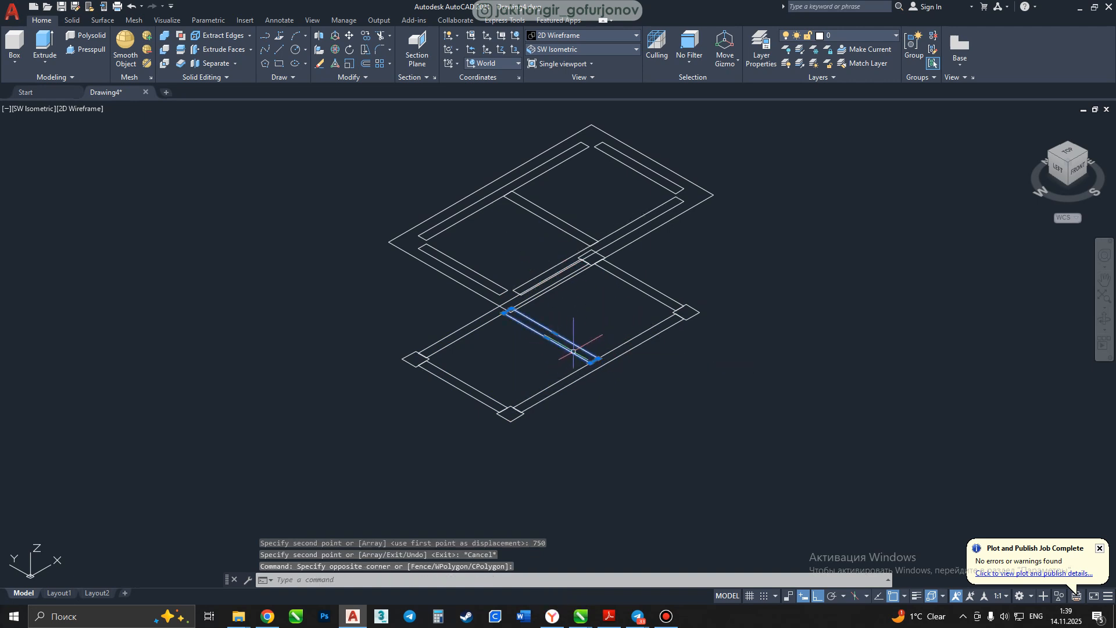
key(Escape)
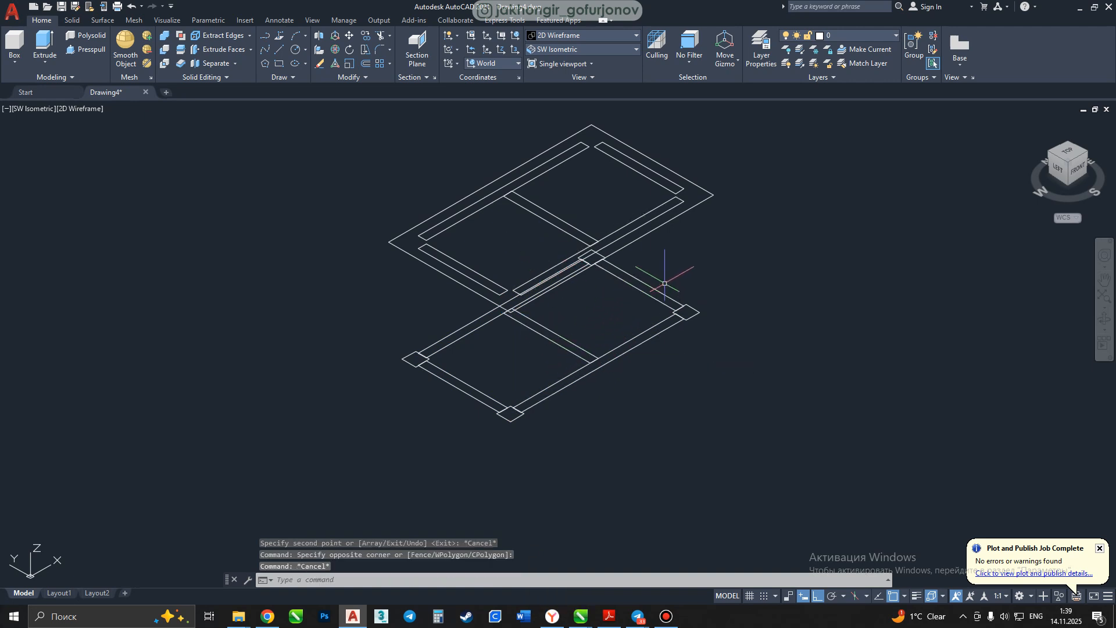
click(646, 300)
key(Delete)
click(633, 347)
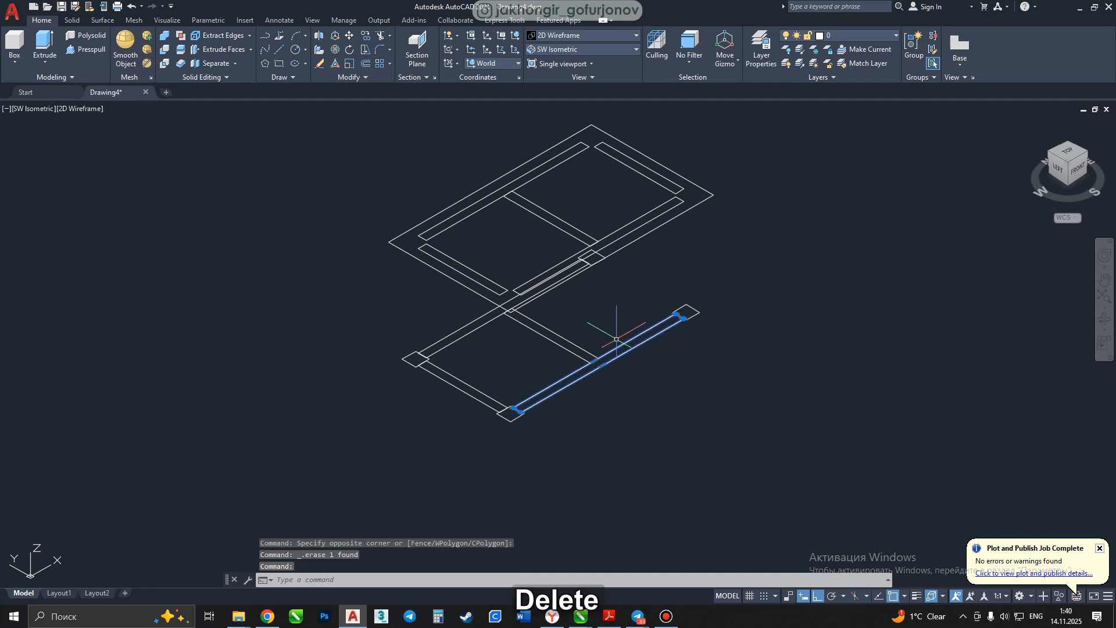
key(Delete)
click(546, 333)
key(Delete)
click(499, 311)
key(Delete)
click(457, 387)
key(Delete)
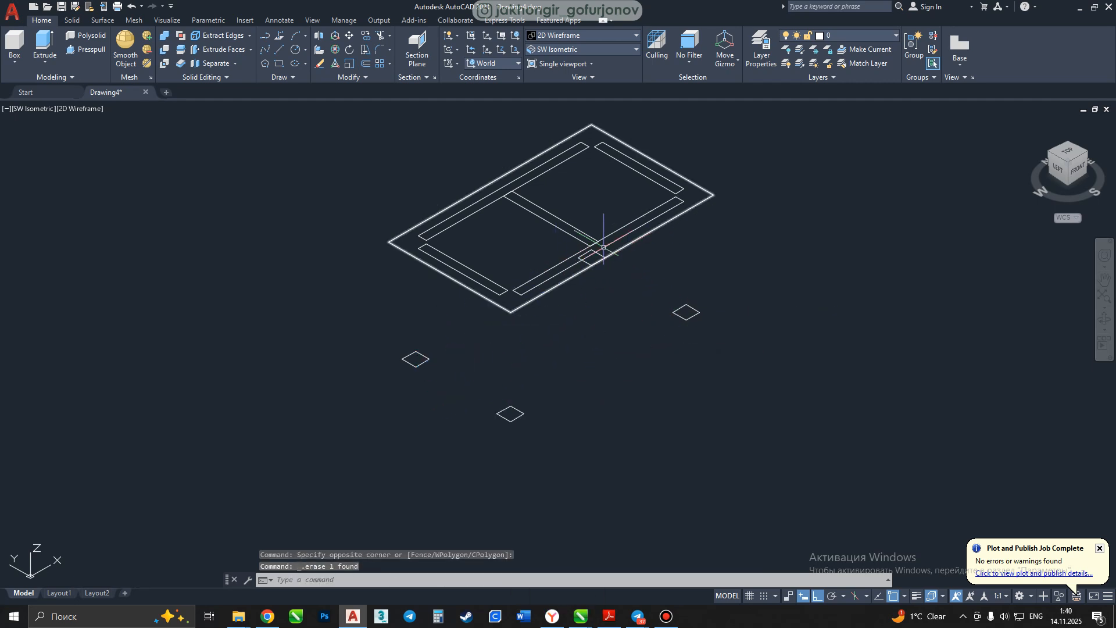
Set the visual style to Shaded with edges.
middle_drag(593, 267, 554, 318)
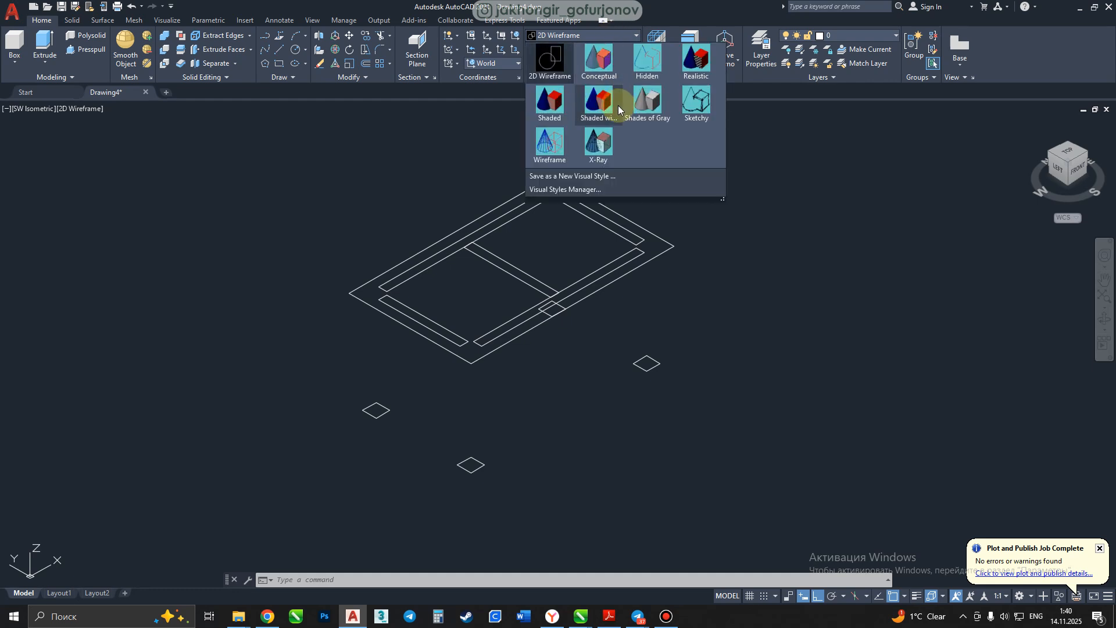
click(608, 106)
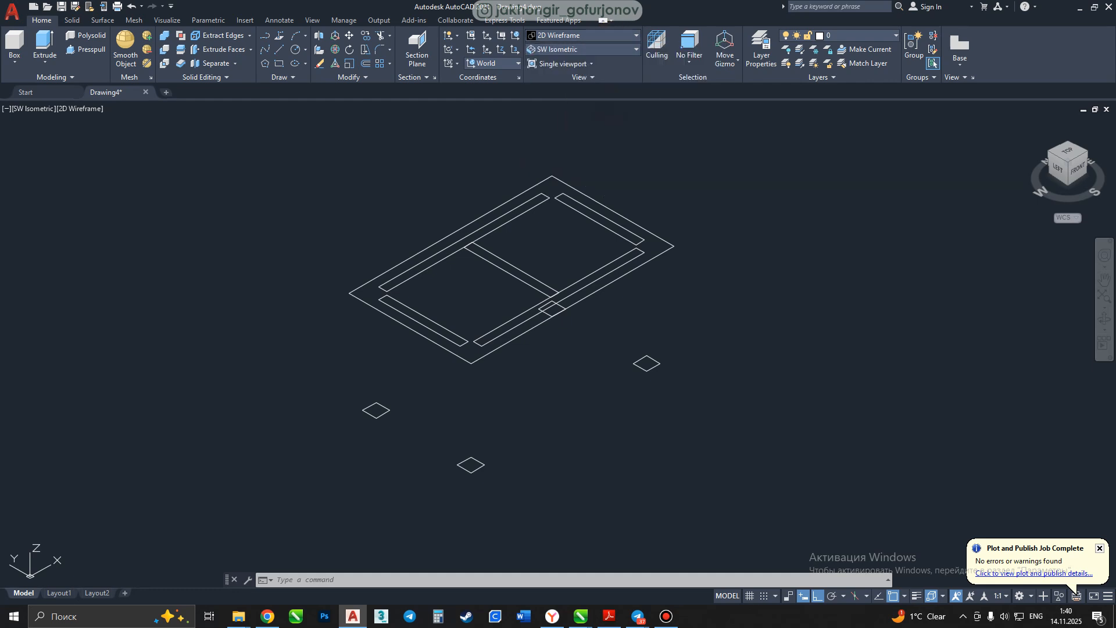
mouse_move(618, 211)
middle_down()
mouse_move(605, 256)
mouse_move(694, 294)
middle_up()
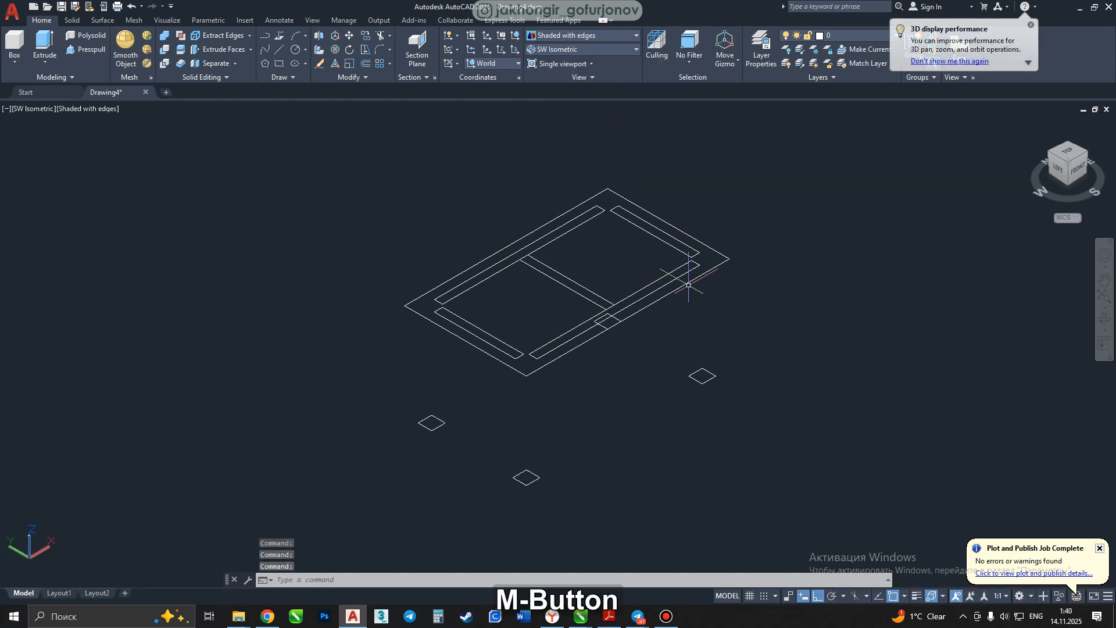
Extrude the raised outer rectangle 30 upward into the tabletop slab.
click(689, 284)
click(59, 56)
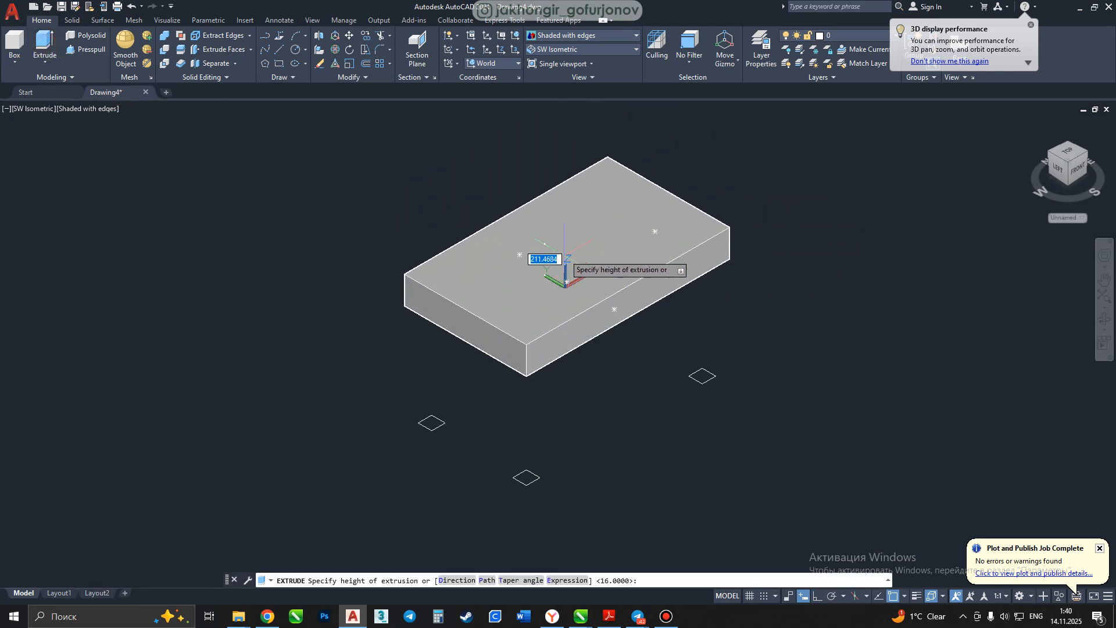
text(30)
key(Return)
Extrude the four corner leg squares 750 upward to meet the underside of the tabletop.
middle_drag(537, 338, 709, 361)
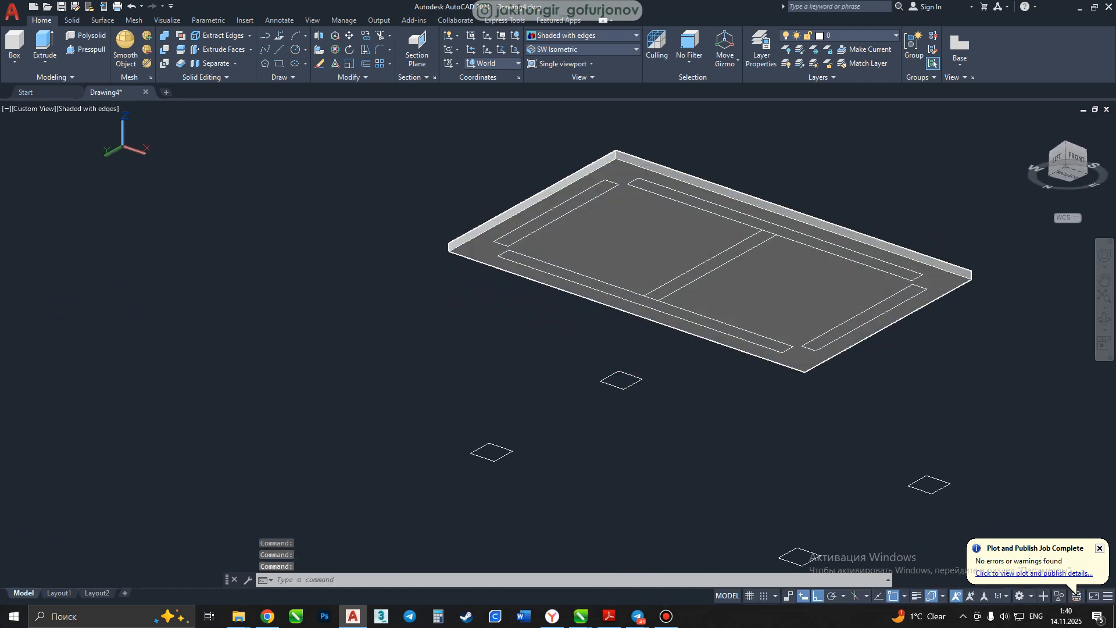
key(Escape)
key(Escape)
click(653, 396)
click(584, 364)
middle_drag(551, 433, 502, 379)
click(503, 379)
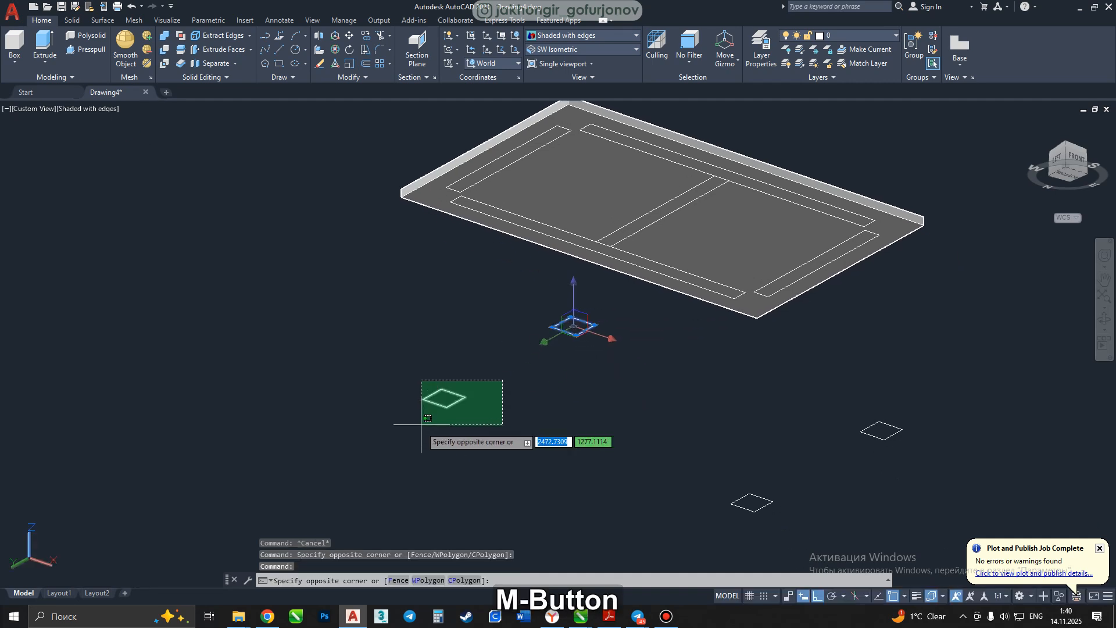
click(422, 423)
click(926, 386)
click(772, 490)
click(888, 439)
click(757, 512)
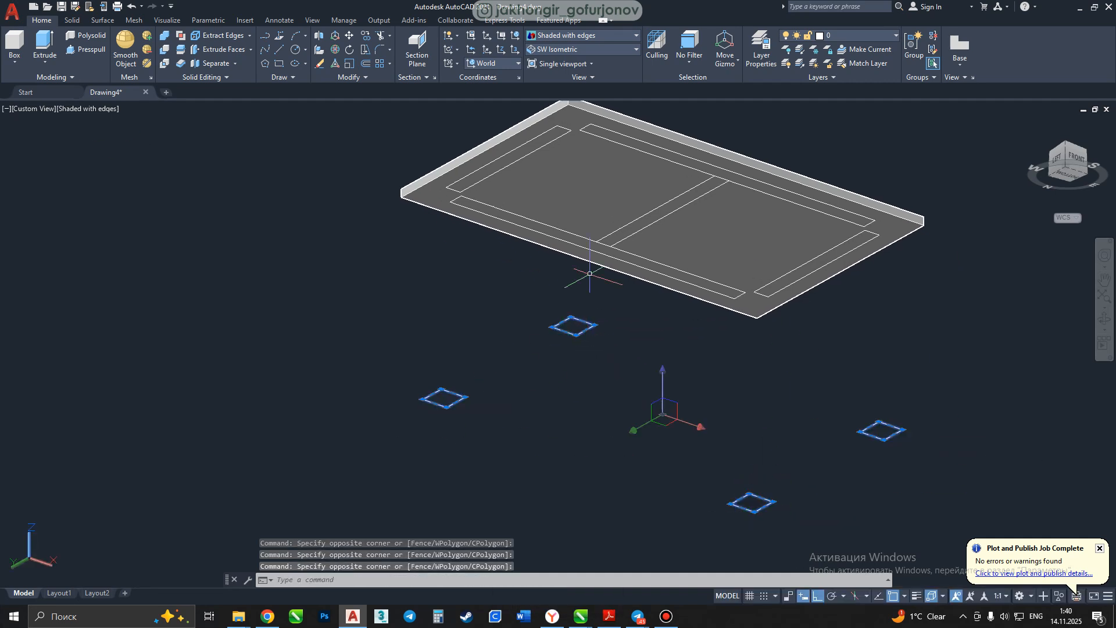
click(45, 46)
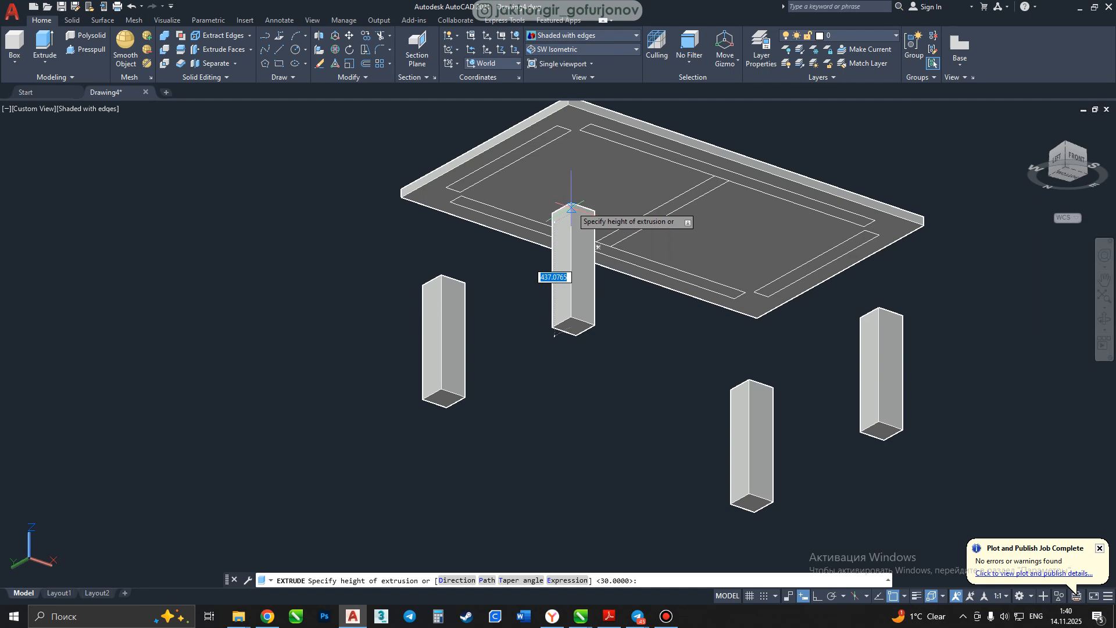
middle_drag(586, 152, 597, 263)
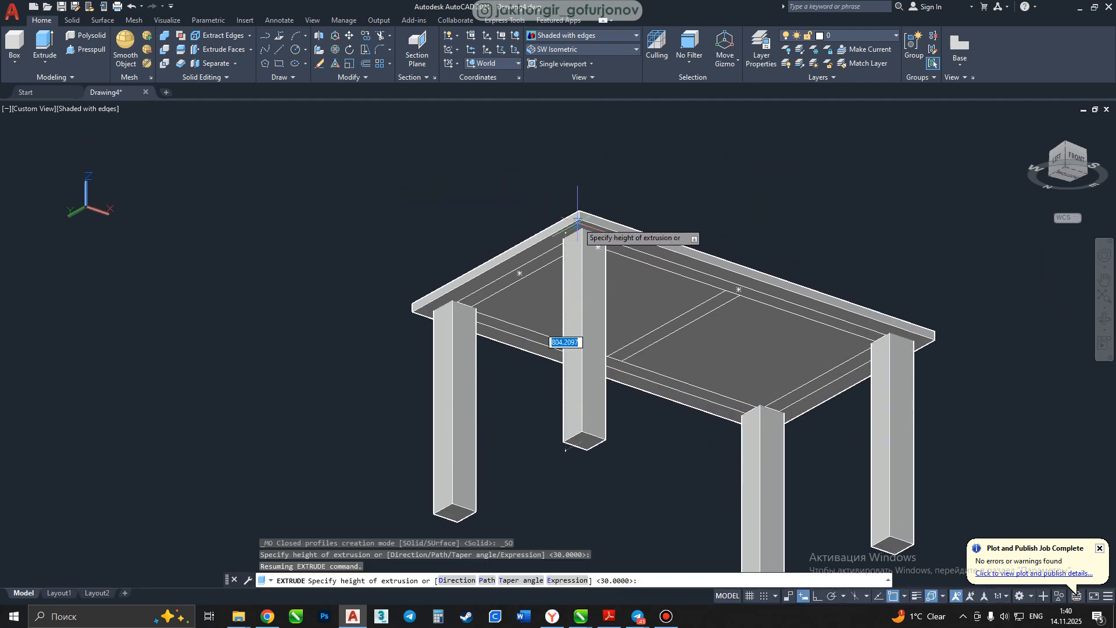
text(750)
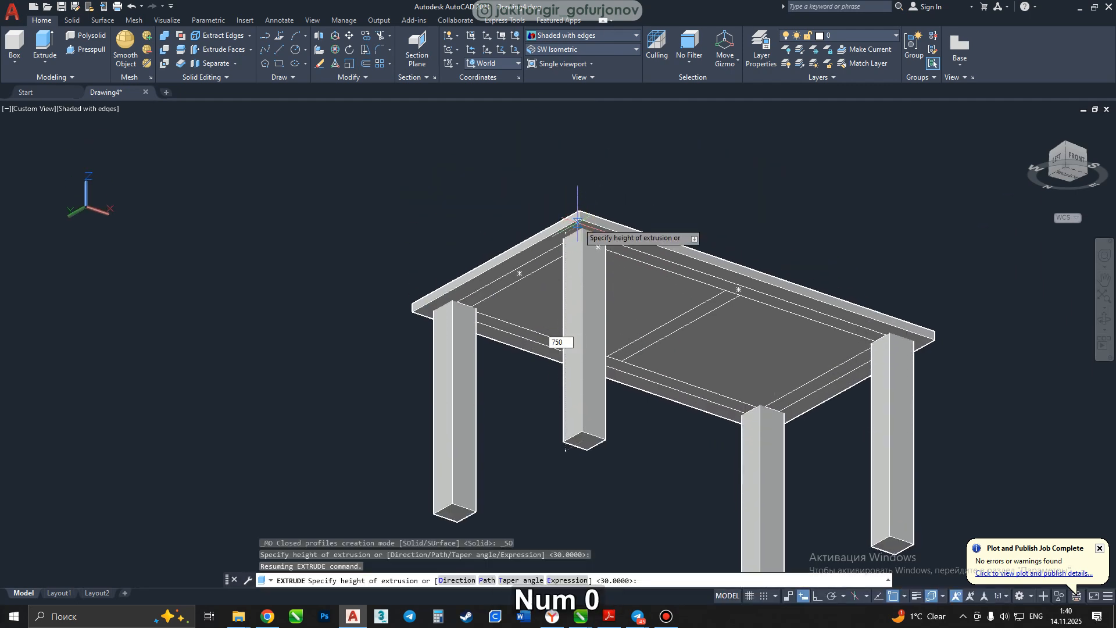
key(Return)
middle_drag(640, 314, 565, 282)
scroll(471, 244, up, 3)
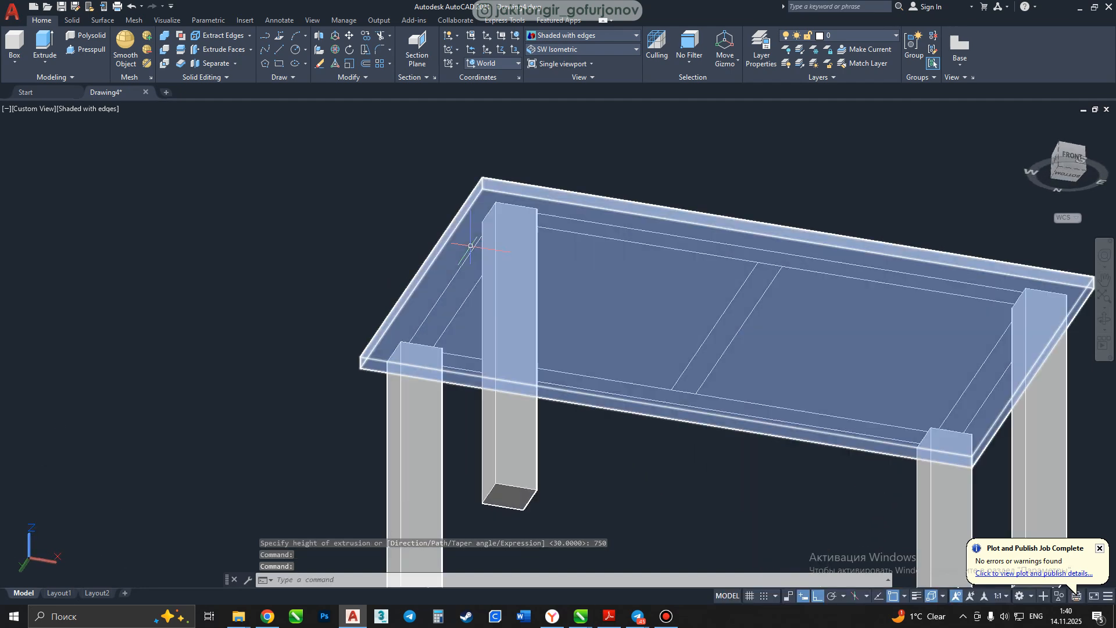
click(472, 250)
key(Escape)
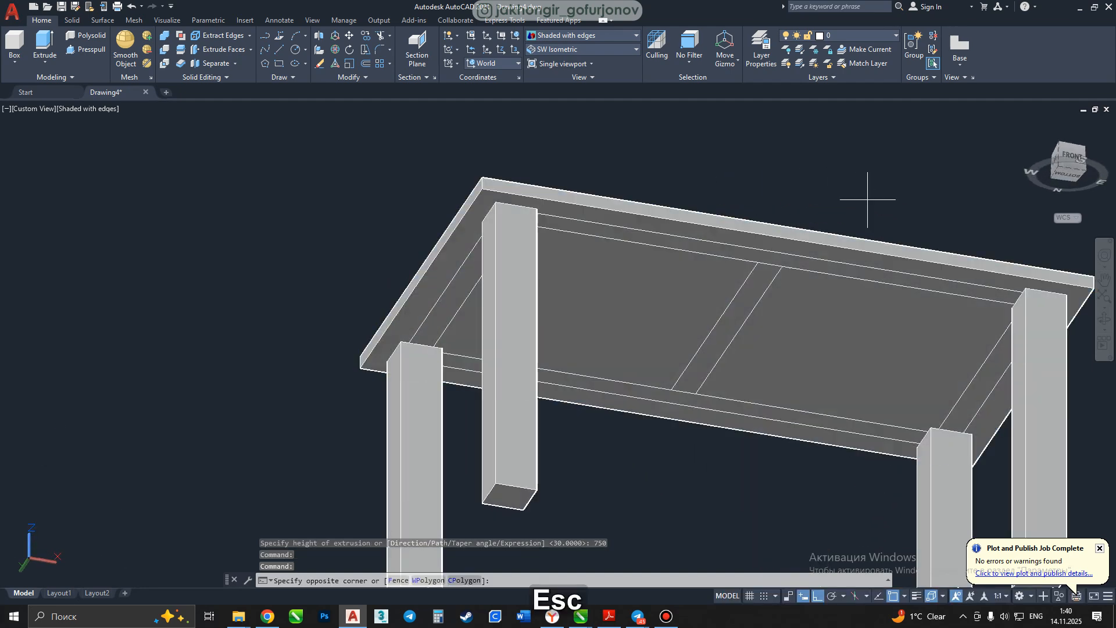
click(706, 323)
middle_drag(960, 428, 813, 405)
key(Escape)
key(Escape)
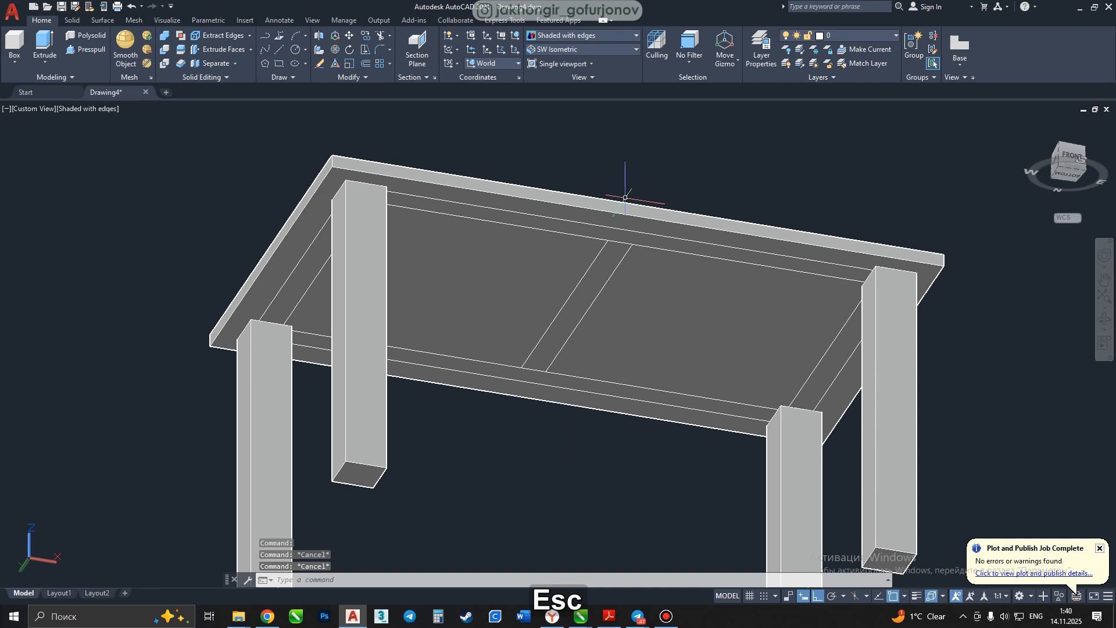
Switch to the 2D Wireframe visual style and extrude the five rail outlines under the tabletop 100 downward.
click(557, 40)
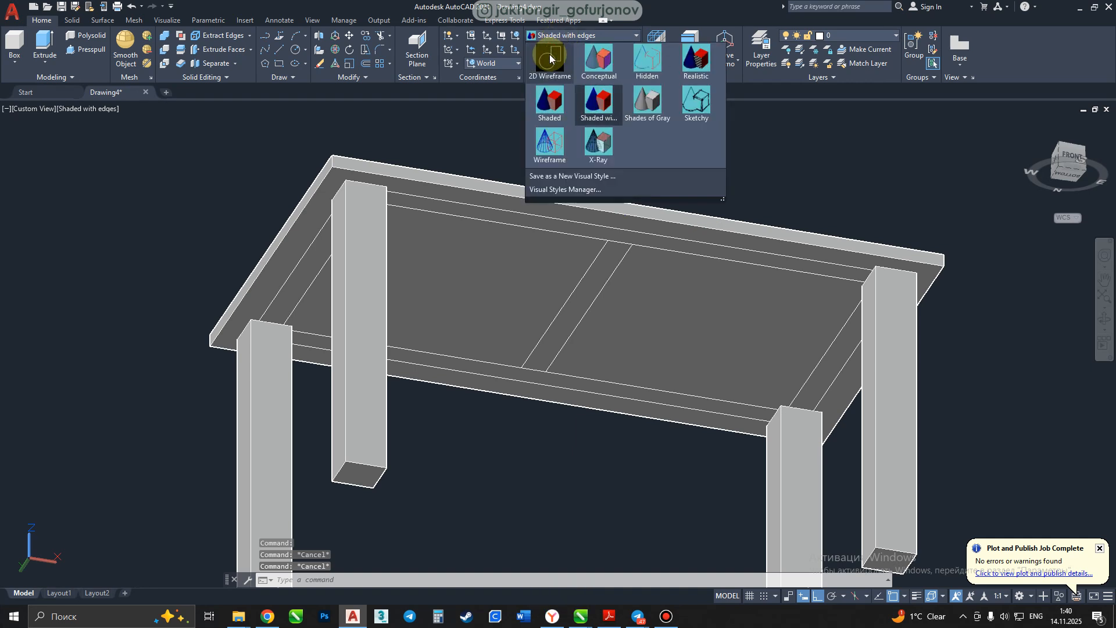
click(550, 56)
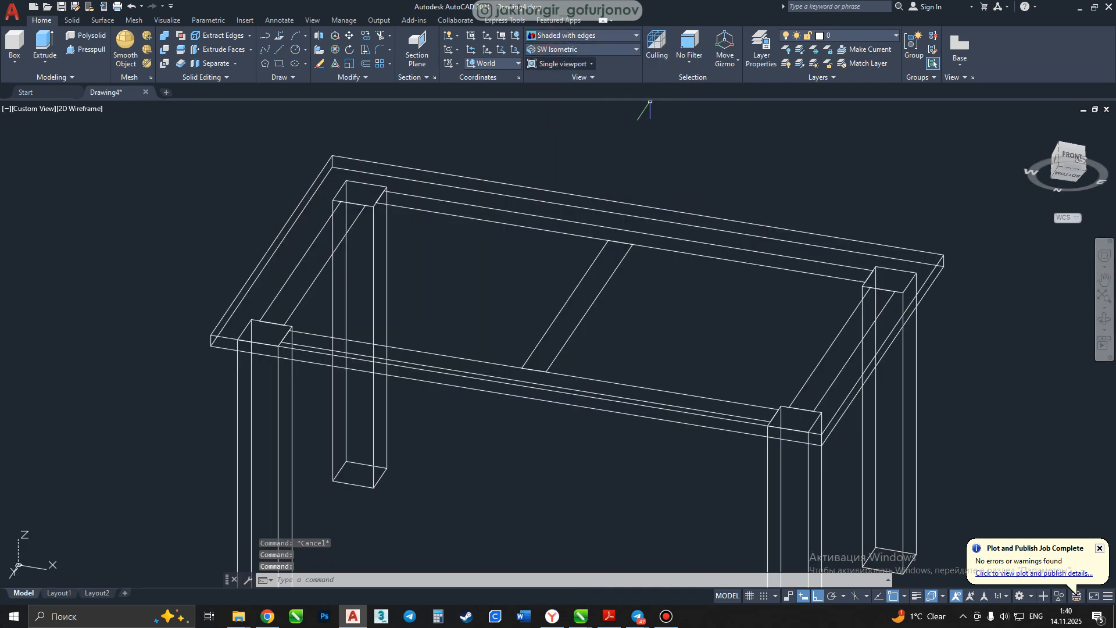
click(532, 214)
click(615, 275)
click(605, 289)
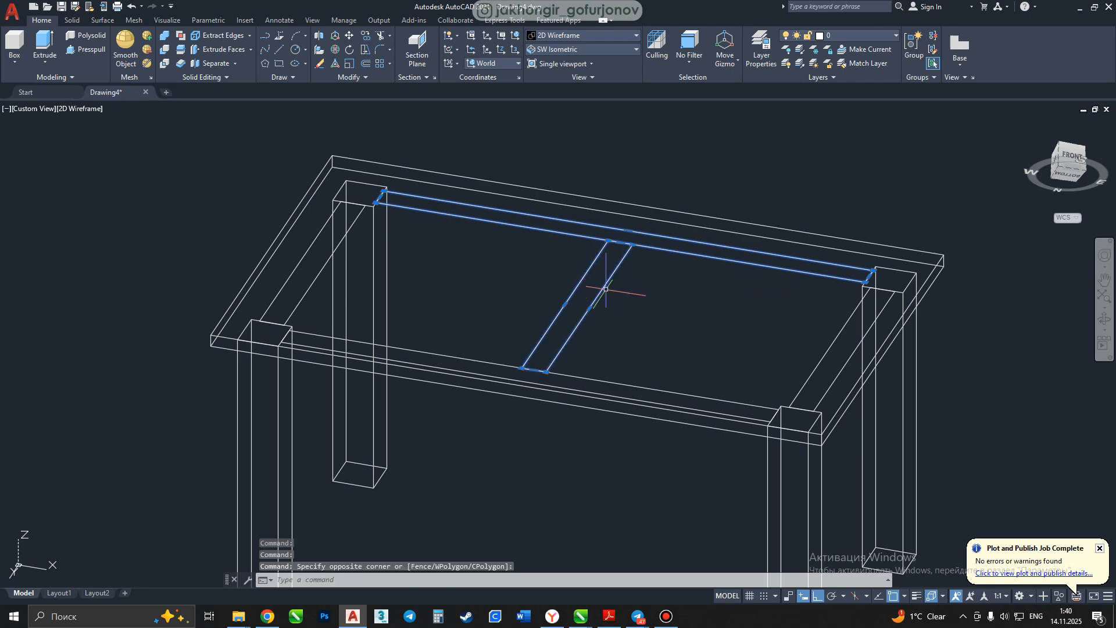
click(820, 359)
click(743, 404)
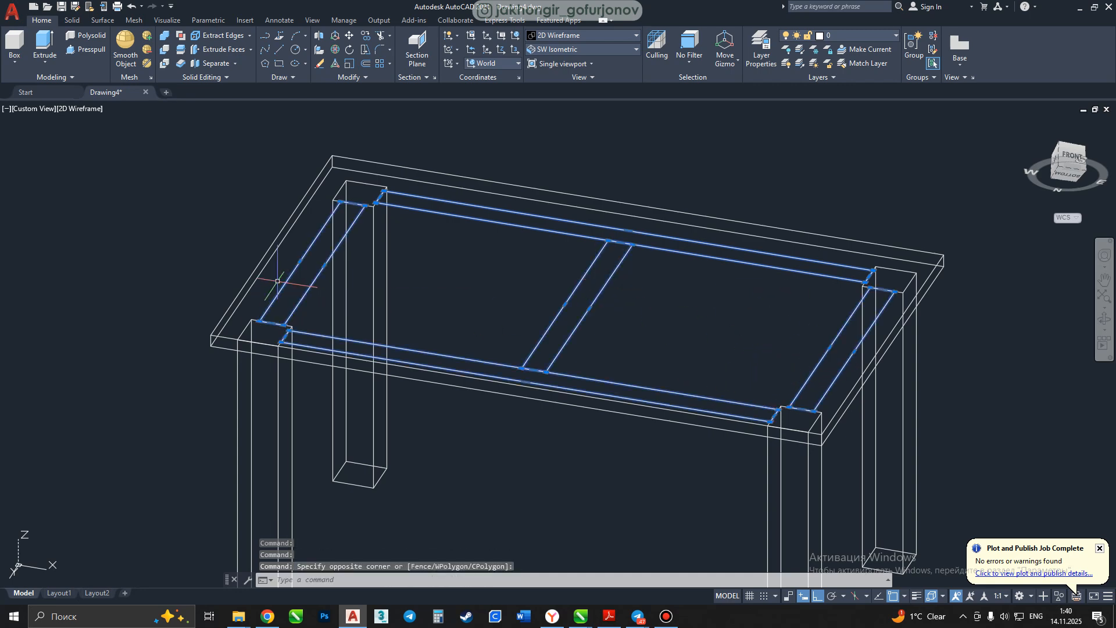
scroll(371, 291, down, 2)
shift+middle_drag(360, 291, 394, 255)
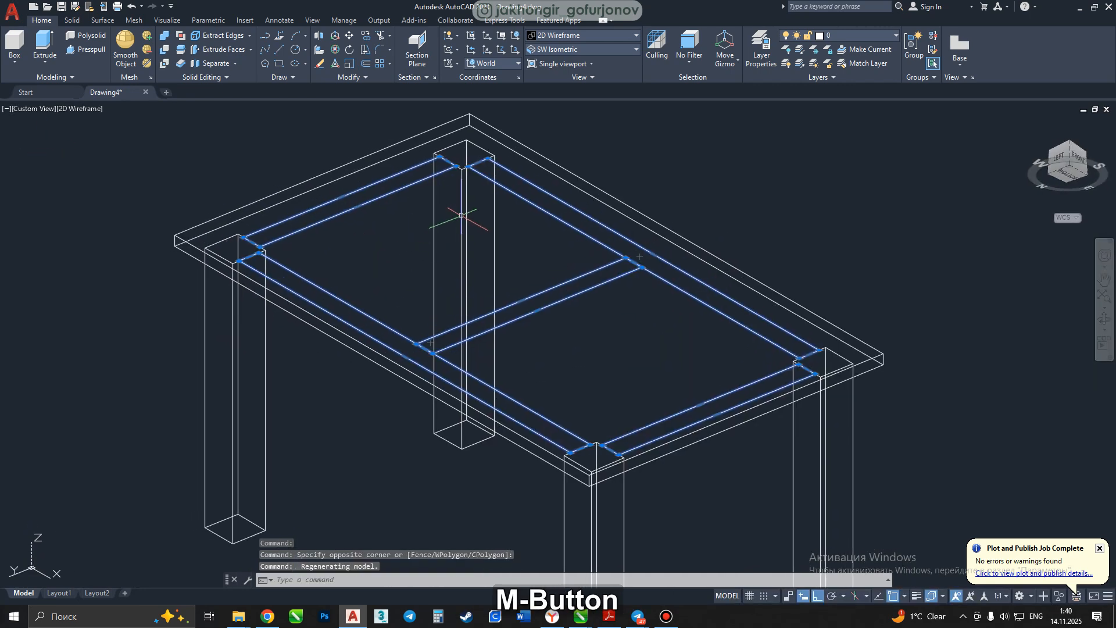
click(43, 50)
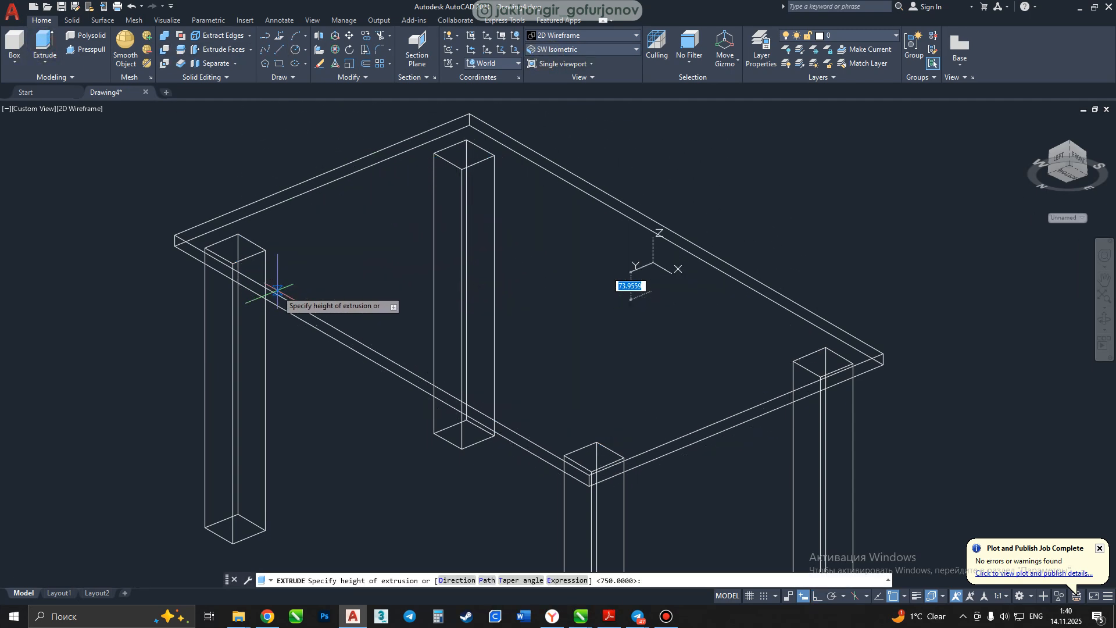
shift+middle_drag(633, 266, 856, 235)
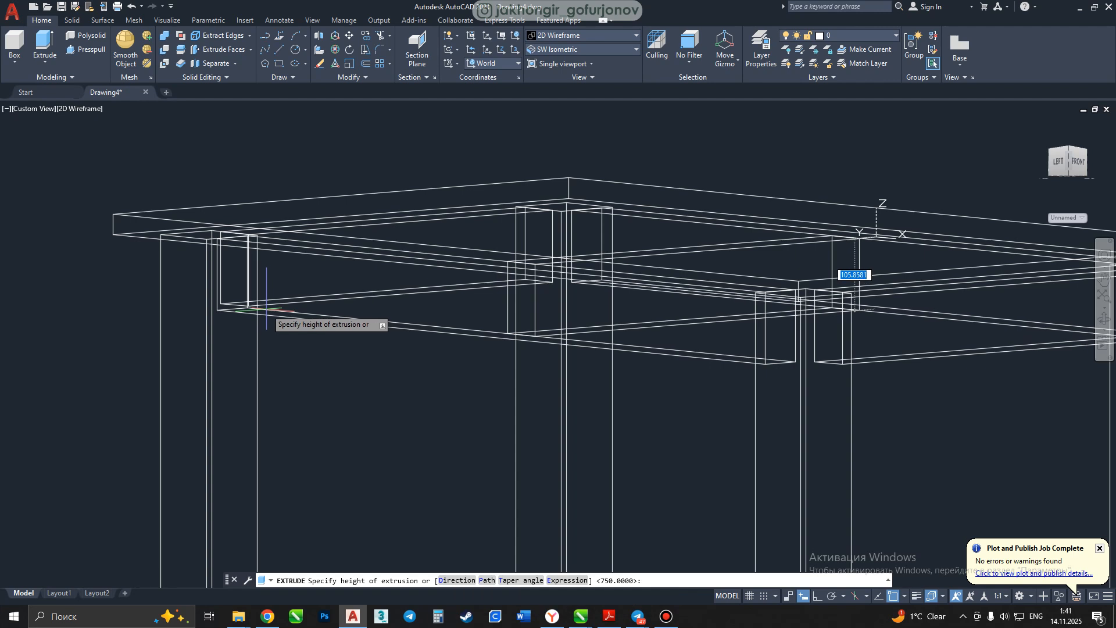
text(100)
key(Return)
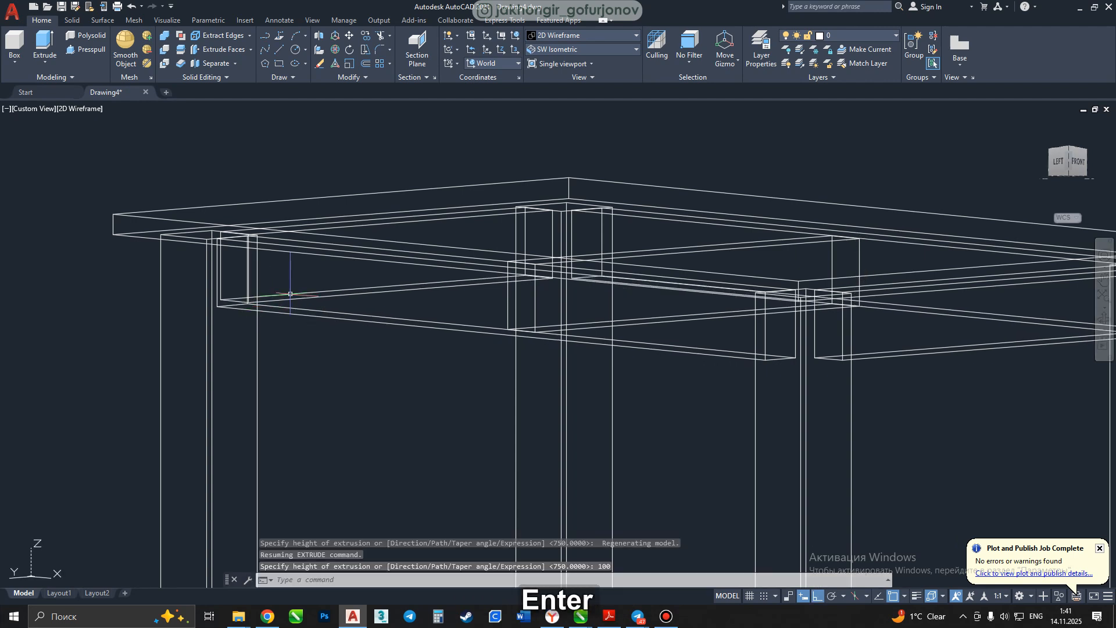
Set the visual style to Shaded with edges and view the table from below and from the side.
middle_drag(267, 310, 335, 226)
click(584, 36)
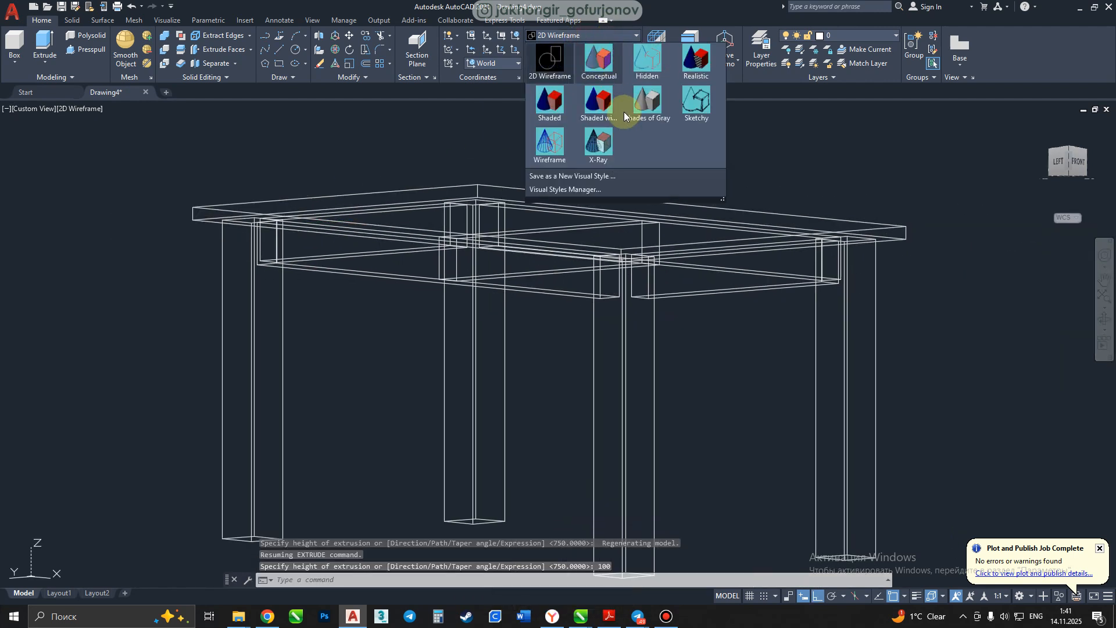
click(596, 116)
scroll(377, 255, down, 4)
mouse_move(377, 256)
shift+middle_down()
mouse_move(436, 279)
mouse_move(541, 274)
mouse_move(508, 209)
mouse_move(347, 204)
shift+middle_up()
shift+middle_drag(233, 212, 448, 219)
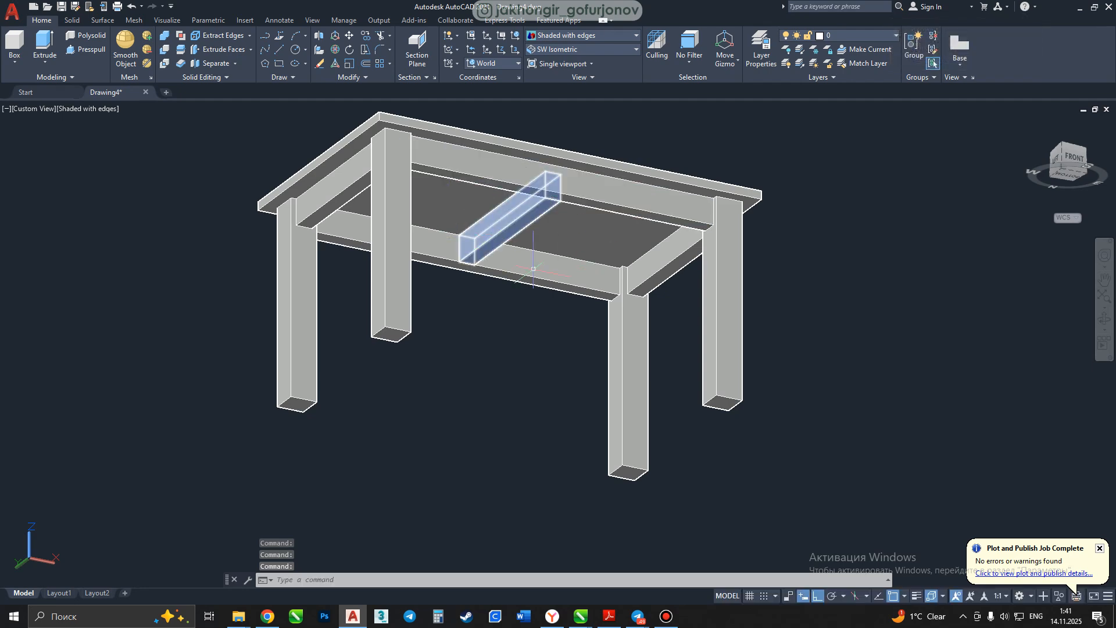
middle_drag(549, 247, 586, 321)
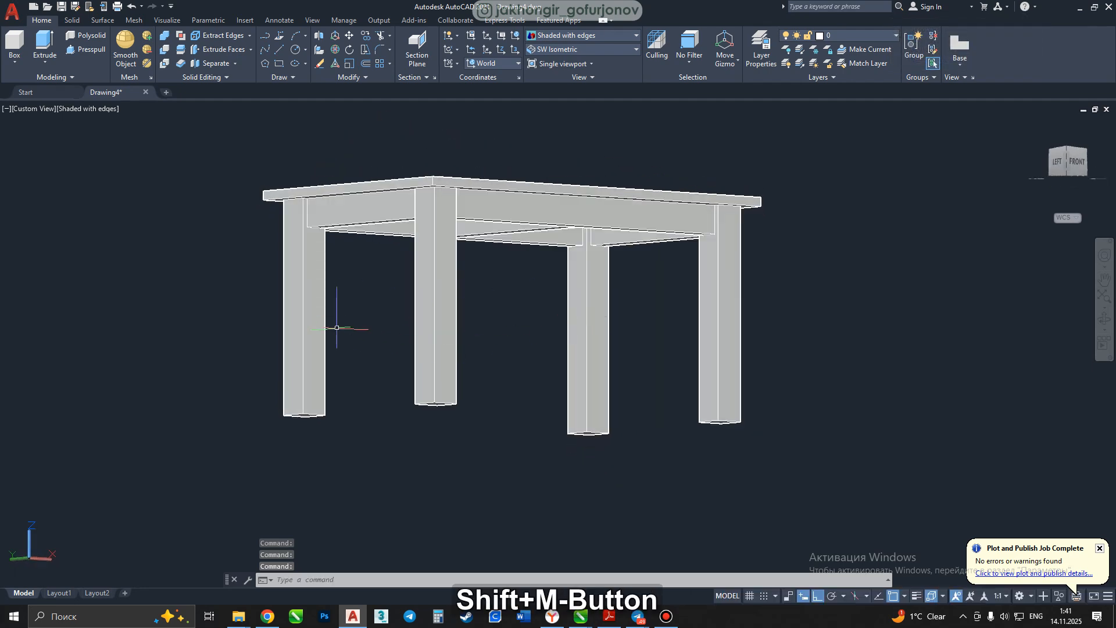
middle_drag(483, 371, 536, 192)
Copy all five rails beneath the tabletop 500 straight down to form a lower frame between the legs.
click(535, 191)
middle_drag(474, 231, 493, 269)
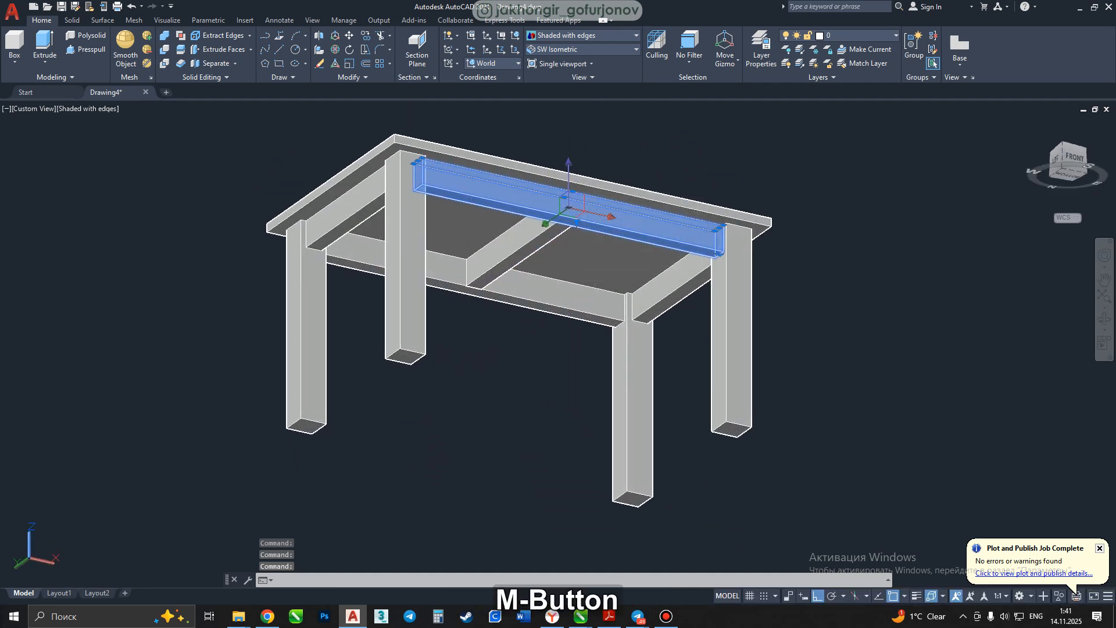
click(502, 265)
click(536, 301)
click(664, 305)
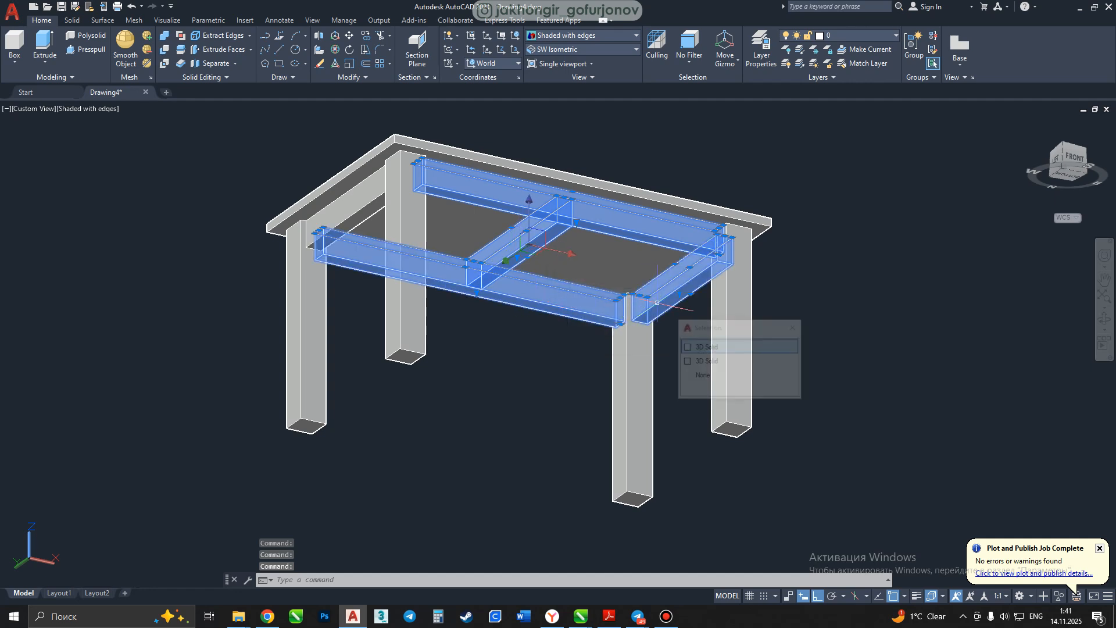
click(345, 205)
mouse_move(426, 271)
middle_down()
mouse_move(452, 247)
mouse_move(447, 268)
middle_up()
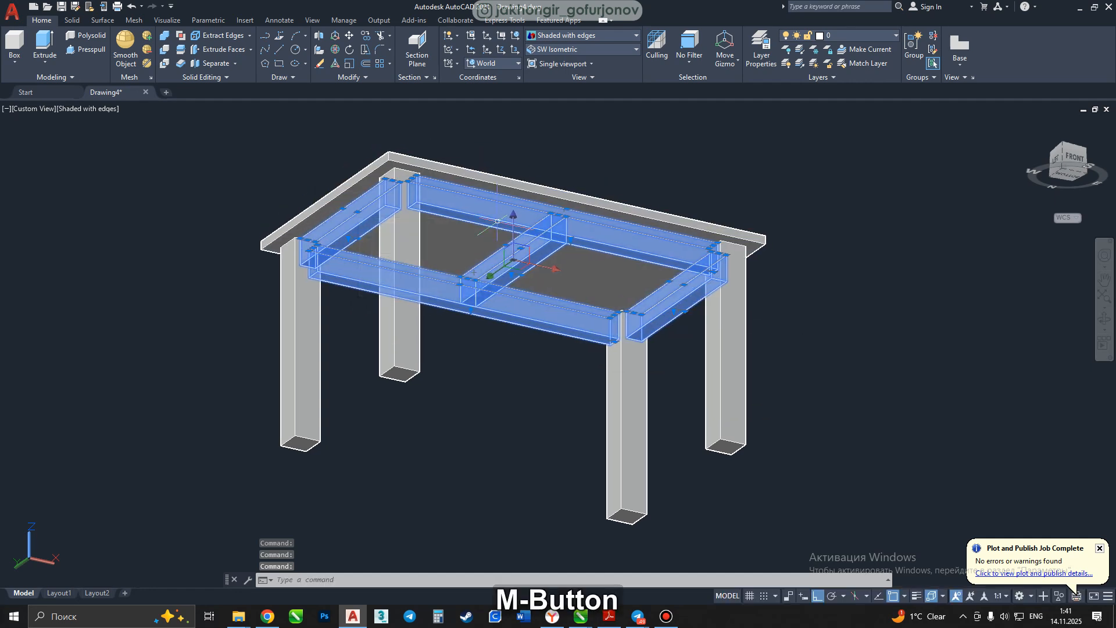
text(co)
key(space)
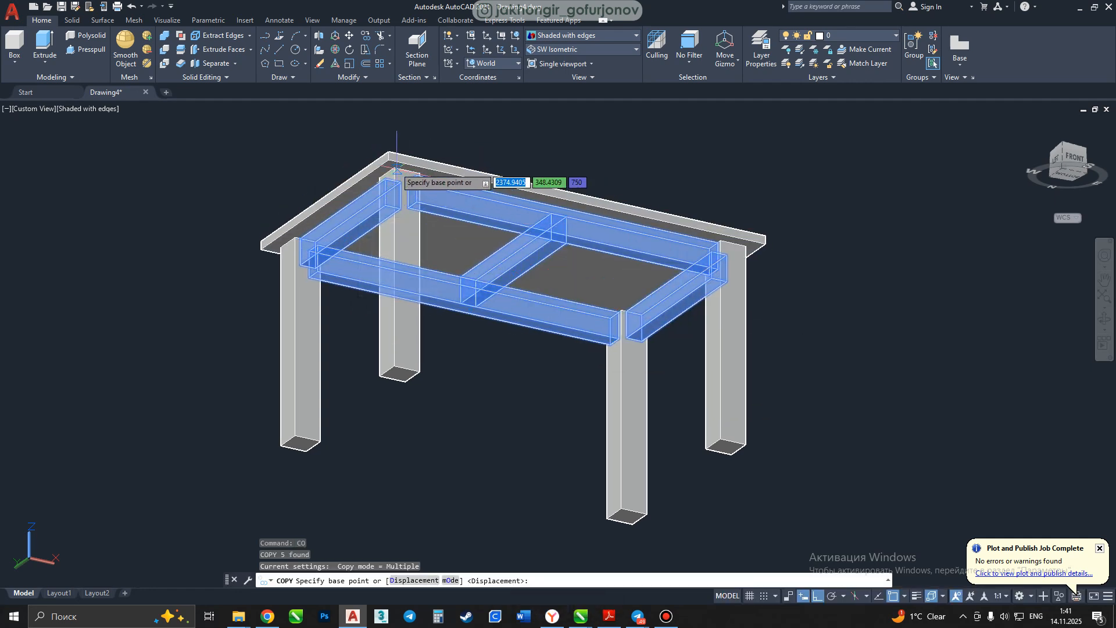
shift+middle_drag(431, 200, 433, 255)
middle_drag(433, 254, 436, 229)
click(451, 228)
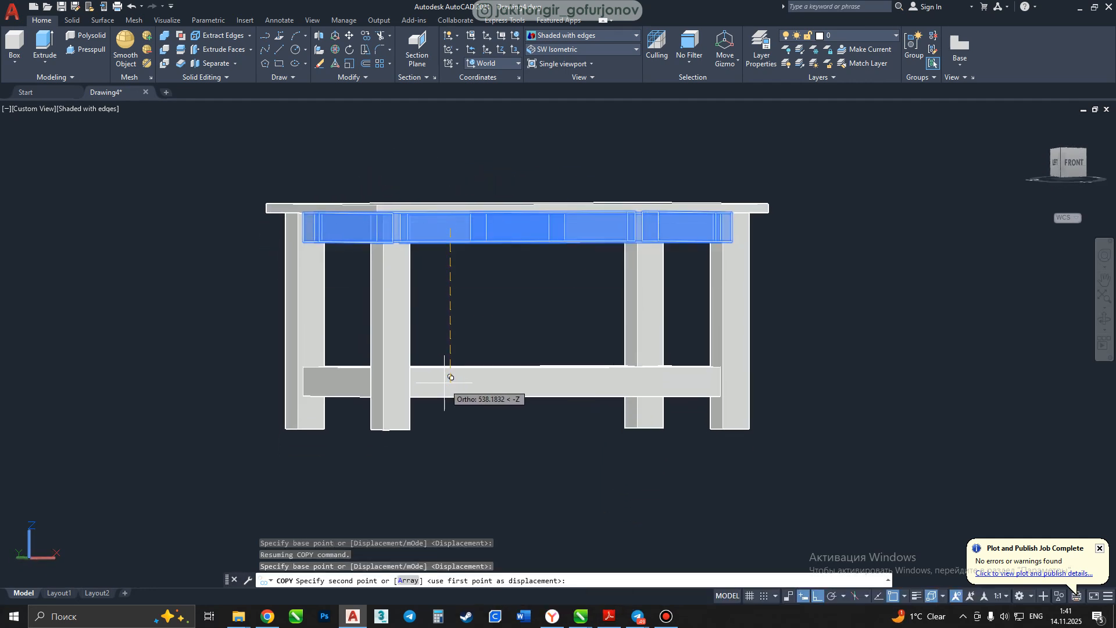
text(500)
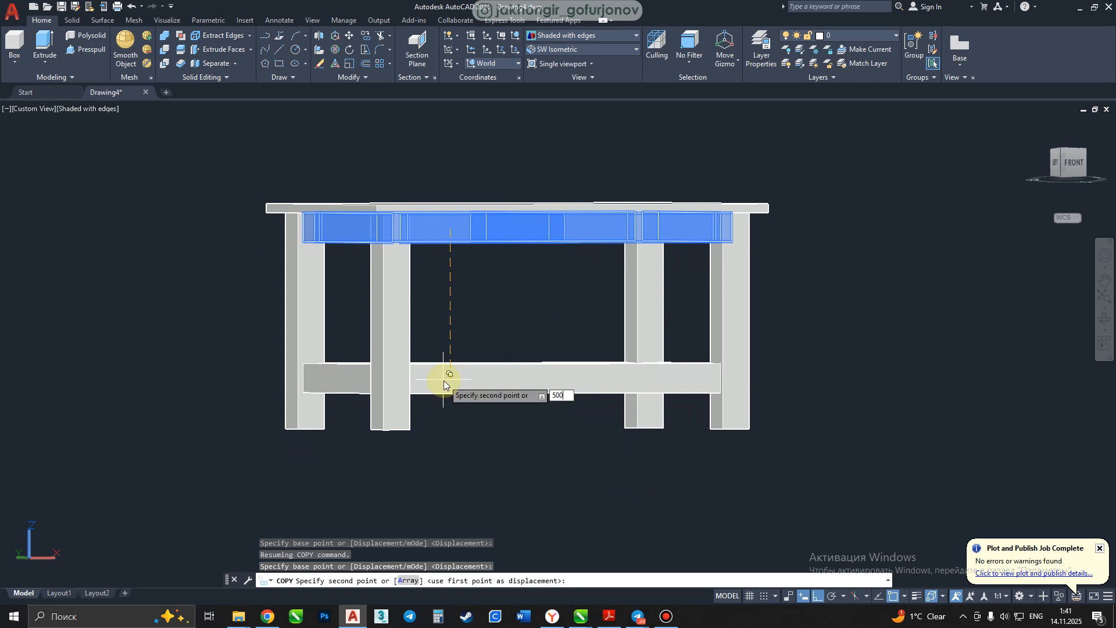
key(Return)
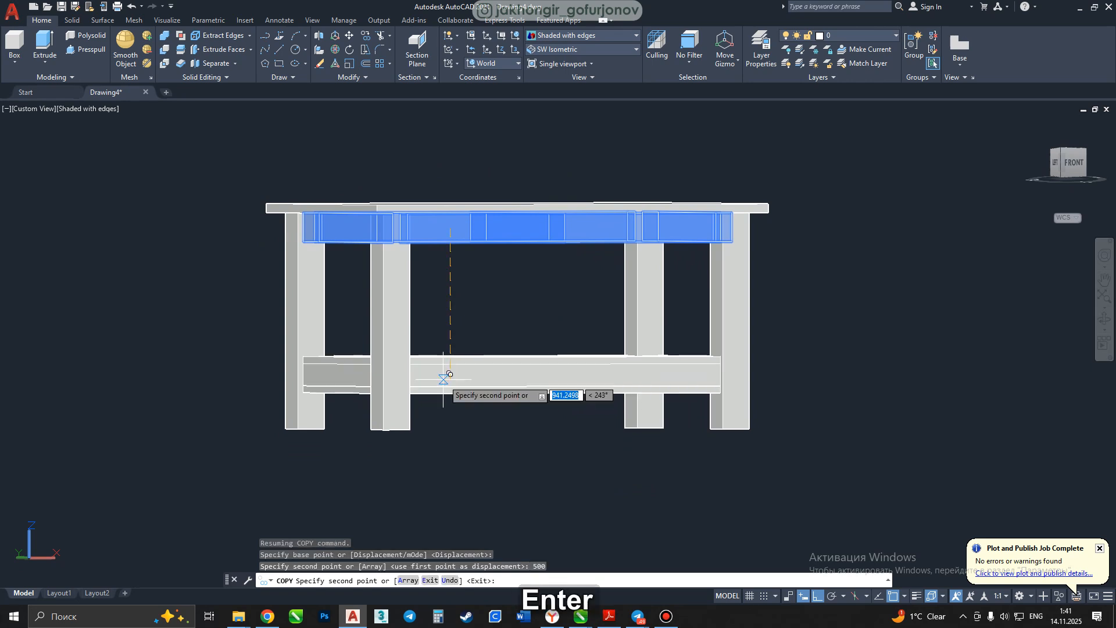
shift+middle_drag(433, 319, 486, 399)
scroll(450, 351, up, 2)
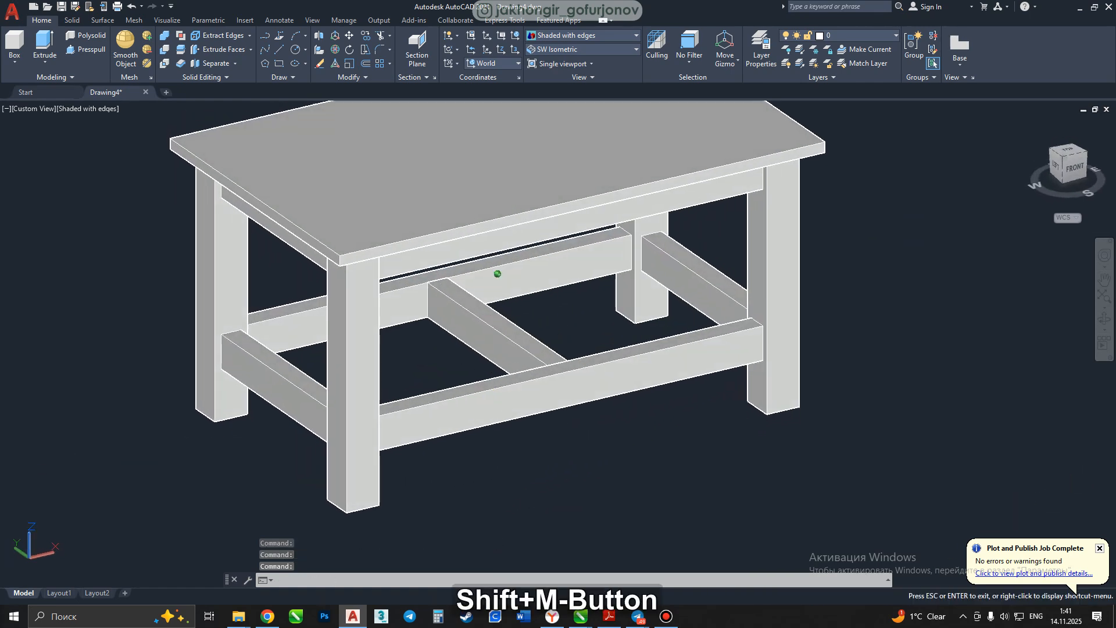
click(486, 400)
key(Escape)
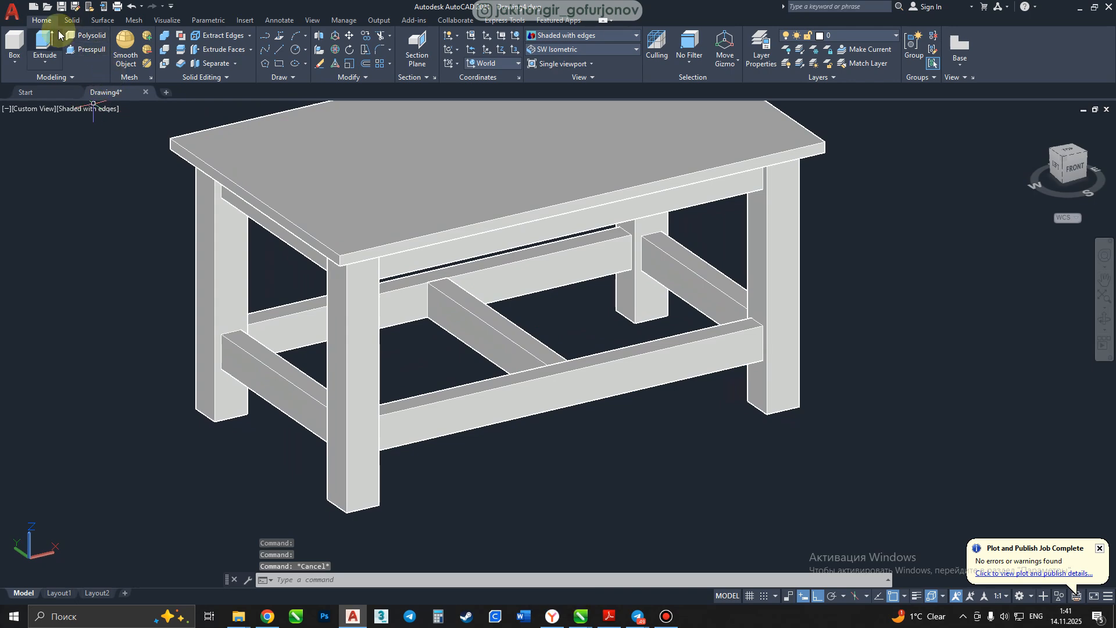
click(580, 382)
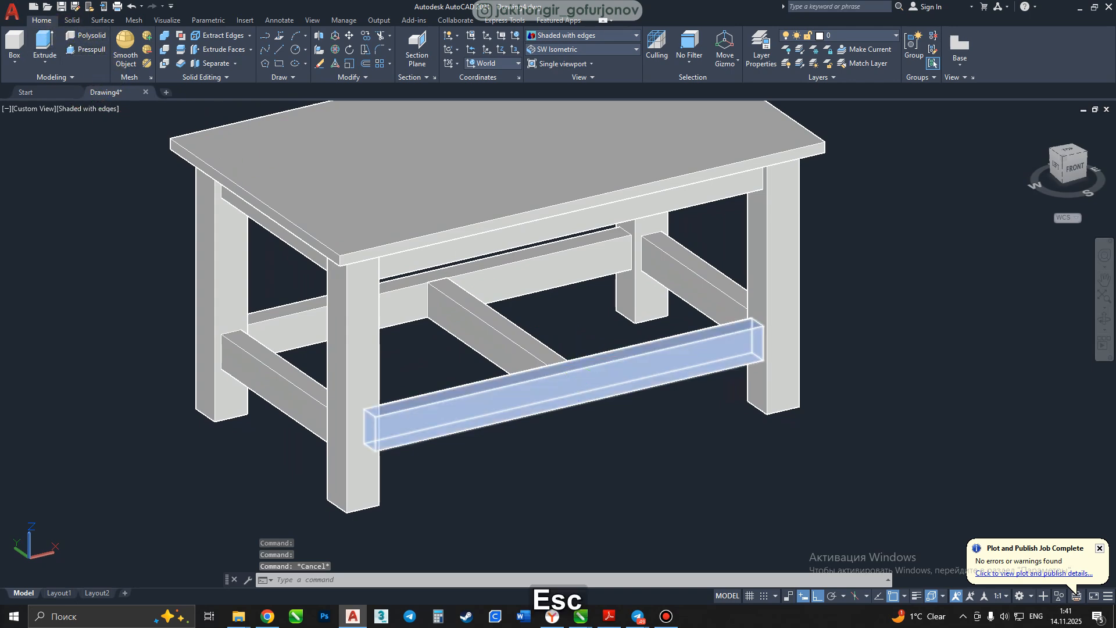
key(Escape)
click(578, 382)
scroll(612, 427, up, 5)
middle_drag(612, 427, 615, 430)
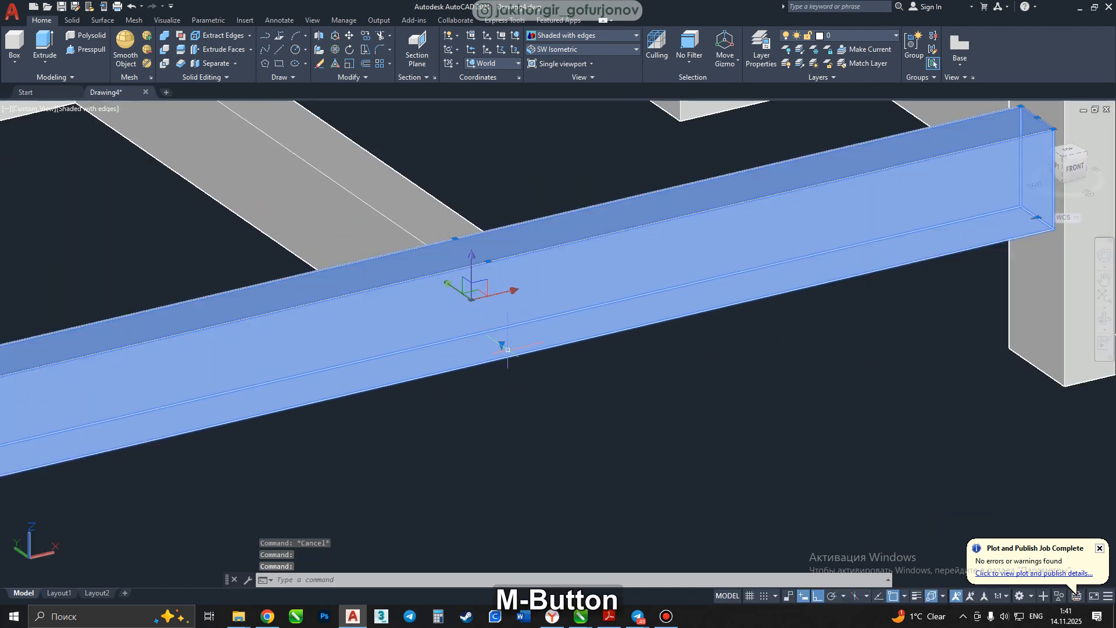
scroll(505, 347, down, 4)
click(520, 364)
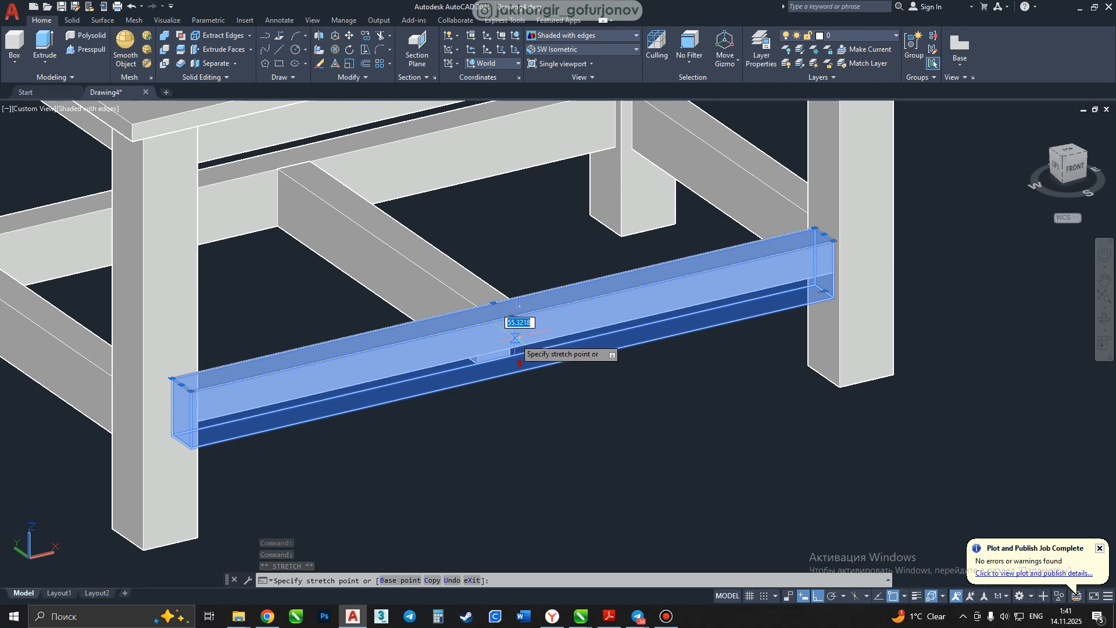
key(Escape)
key(Escape)
key(Escape)
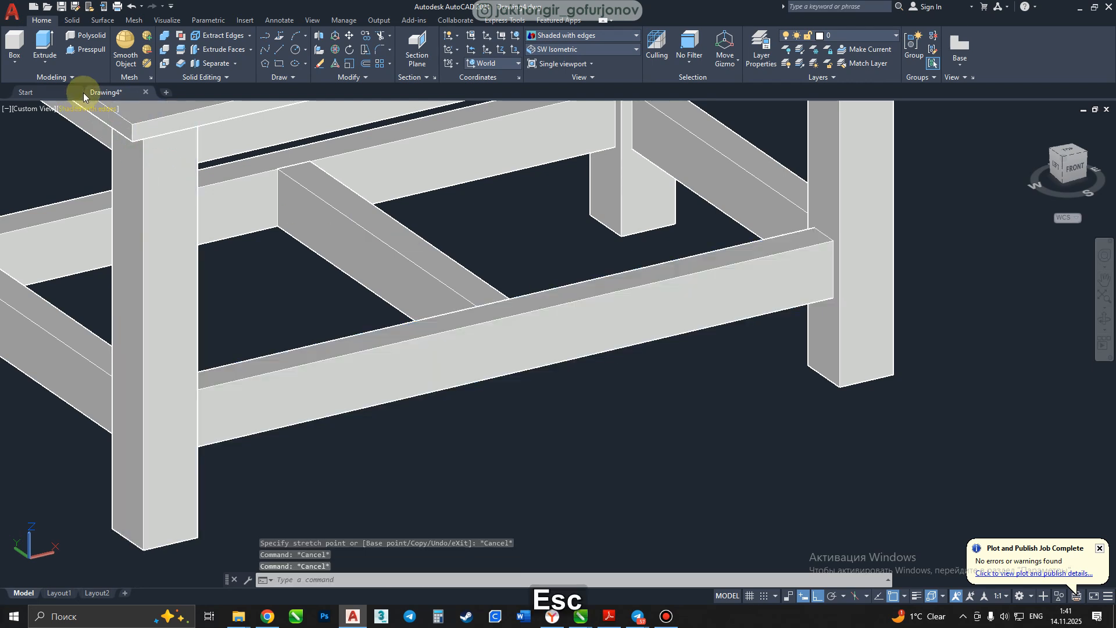
Presspull the top faces of the lower front rail and the lower middle crossrail 50 downward.
click(80, 51)
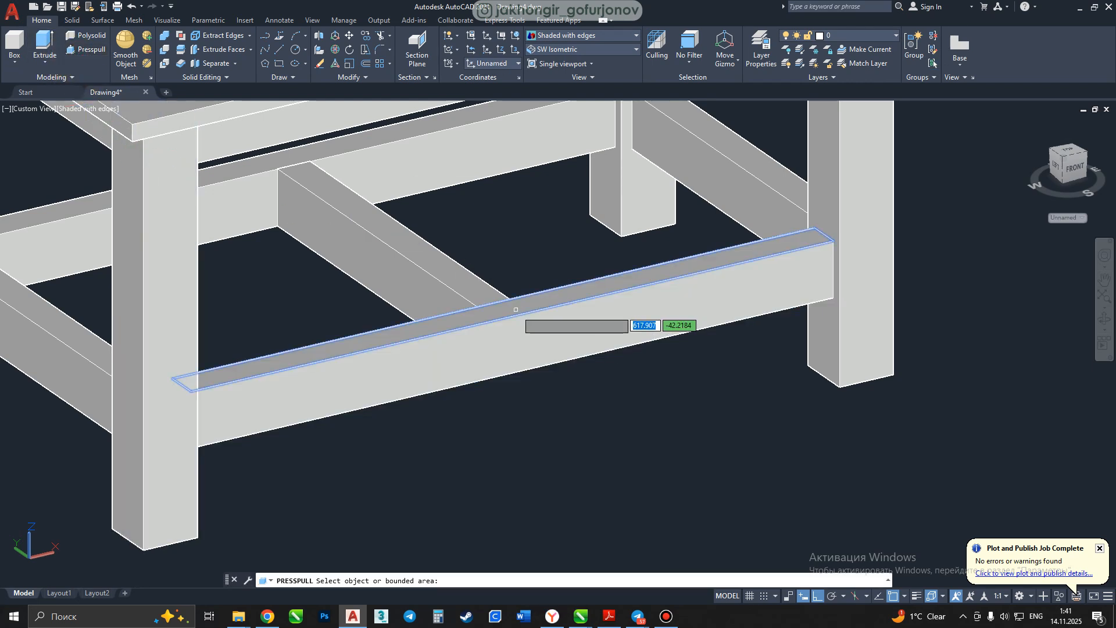
click(487, 303)
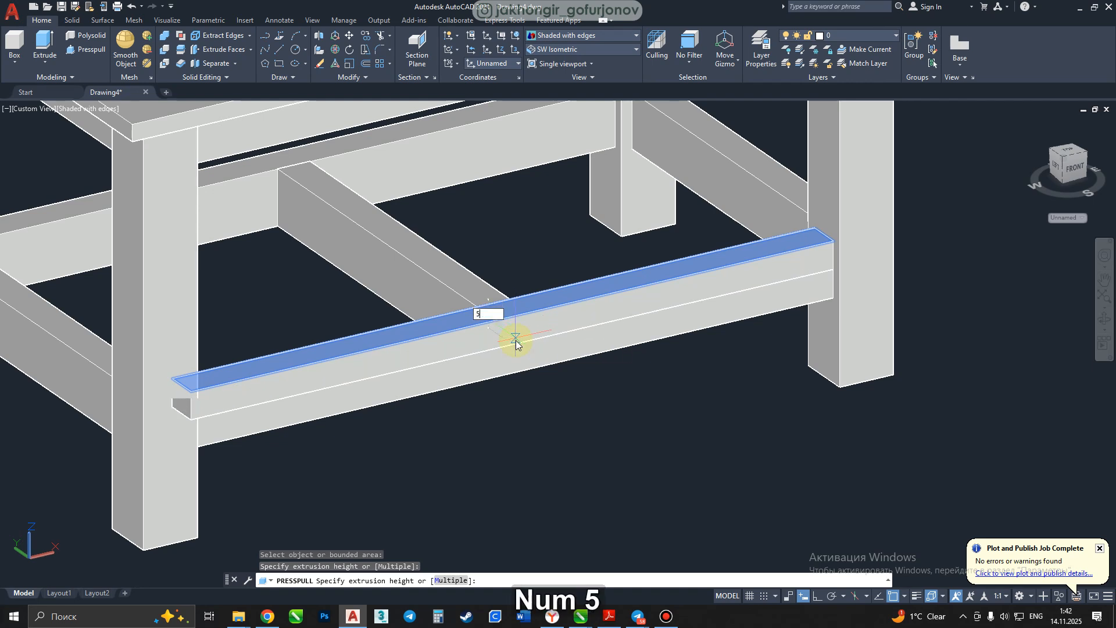
text(5)
key(Return)
click(419, 232)
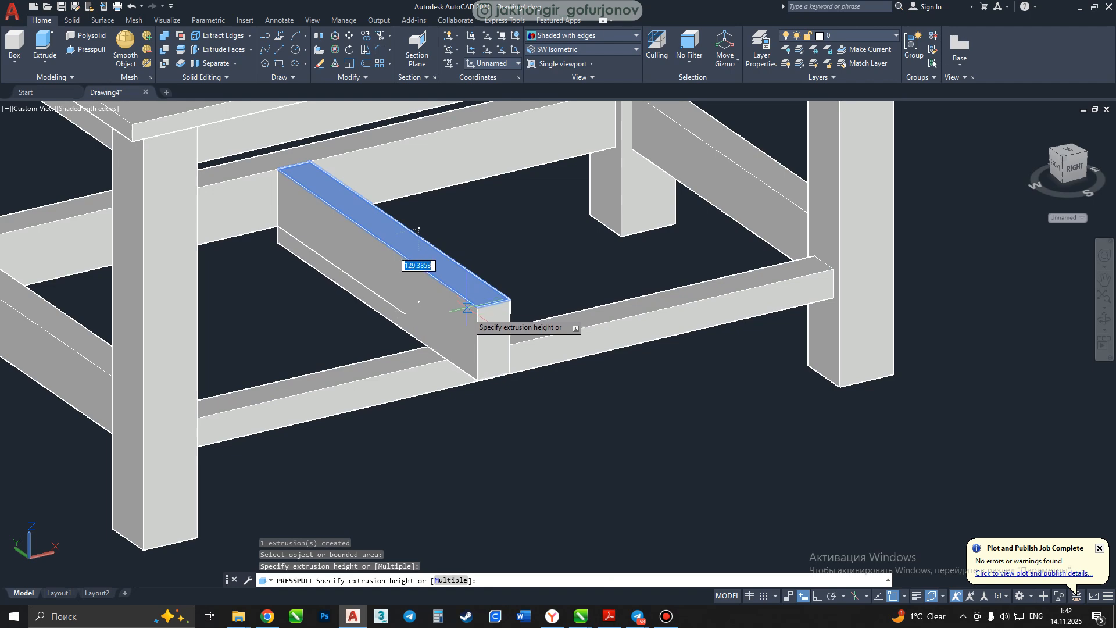
text(50)
key(Return)
Presspull the top faces of the lower left, rear and right rails 50 downward.
middle_drag(425, 250, 492, 298)
click(492, 298)
text(50)
key(Return)
middle_drag(634, 205, 468, 321)
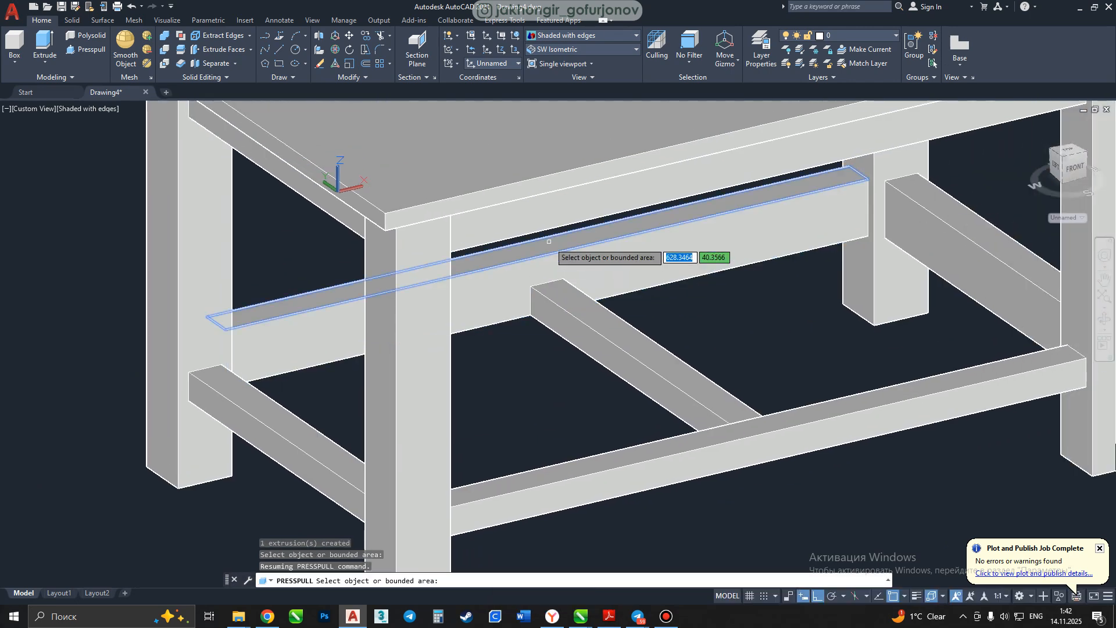
click(548, 242)
key(Return)
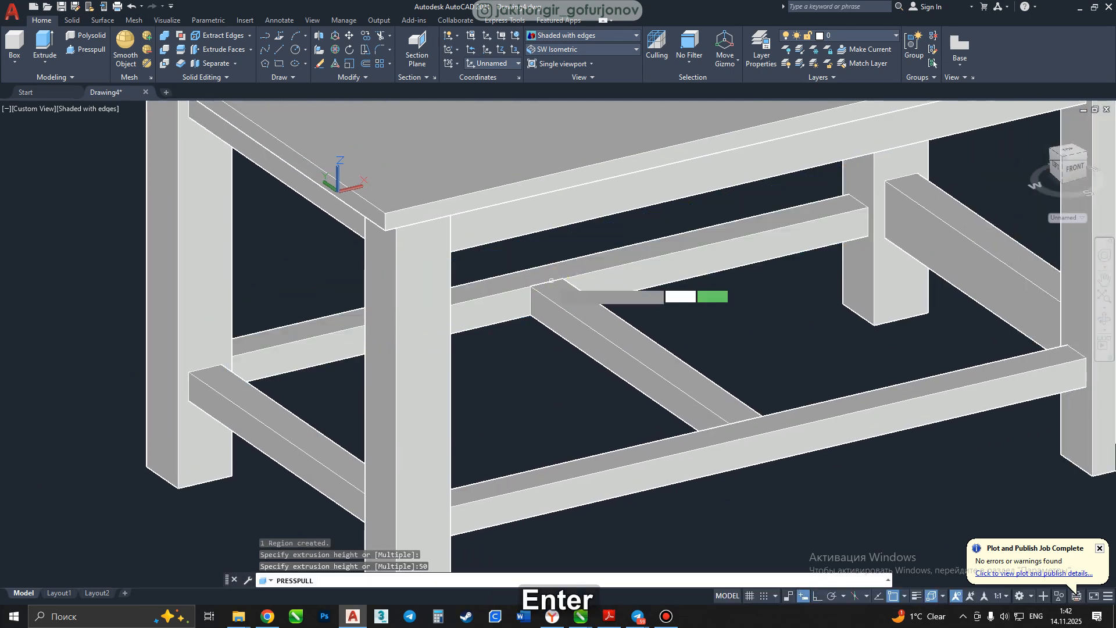
middle_drag(551, 279, 468, 300)
click(870, 239)
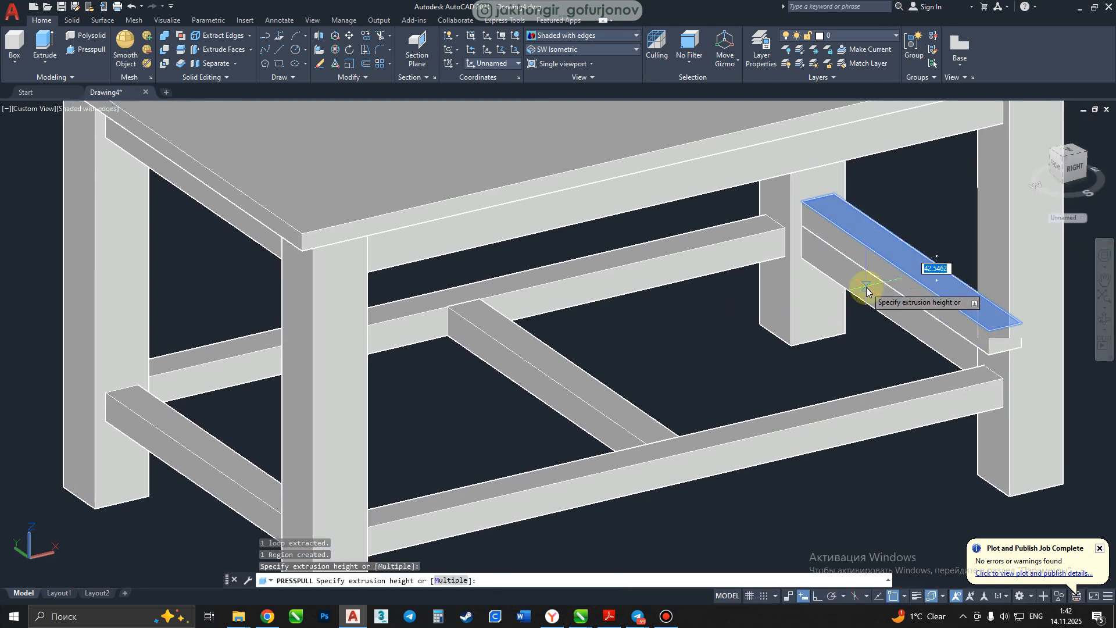
text(50)
key(Return)
shift+middle_drag(907, 290, 622, 246)
key(Return)
Examine the whole table and its lower frame from several angles.
scroll(485, 256, down, 4)
middle_drag(485, 256, 608, 236)
mouse_move(577, 279)
shift+middle_down()
mouse_move(598, 180)
mouse_move(442, 191)
mouse_move(426, 294)
mouse_move(625, 294)
mouse_move(560, 291)
shift+middle_up()
scroll(631, 284, up, 2)
scroll(632, 283, up, 1)
middle_drag(632, 284, 542, 318)
alt+middle_drag(483, 287, 363, 285)
Select all four upper perimeter edges of the tabletop for the CHAMFEREDGE command.
scroll(558, 299, up, 3)
scroll(373, 298, up, 5)
middle_drag(413, 315, 474, 308)
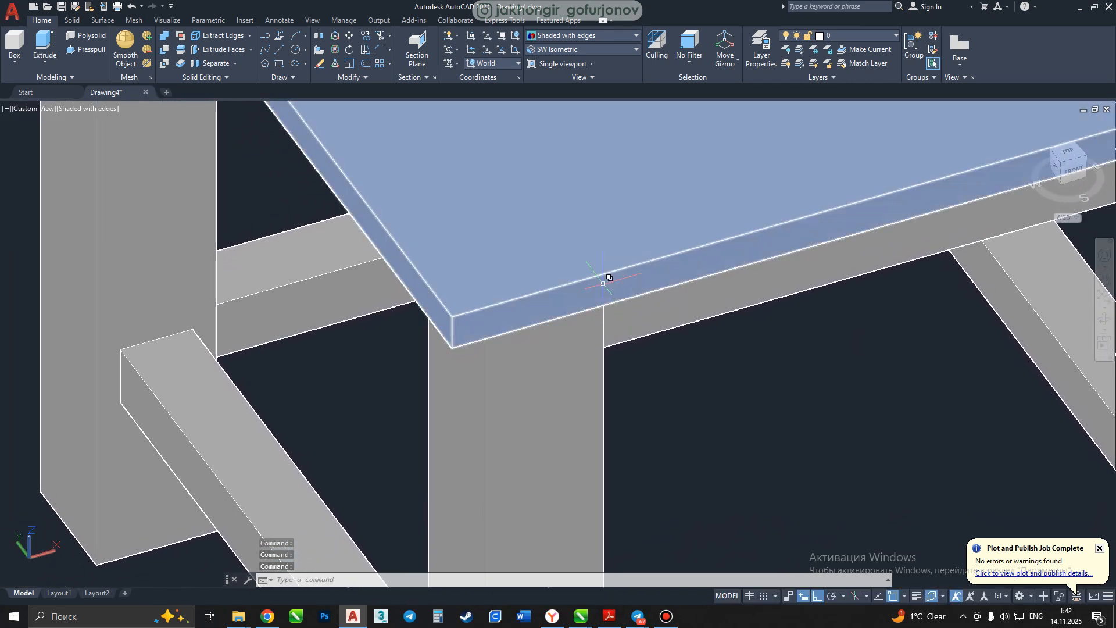
click(558, 276)
text(CH)
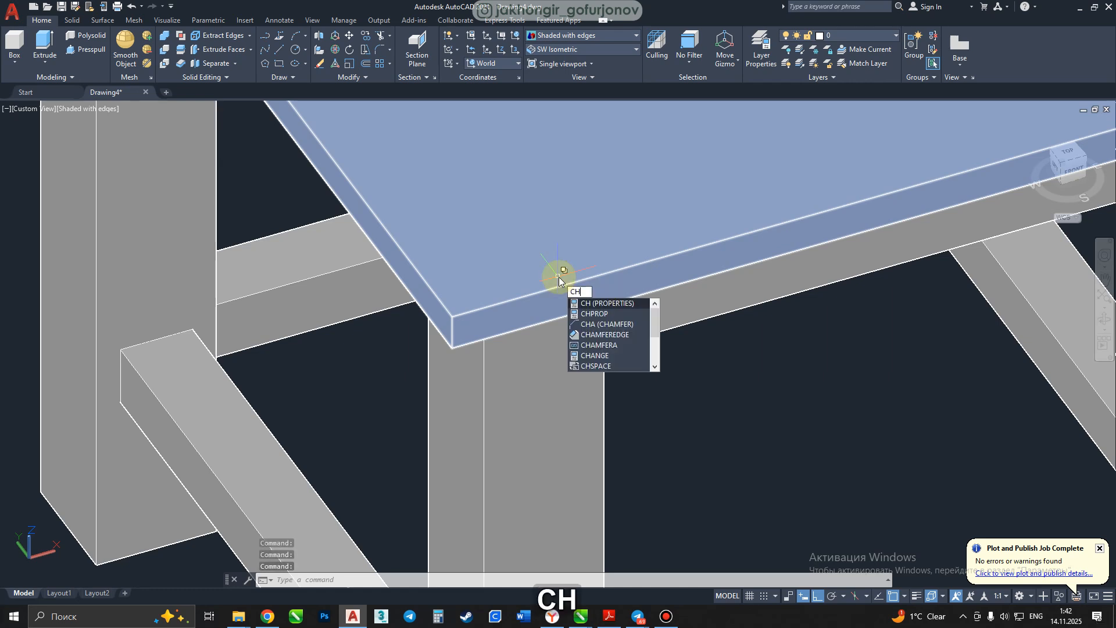
click(602, 336)
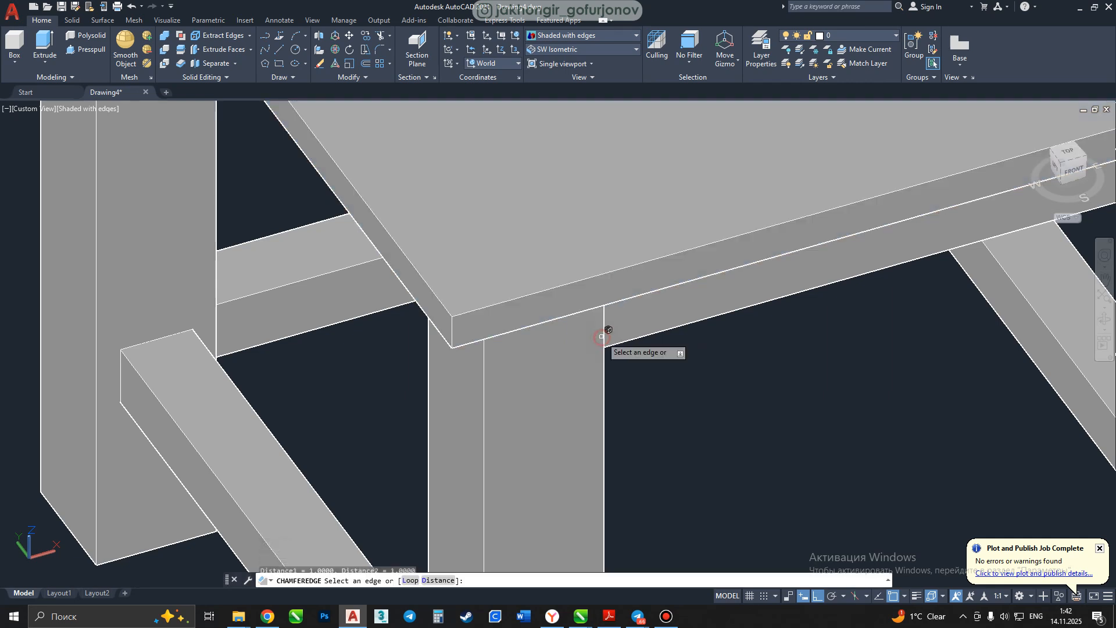
click(546, 288)
click(492, 304)
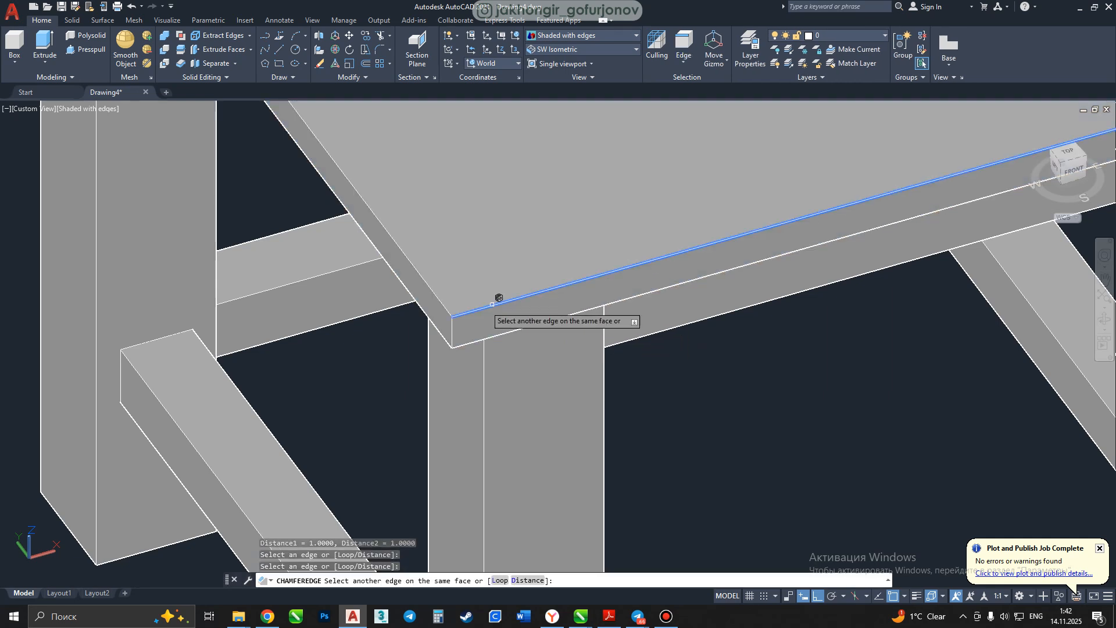
click(446, 309)
scroll(470, 220, down, 5)
middle_drag(468, 218, 456, 438)
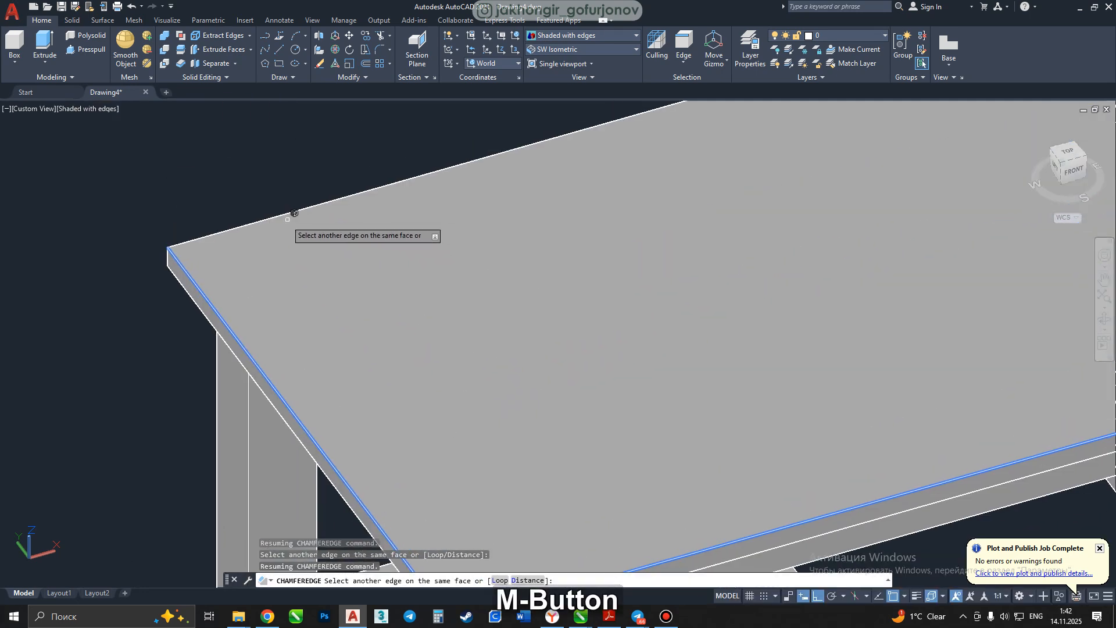
scroll(357, 235, down, 4)
middle_drag(367, 241, 295, 249)
shift+middle_drag(322, 254, 610, 326)
click(471, 380)
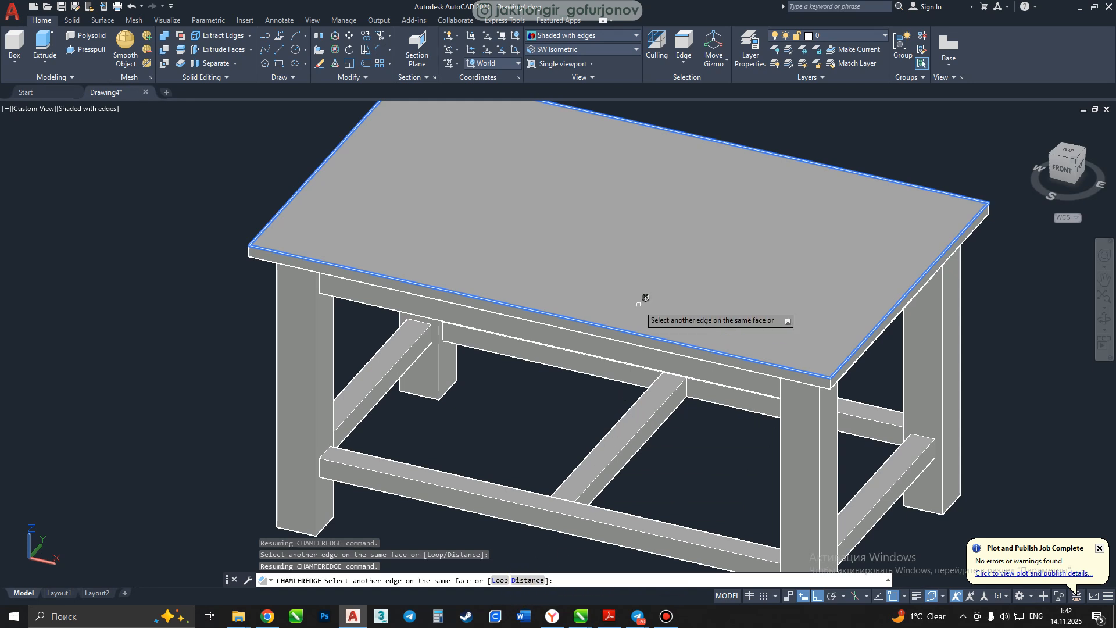
Set both chamfer distances to 10 and apply the chamfer to the tabletop's upper edges.
click(523, 580)
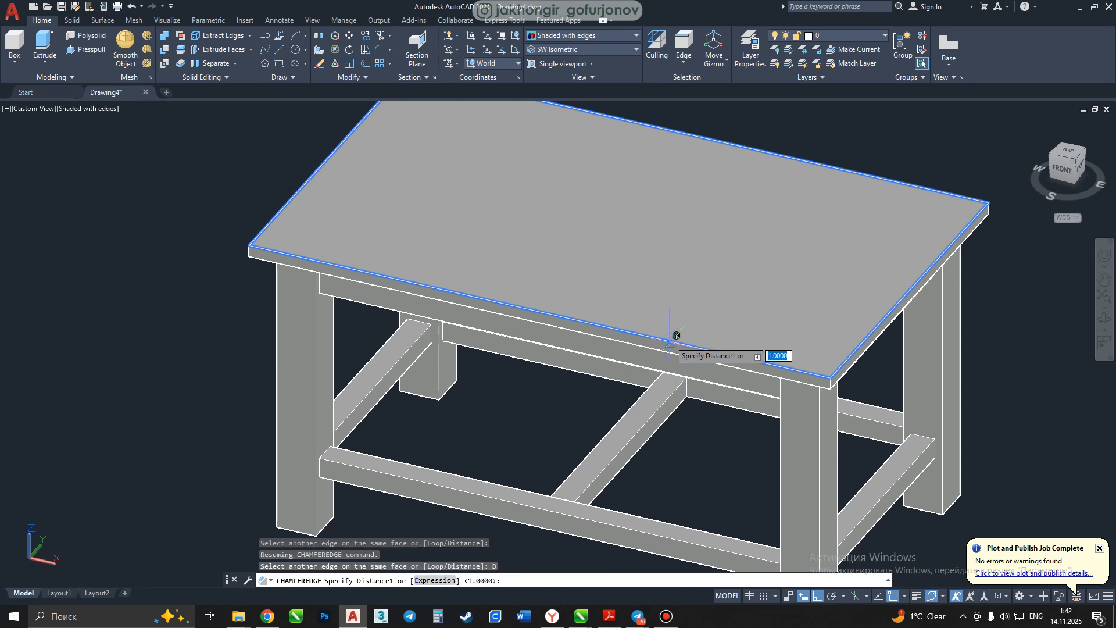
scroll(696, 319, up, 2)
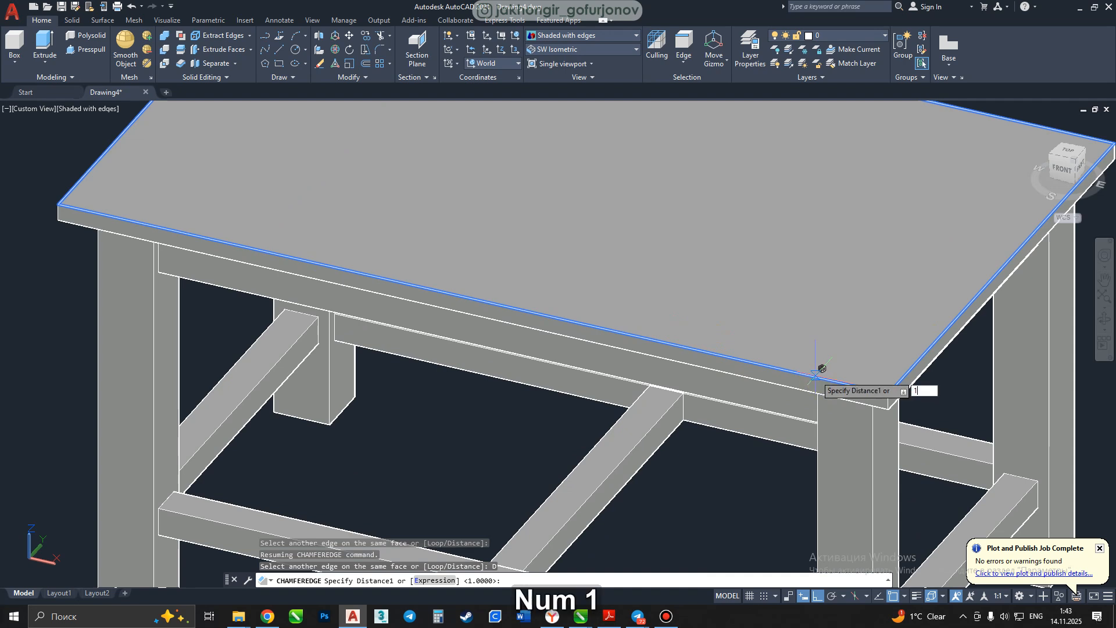
key(space)
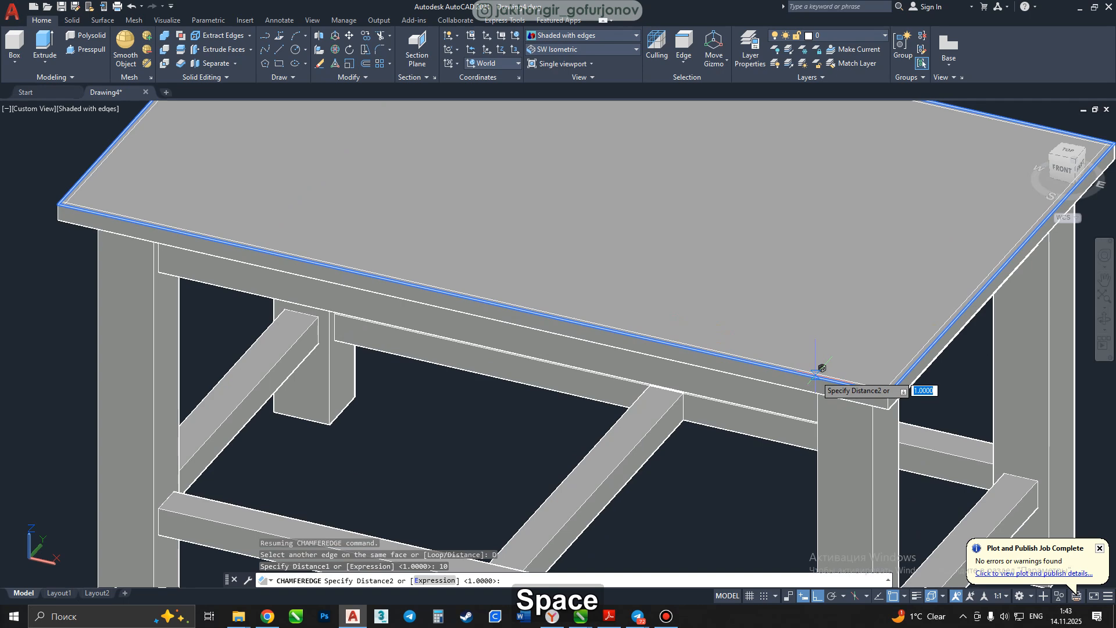
text(10)
key(space)
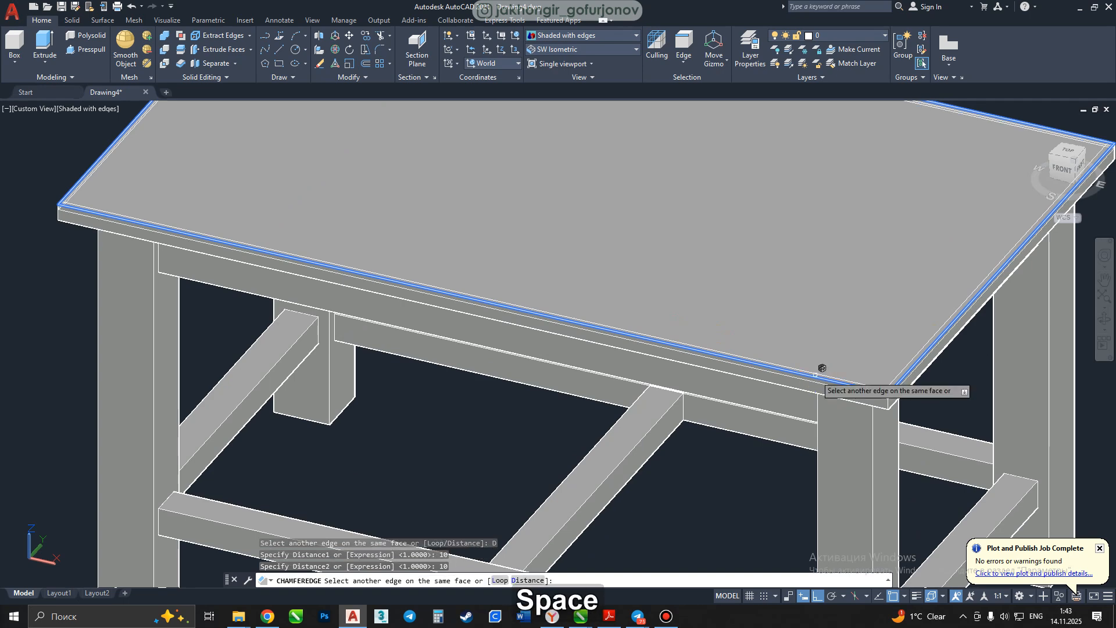
key(Return)
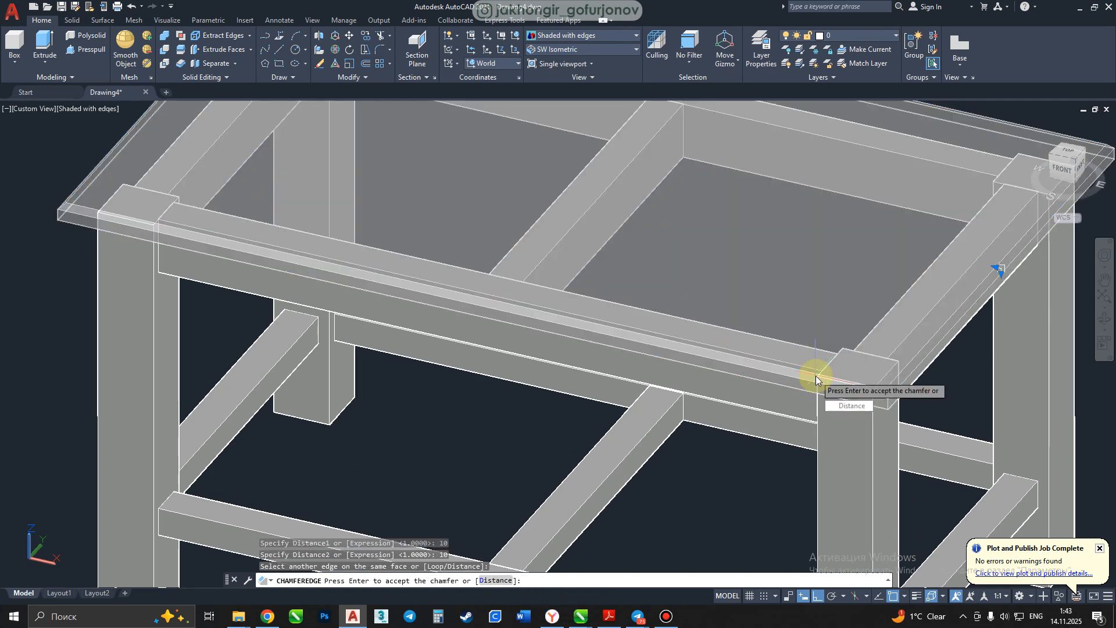
key(Return)
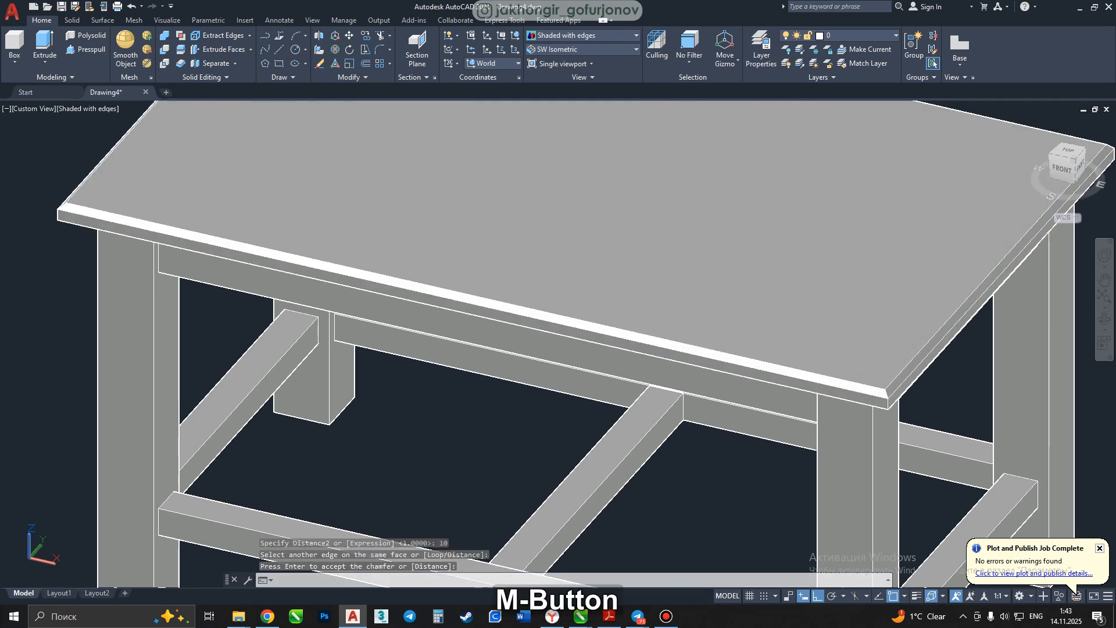
Check the chamfered tabletop from several angles and set the model to the SW Isometric view.
middle_drag(108, 314, 372, 334)
shift+middle_drag(299, 333, 399, 293)
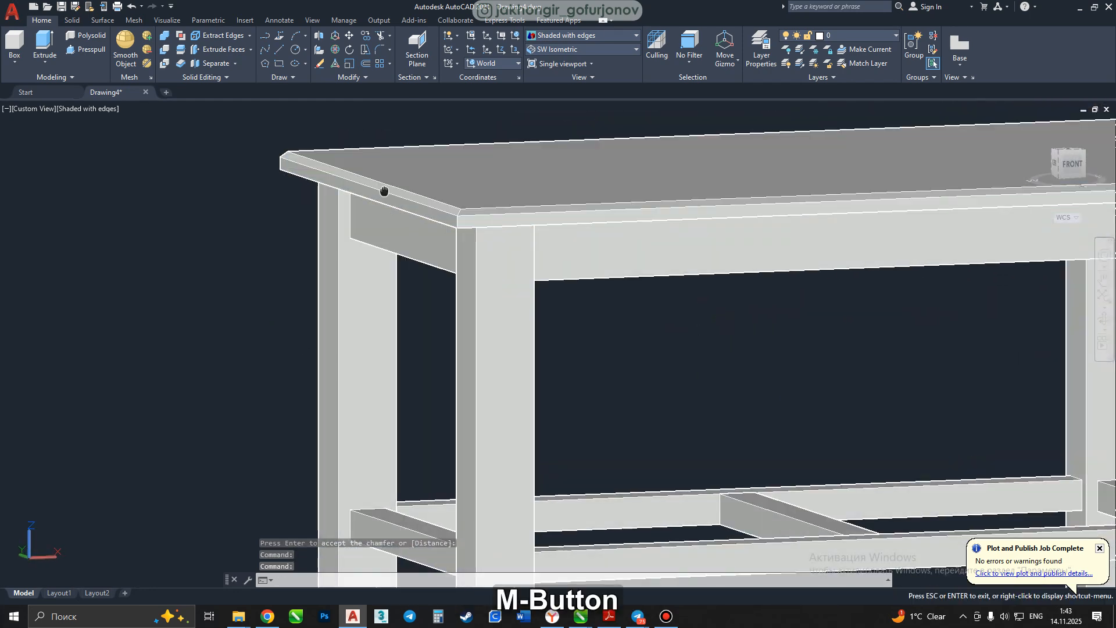
scroll(398, 254, down, 5)
shift+middle_drag(399, 254, 451, 218)
middle_drag(605, 235, 720, 244)
scroll(469, 296, down, 3)
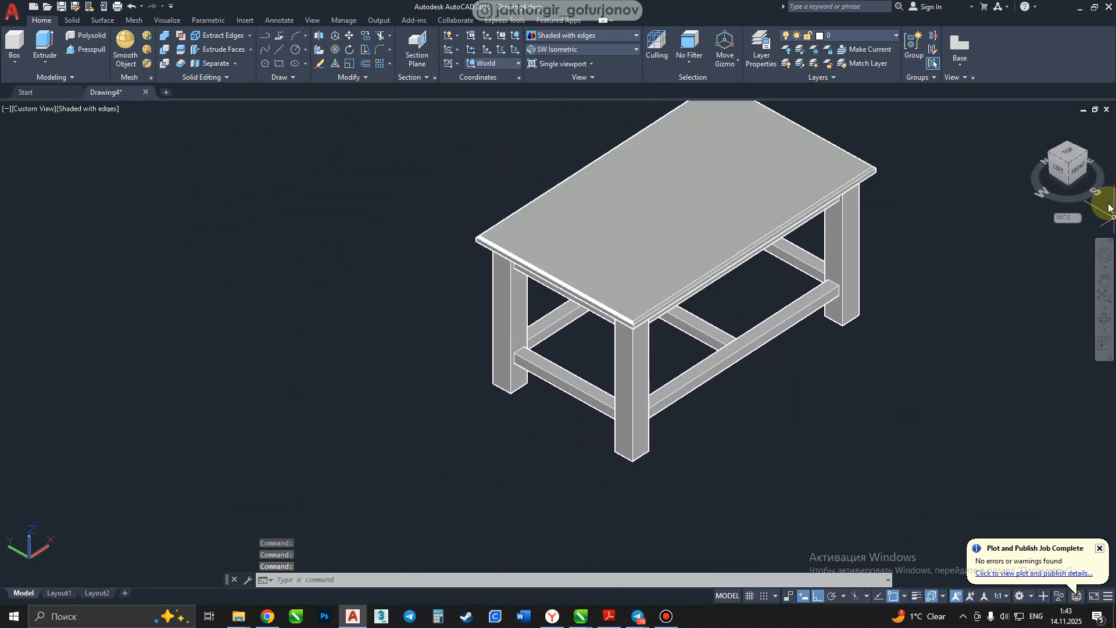
click(557, 50)
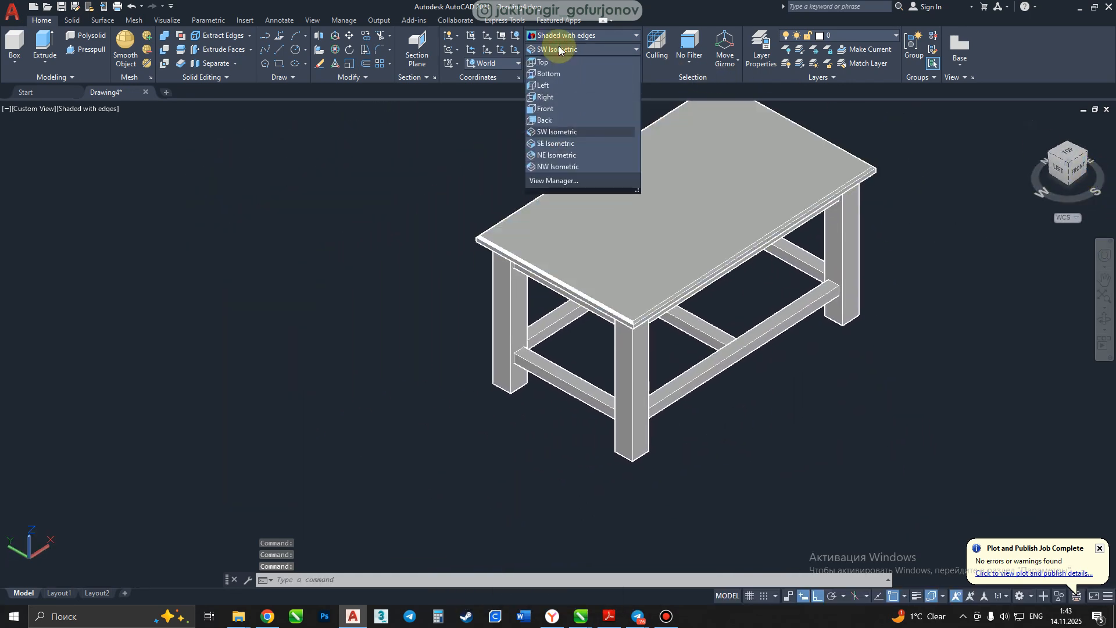
click(571, 132)
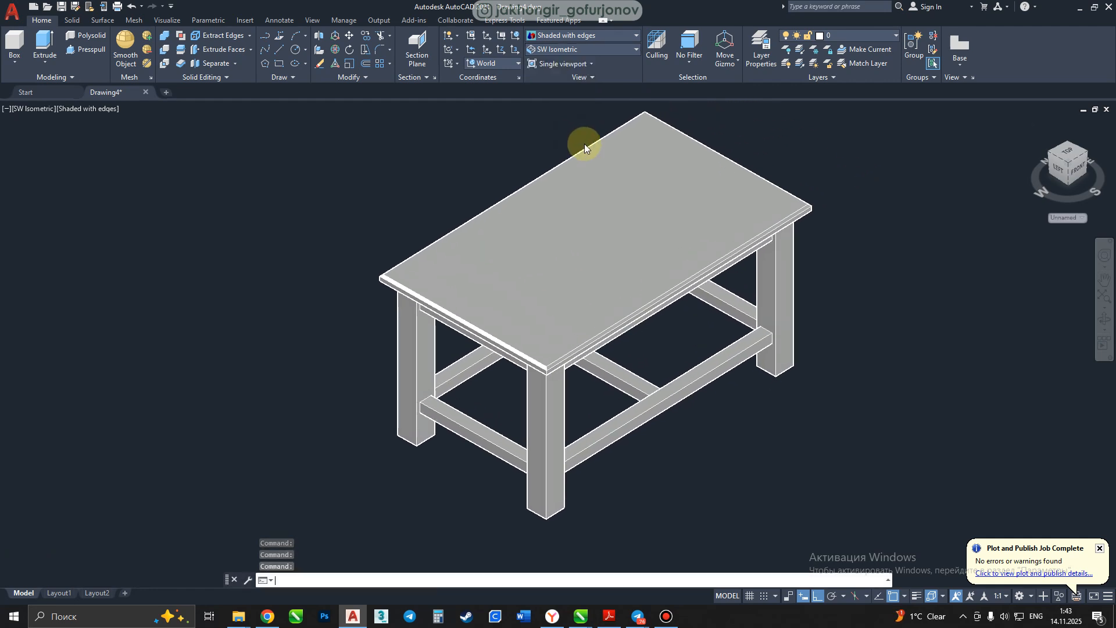
click(666, 617)
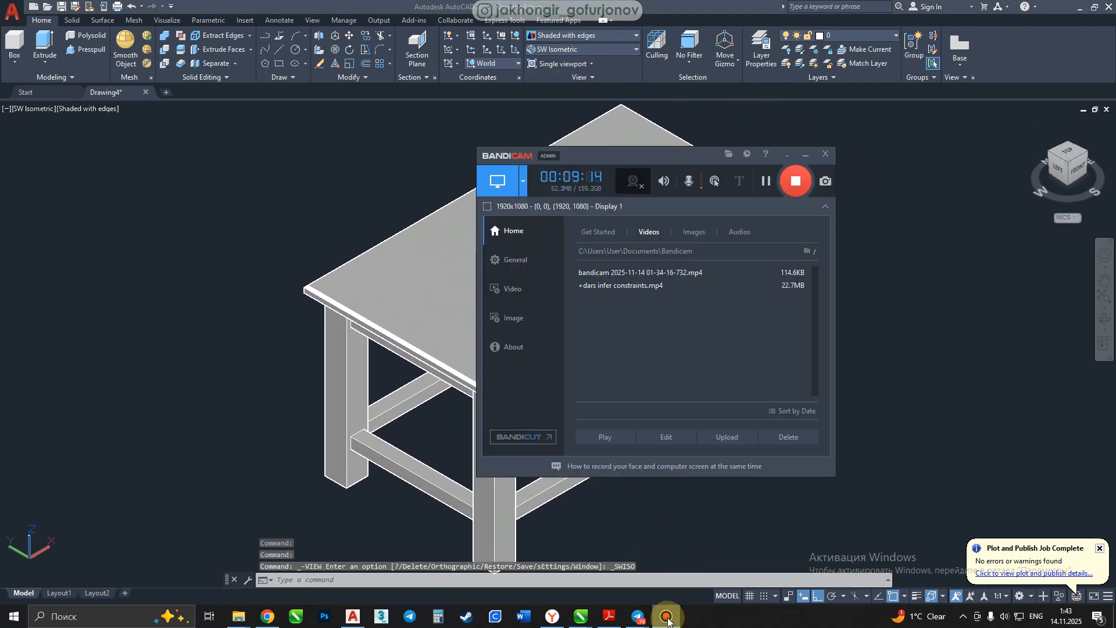
middle_click(186, 190)
middle_drag(439, 249, 503, 259)
scroll(489, 260, down, 1)
click(619, 255)
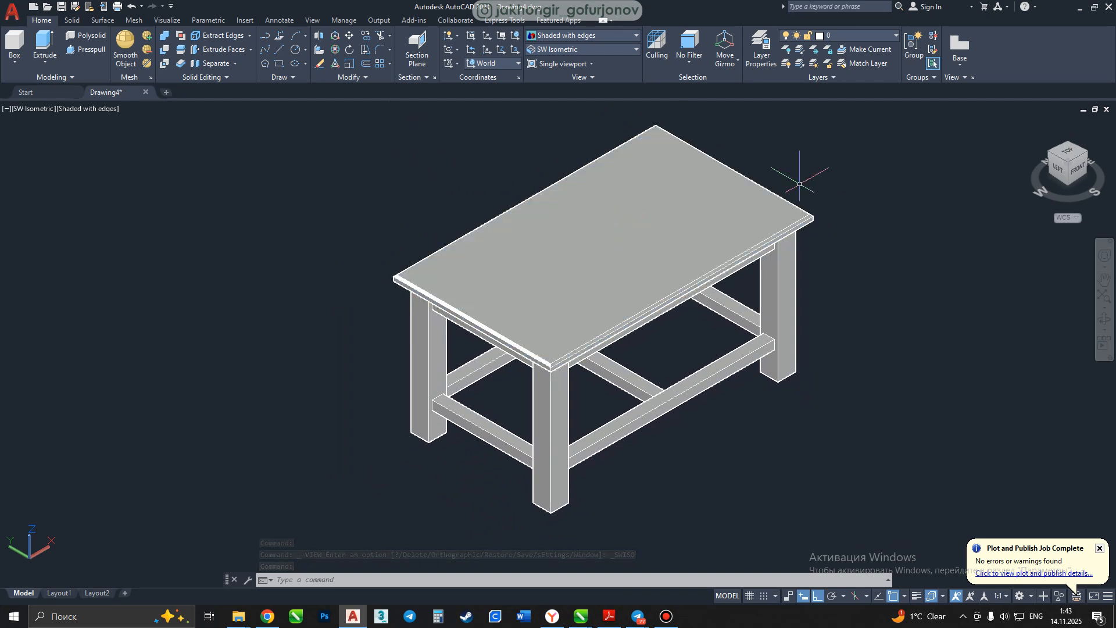
Create a front base view of the whole table from model space in the upper left area of Layout1.
click(868, 133)
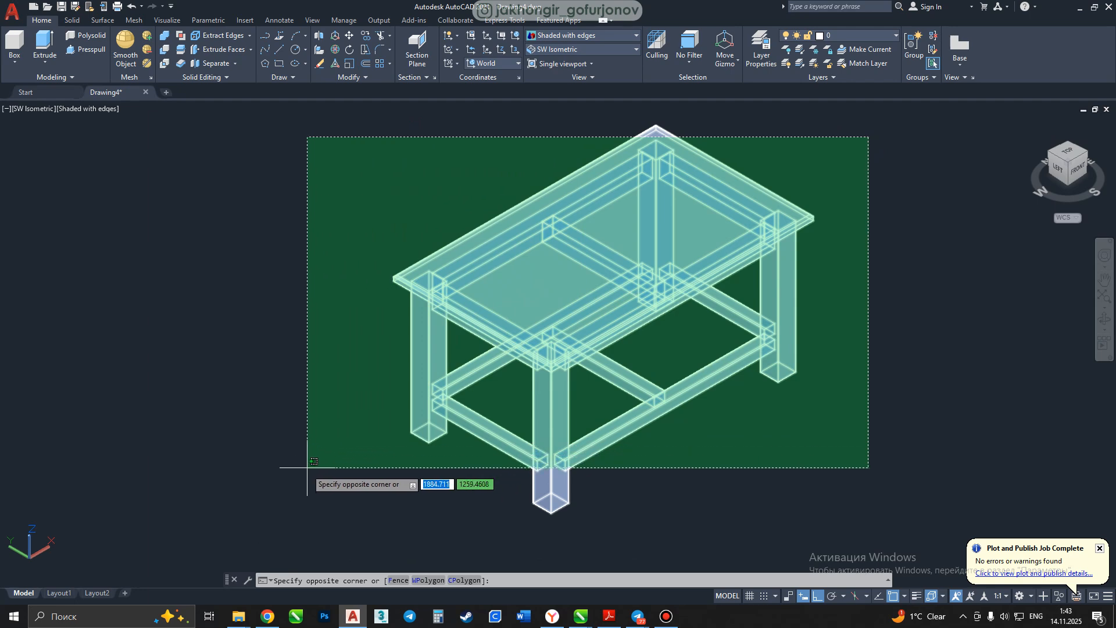
click(313, 469)
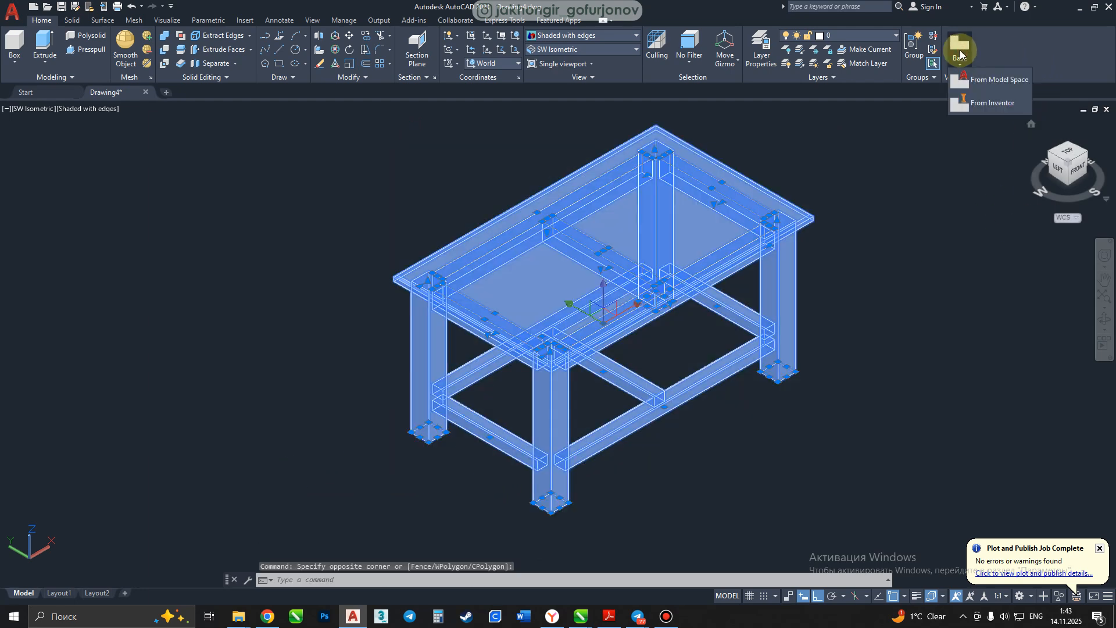
click(1002, 89)
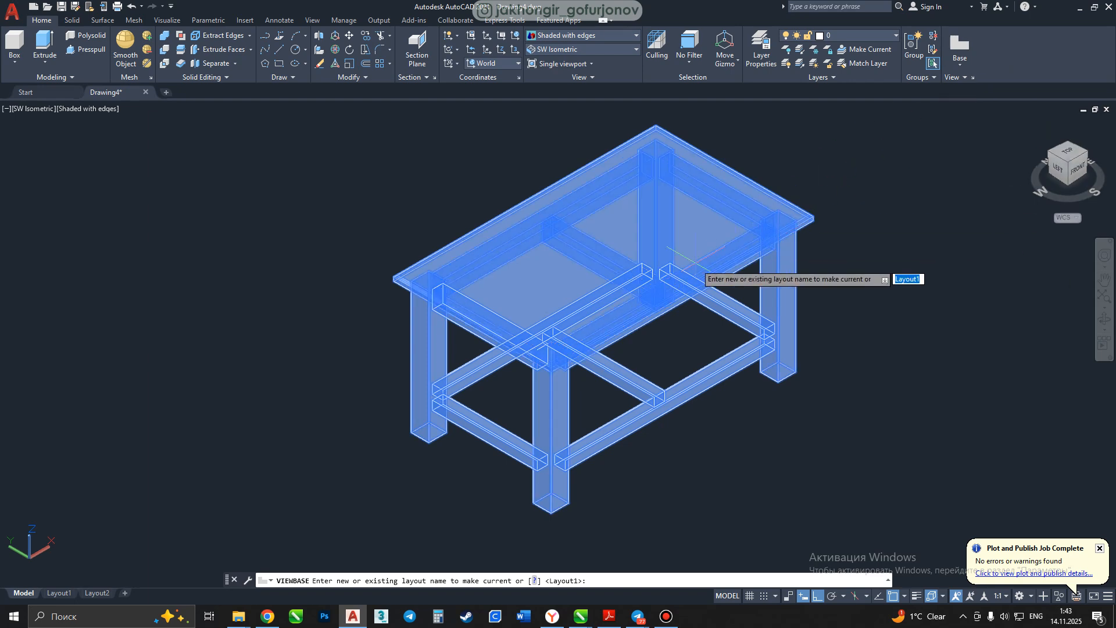
key(Return)
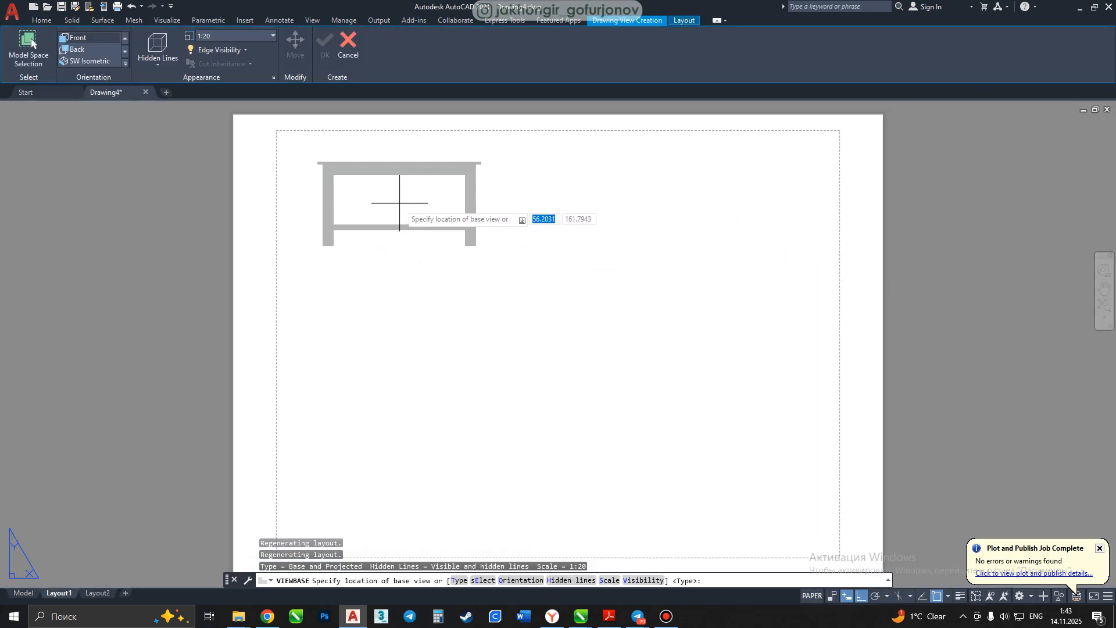
click(402, 209)
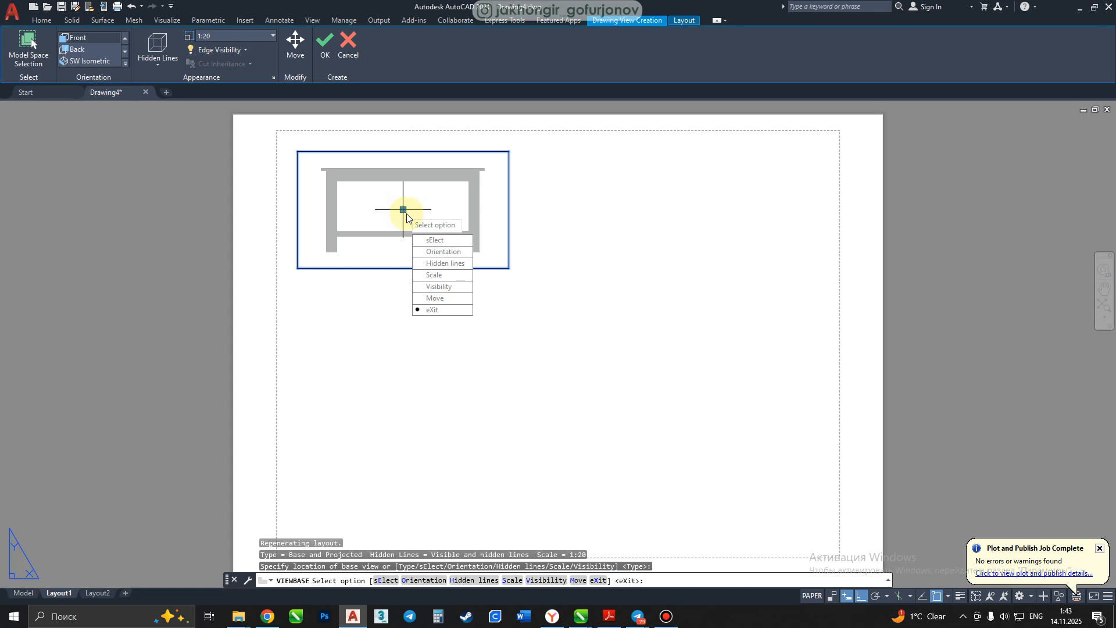
click(436, 240)
key(Return)
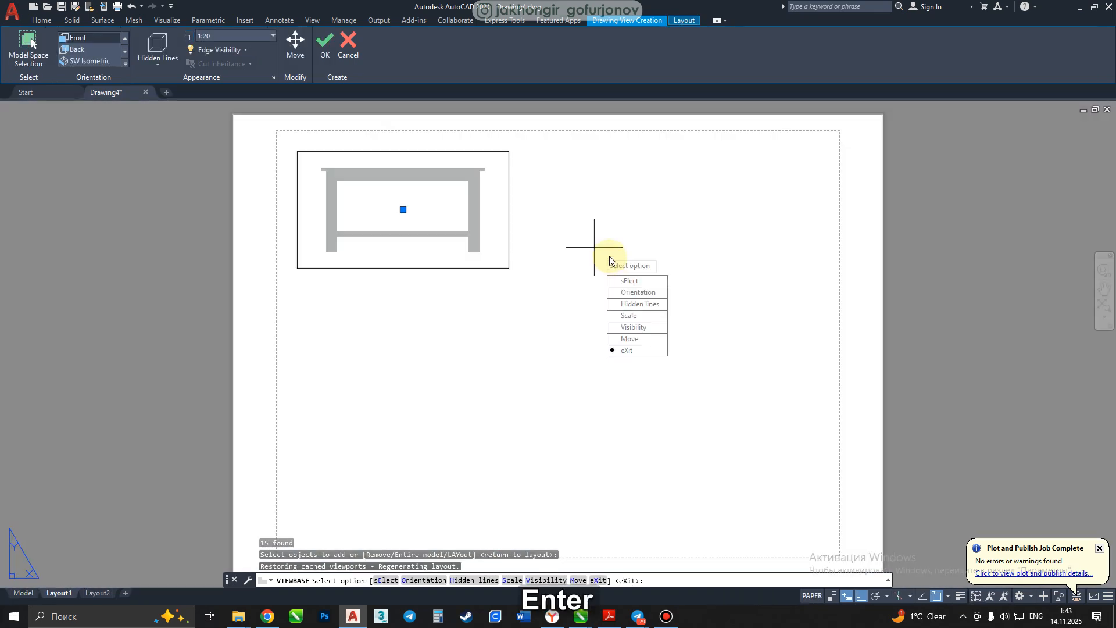
Project a side view beside the front view, a top view below it and an isometric view diagonally below.
key(Return)
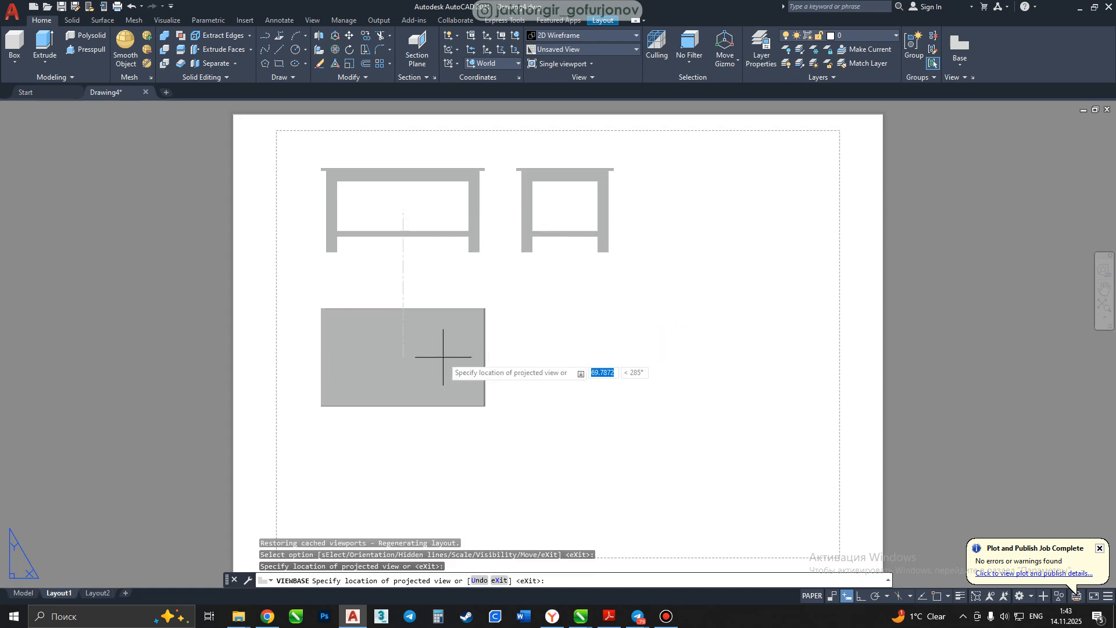
click(444, 344)
click(645, 411)
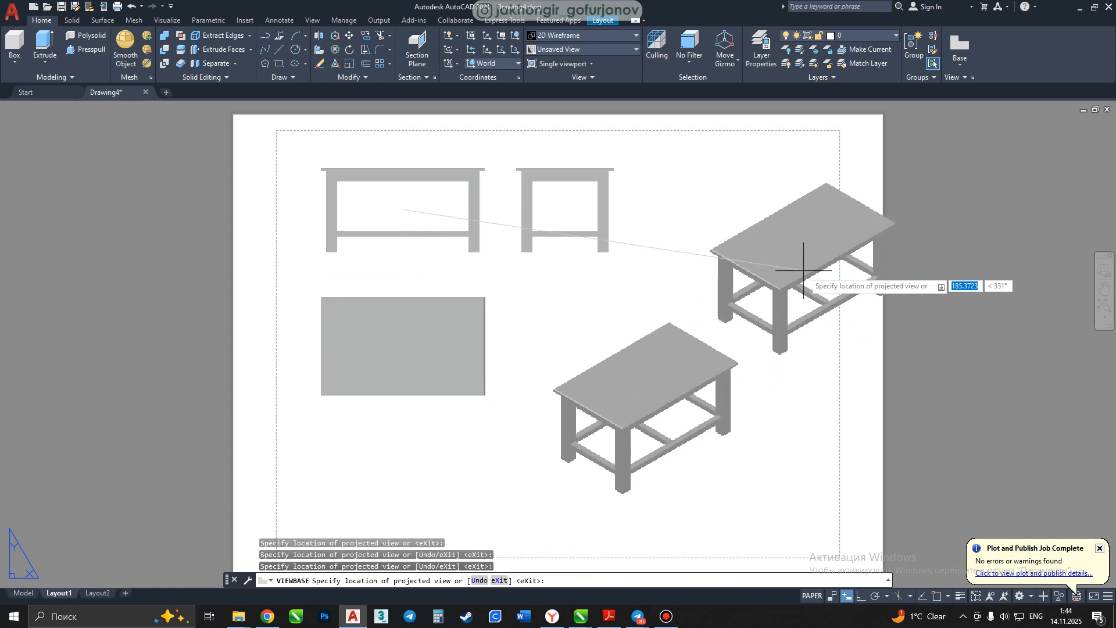
key(Return)
Inspect the drawing views and turn on the lineweight display in Layout1.
scroll(625, 395, up, 4)
middle_drag(625, 395, 767, 339)
scroll(669, 344, down, 4)
scroll(567, 186, up, 4)
middle_drag(567, 186, 567, 187)
scroll(644, 255, down, 3)
middle_drag(644, 255, 640, 268)
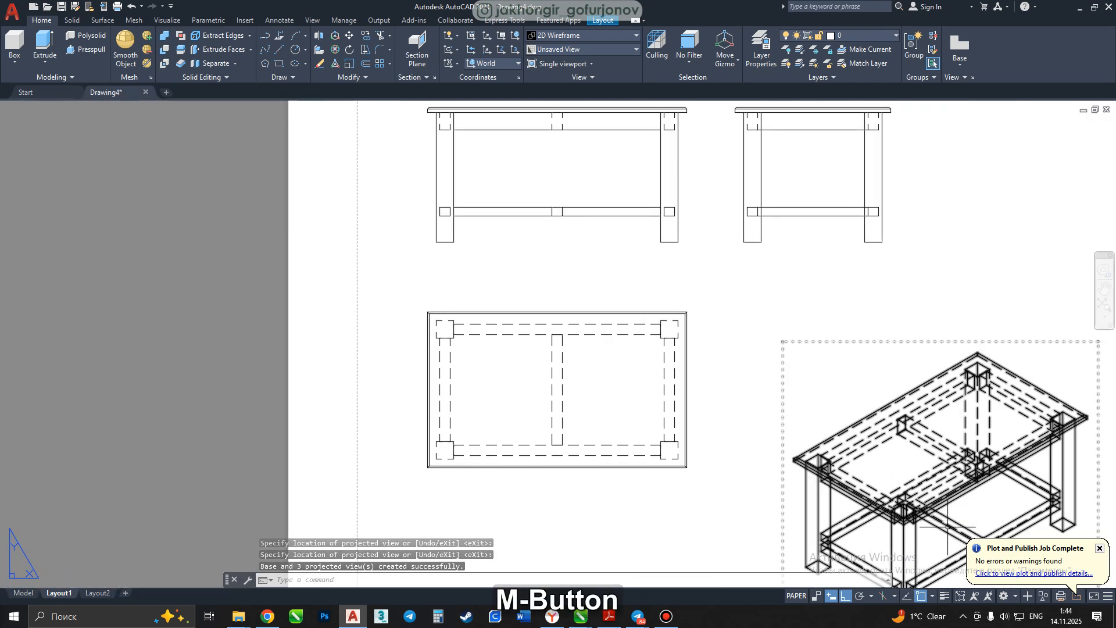
click(946, 595)
scroll(598, 262, up, 3)
scroll(672, 277, down, 4)
middle_drag(672, 277, 628, 341)
middle_drag(838, 387, 700, 249)
Change the isometric drawing view's display style to Shaded with visible lines.
click(858, 363)
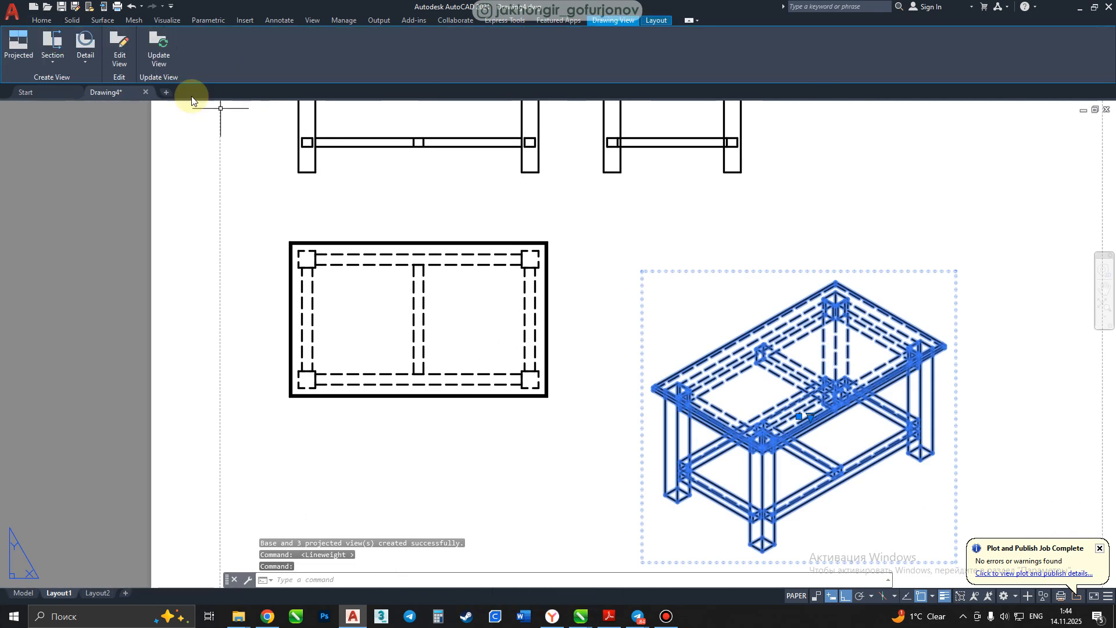
click(119, 55)
click(82, 49)
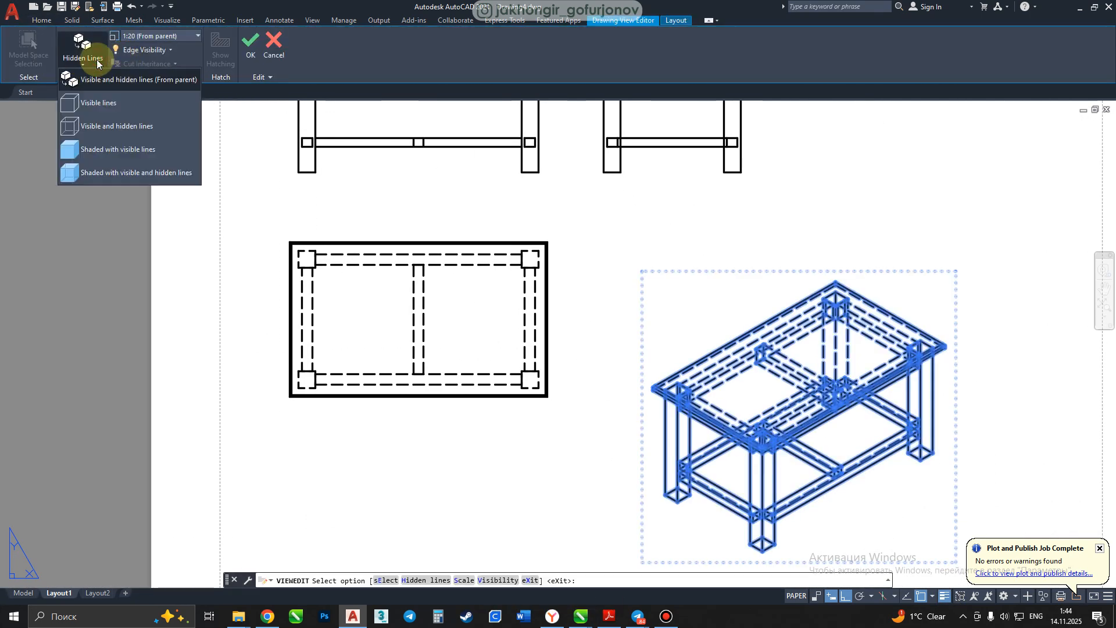
click(117, 149)
key(Escape)
Examine the front, side, top and shaded isometric views on the layout sheet.
middle_drag(786, 291, 630, 201)
scroll(855, 314, down, 4)
scroll(907, 305, up, 4)
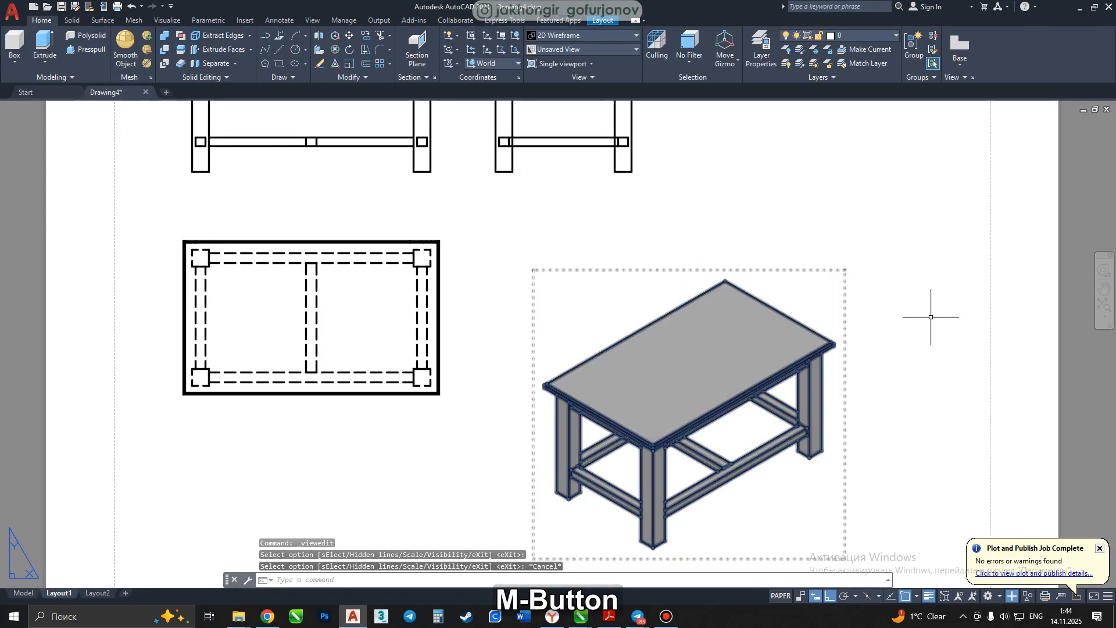
scroll(877, 294, down, 4)
scroll(895, 321, up, 2)
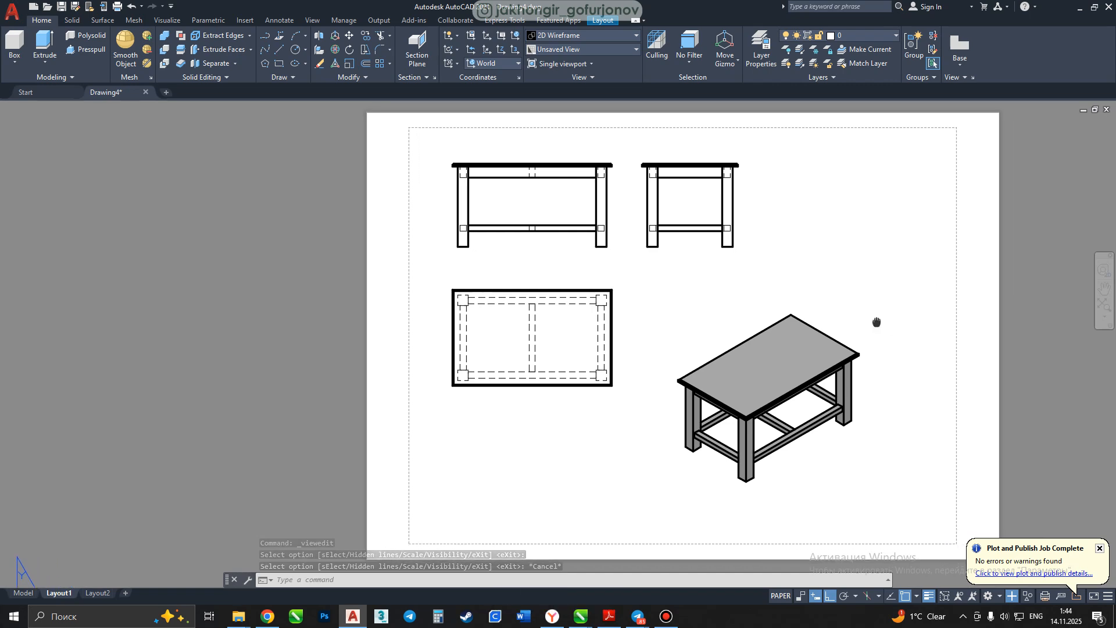
scroll(608, 144, up, 4)
scroll(374, 282, down, 2)
middle_drag(374, 283, 452, 213)
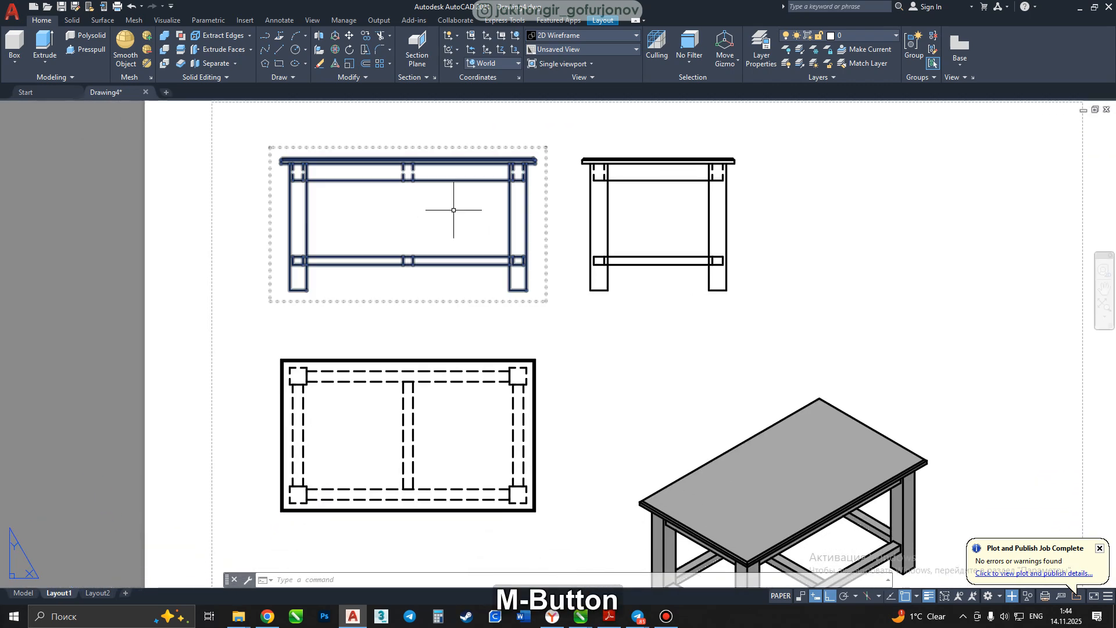
scroll(866, 452, down, 2)
middle_drag(863, 451, 833, 387)
scroll(820, 360, up, 4)
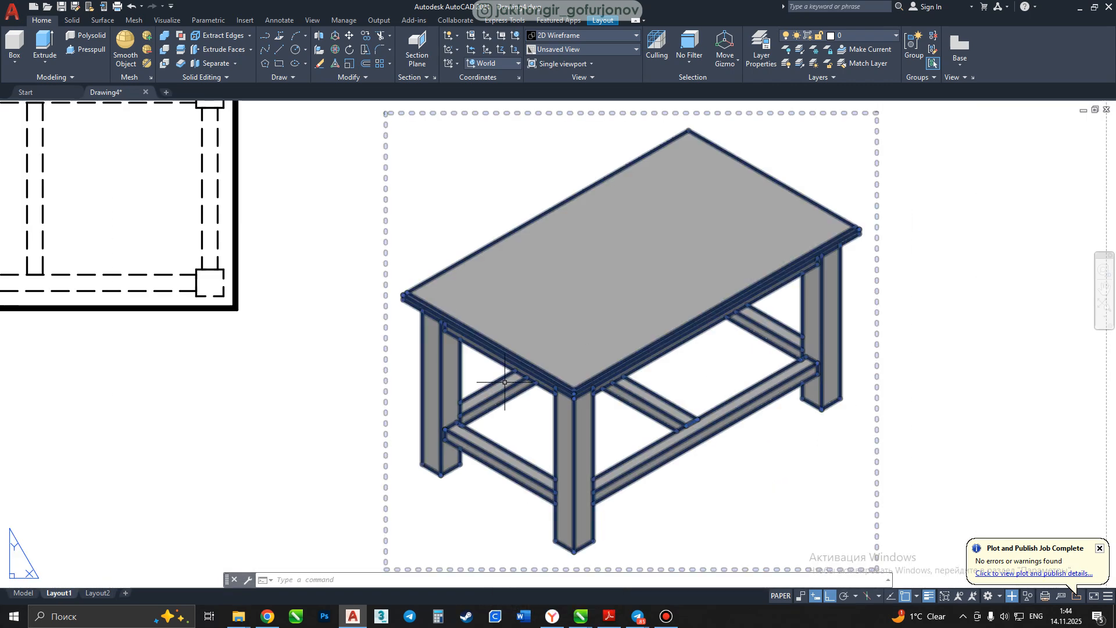
scroll(232, 448, down, 2)
middle_drag(232, 448, 407, 419)
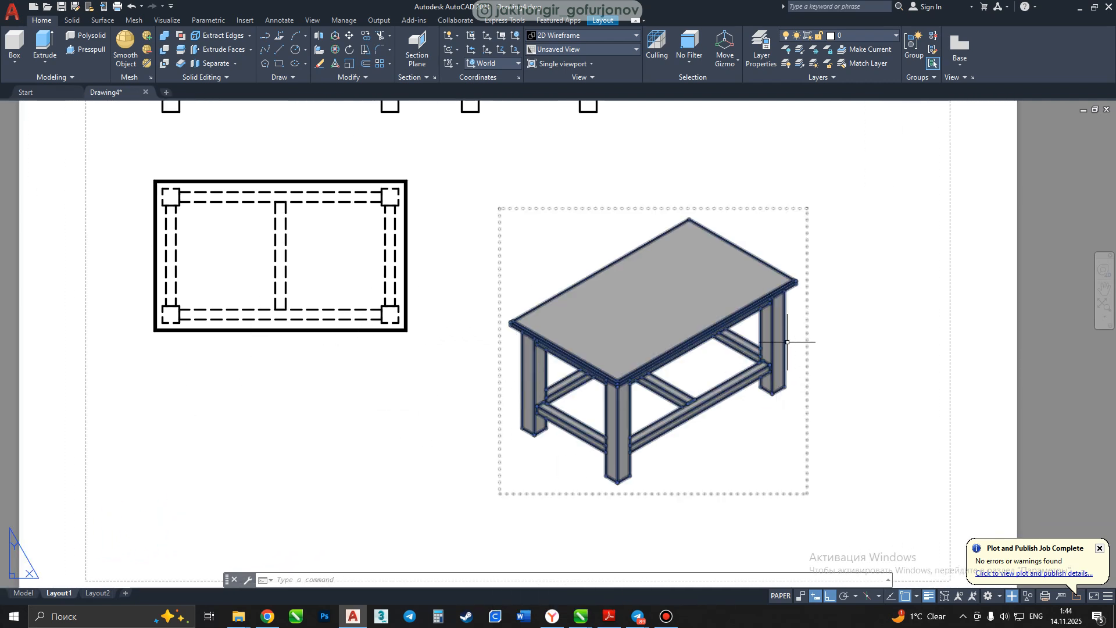
Set the Layout1 plot to use AutoCAD PDF (General Documentation).pc3 and apply the settings to the layout.
key(Escape)
click(118, 7)
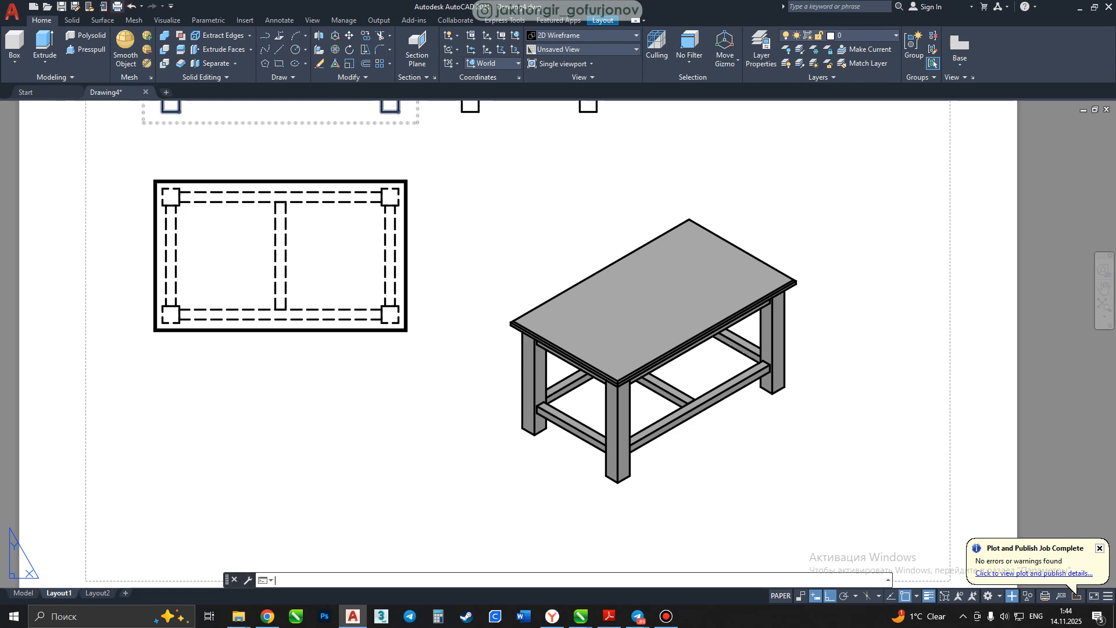
click(439, 186)
click(436, 196)
click(436, 221)
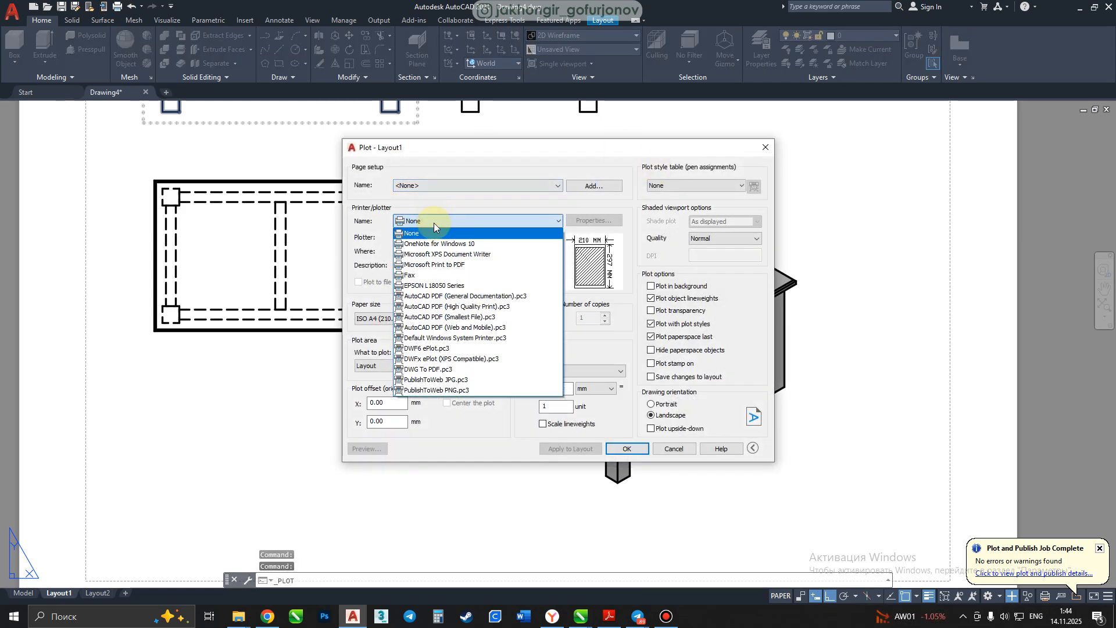
click(452, 298)
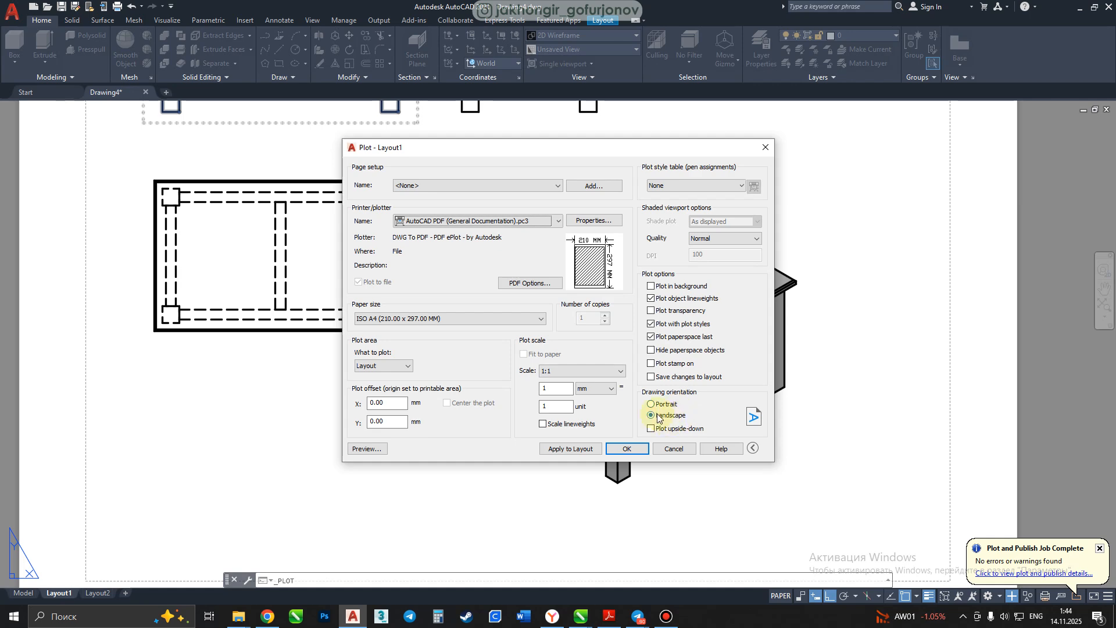
click(567, 452)
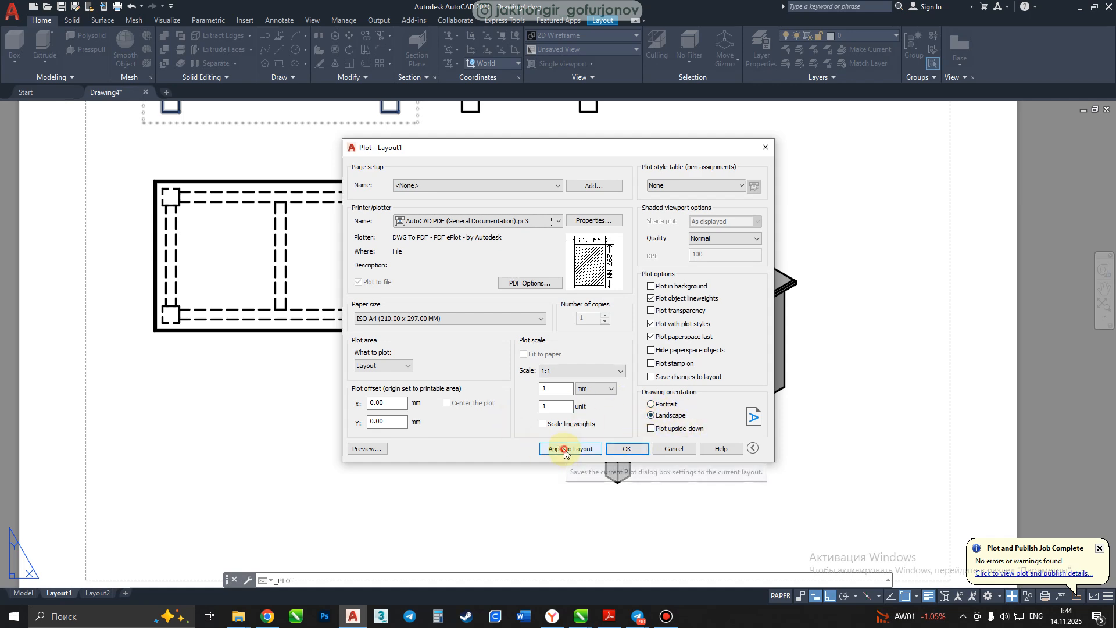
Preview the sheet, plot it from the preview and save the PDF to the Desktop as stol.
click(366, 449)
click(19, 26)
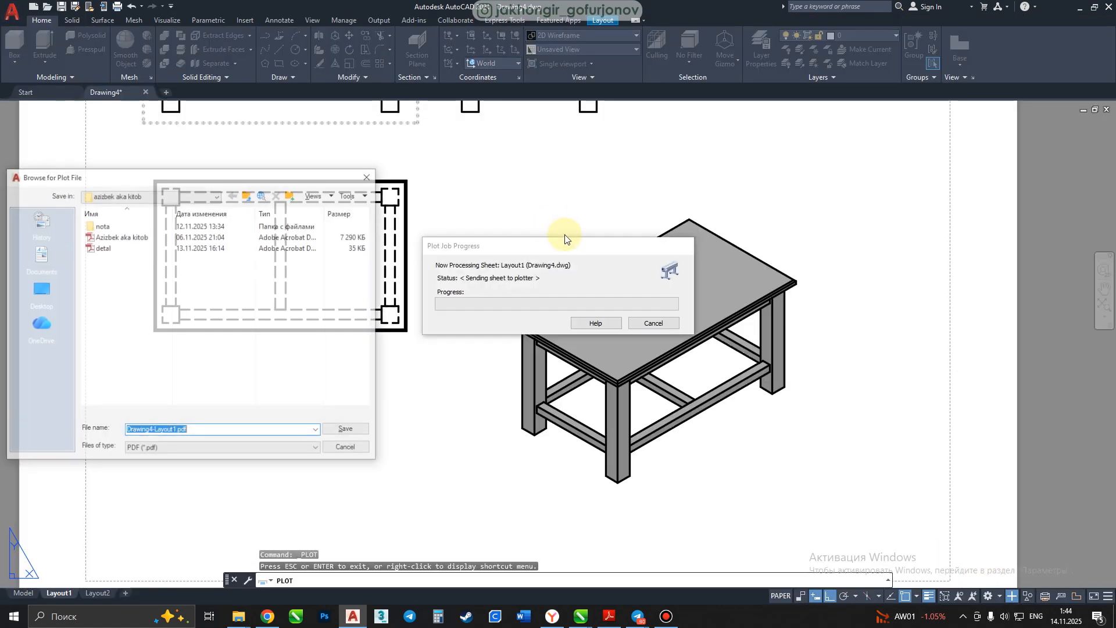
click(114, 286)
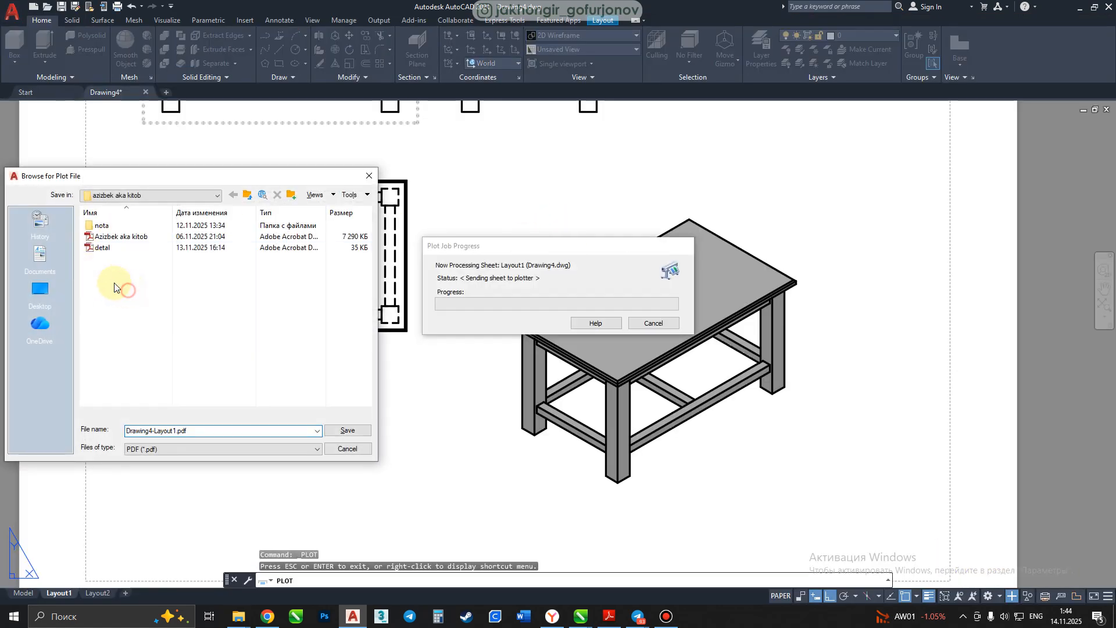
click(40, 299)
double_click(200, 430)
text(stol)
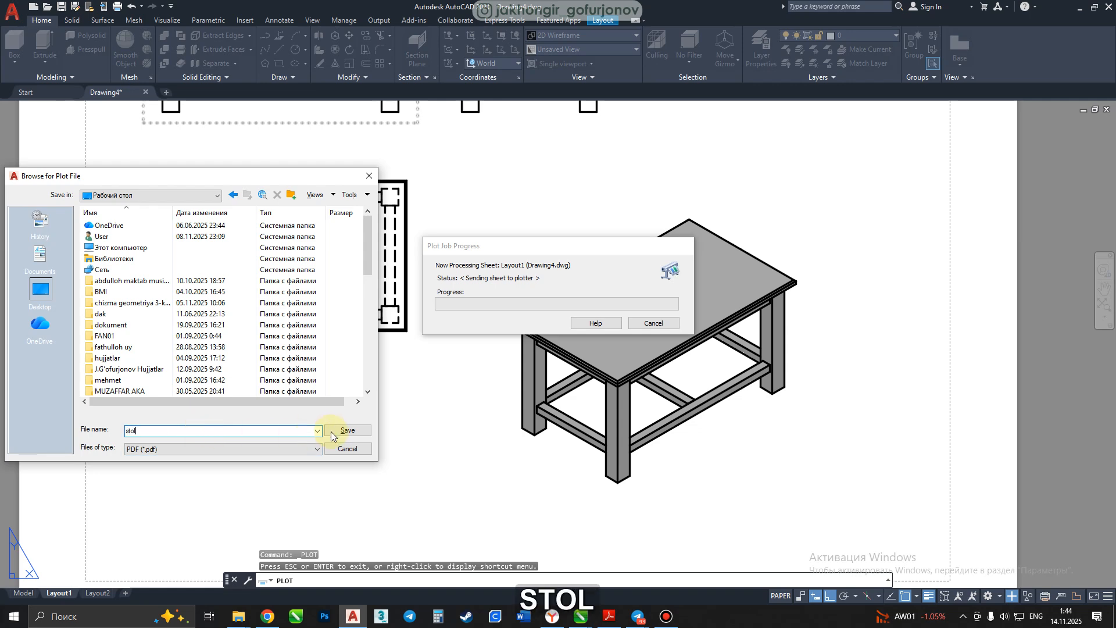
click(349, 430)
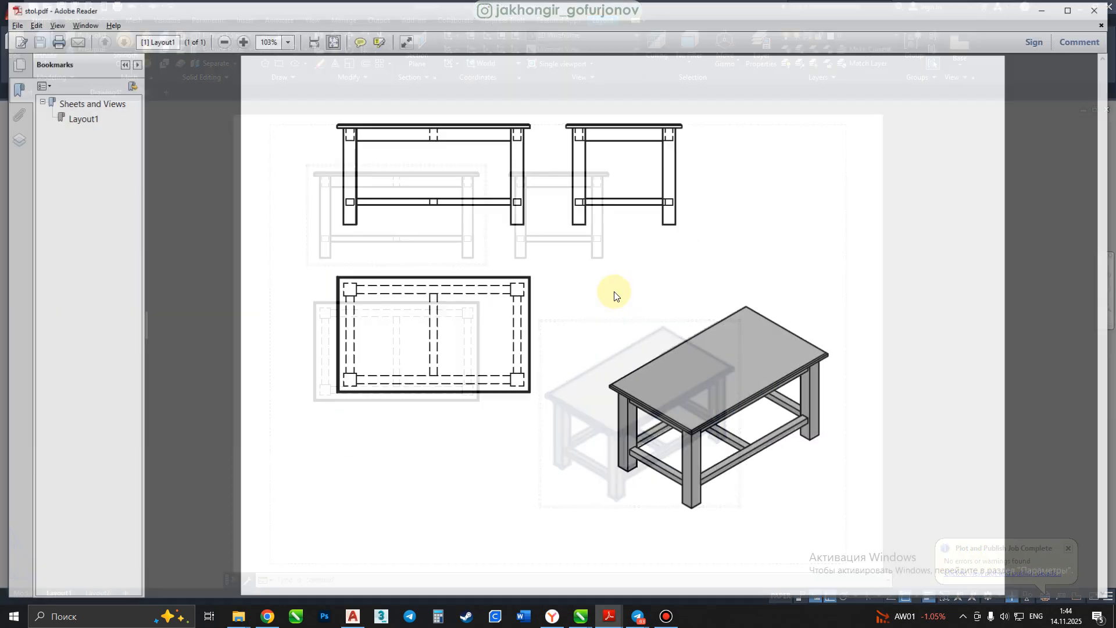
Examine the table views in the plotted stol.pdf up close and close Adobe Reader.
ctrl+scroll(692, 375, up, 3)
ctrl+scroll(663, 369, down, 2)
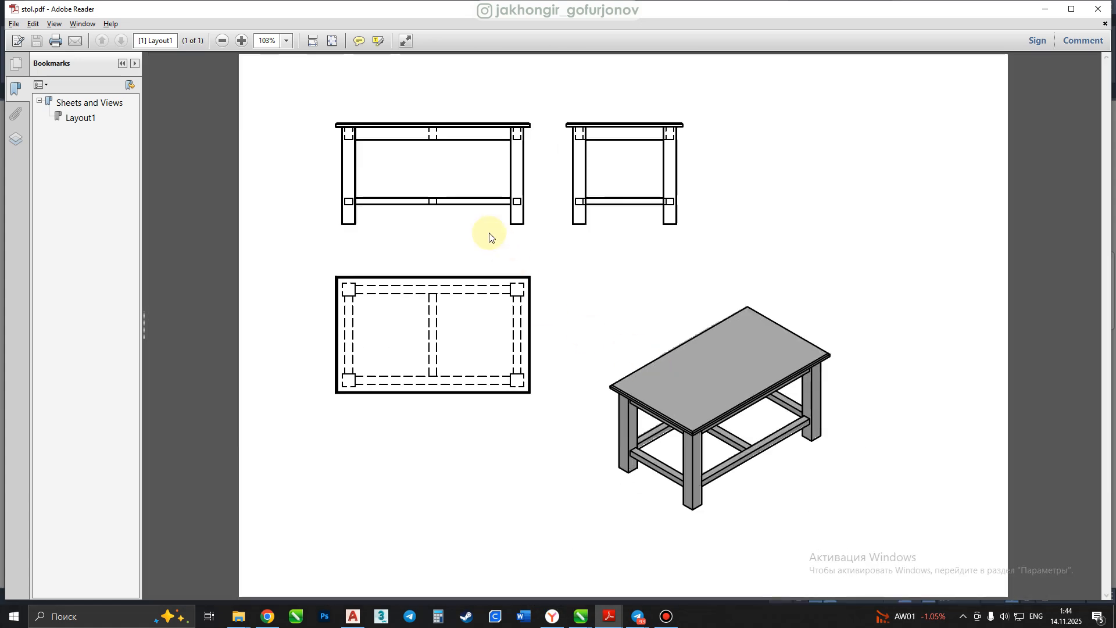
ctrl+scroll(466, 225, up, 2)
ctrl+scroll(461, 219, down, 2)
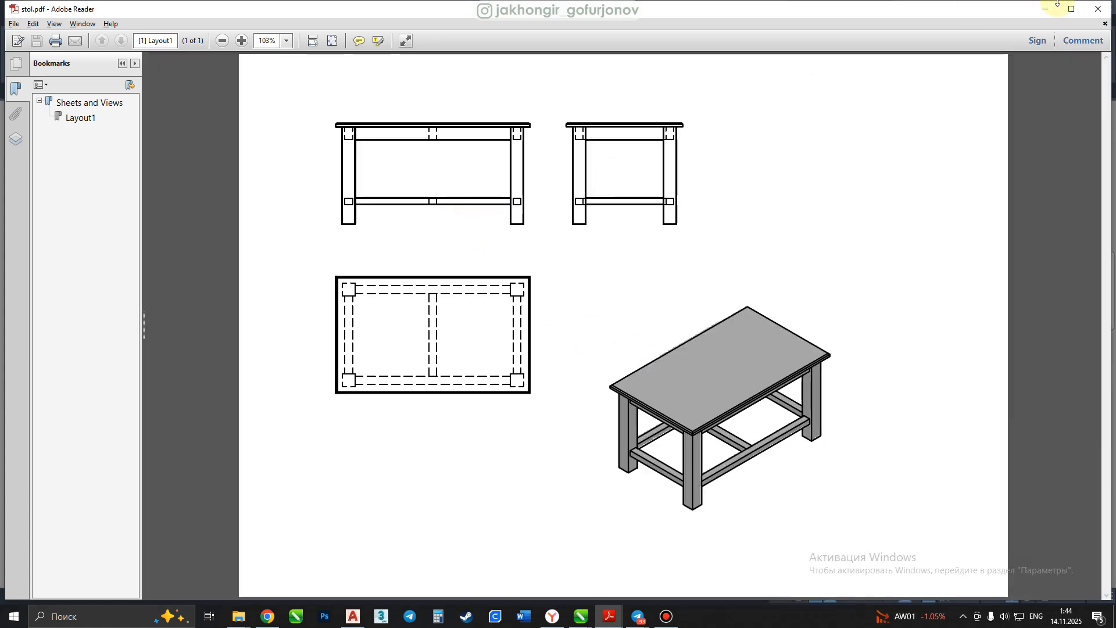
click(1110, 10)
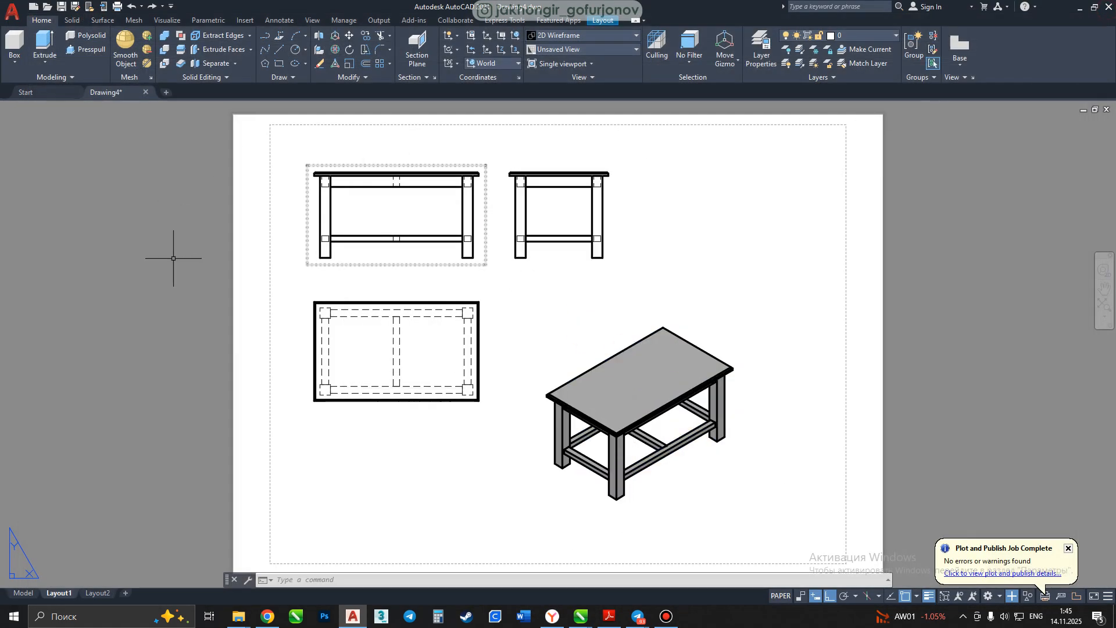
Return to model space and save the drawing to the Desktop under the name stol model.
click(23, 592)
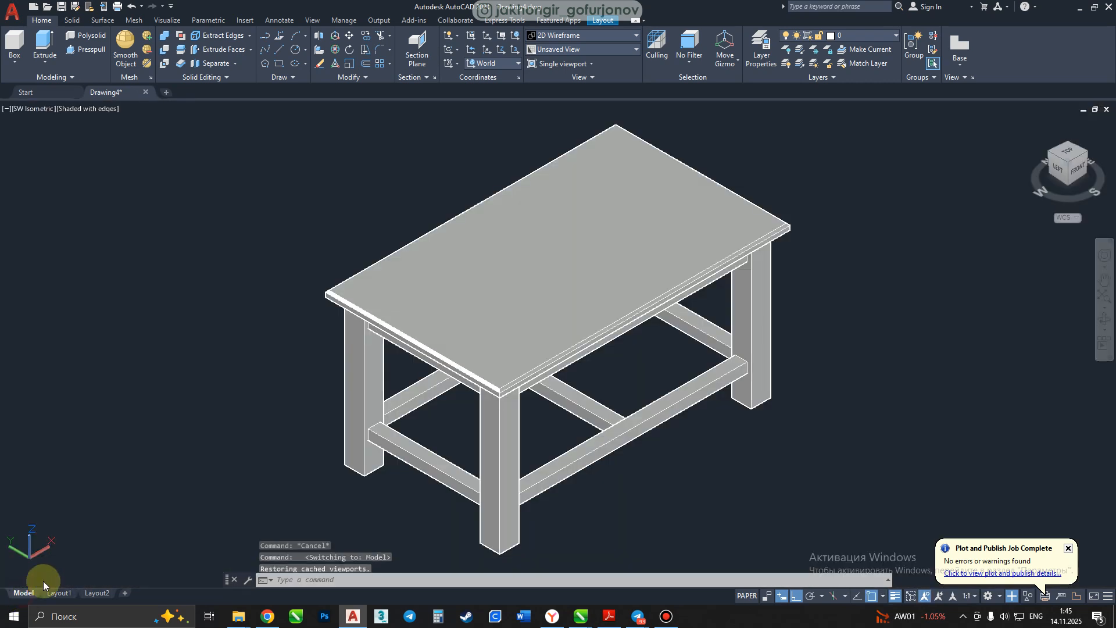
middle_drag(441, 317, 451, 308)
scroll(542, 284, down, 3)
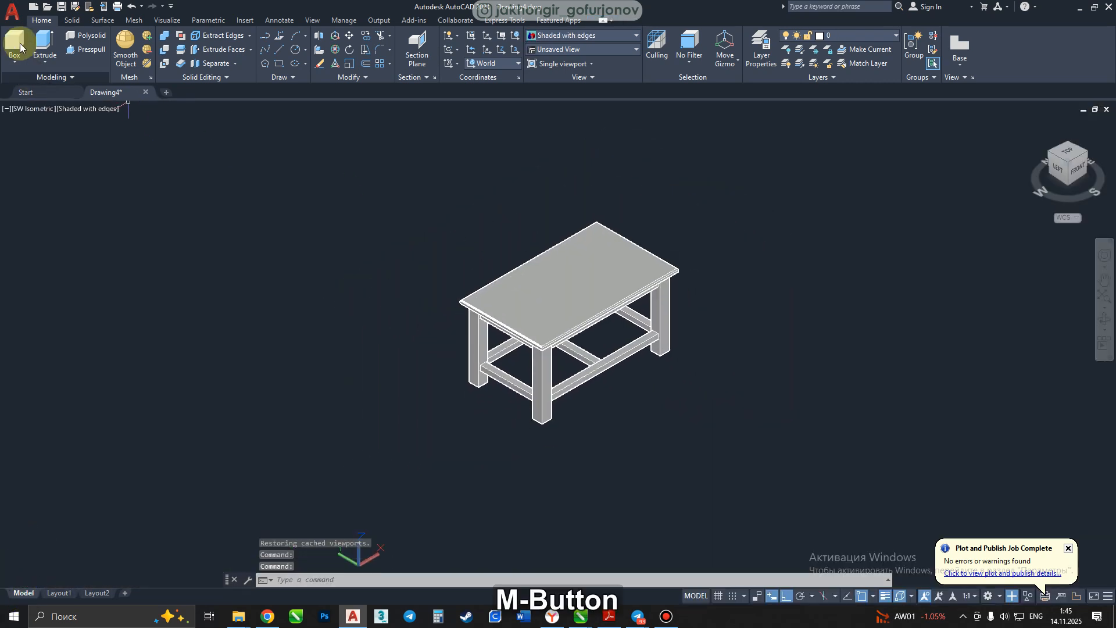
click(74, 7)
click(312, 283)
click(223, 272)
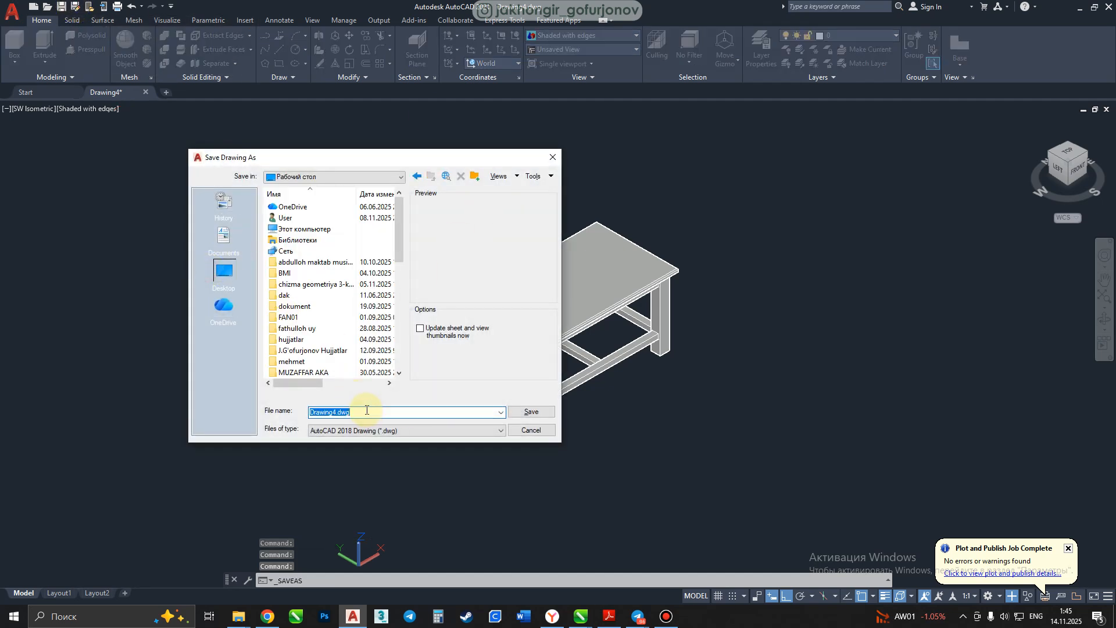
text(stol model)
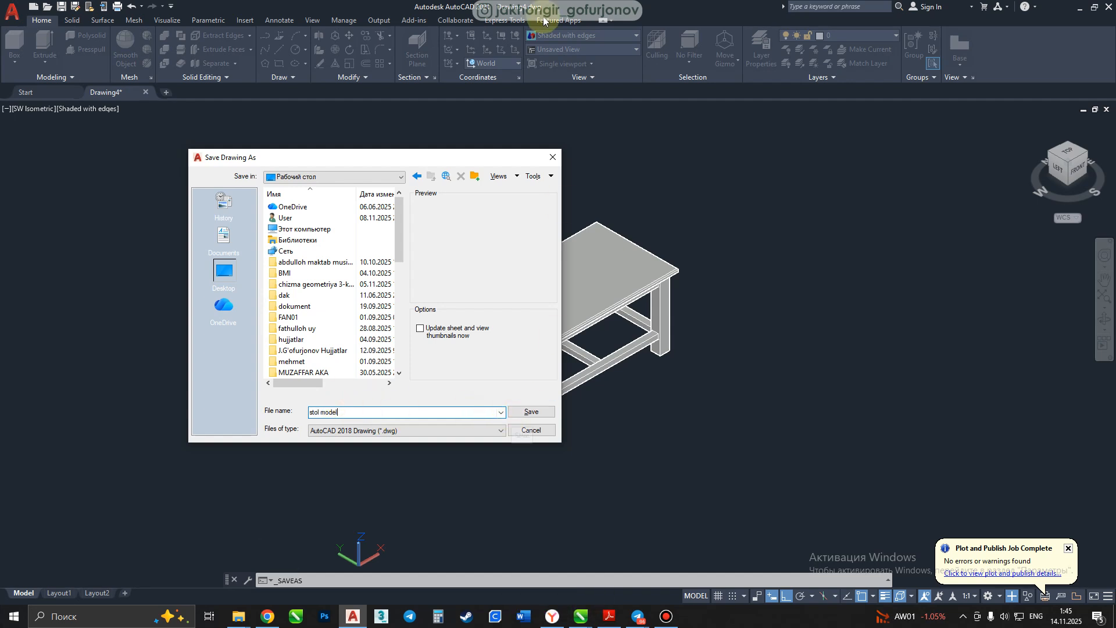
click(527, 413)
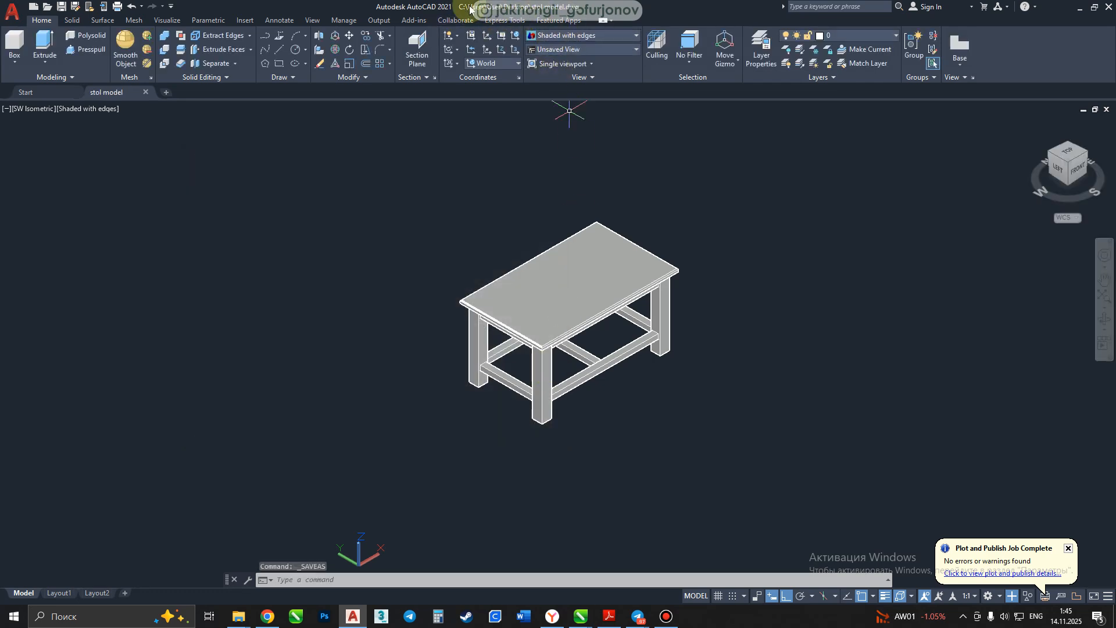
Save the stol model drawing again and close AutoCAD.
click(62, 7)
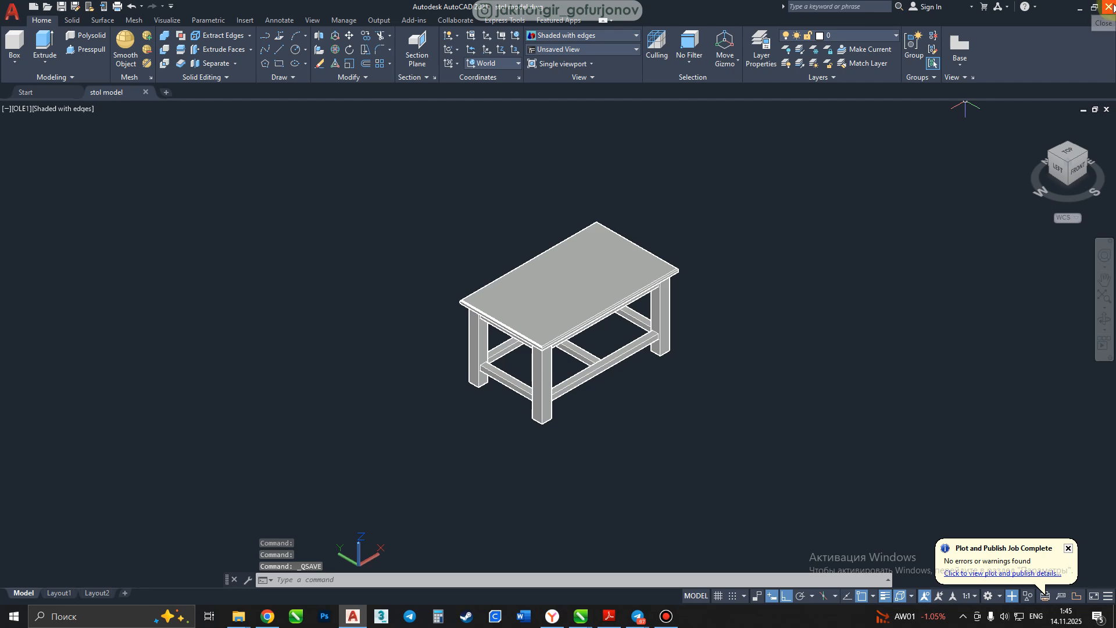
click(1107, 6)
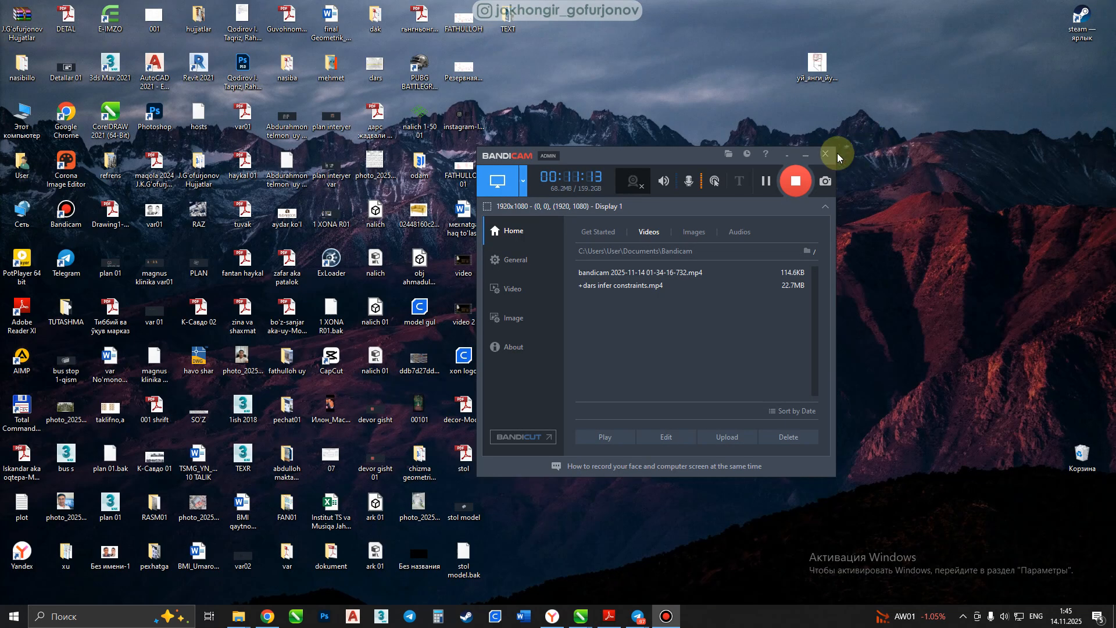
Locate the stol PDF and the stol model drawing among the desktop files.
drag(665, 152, 747, 155)
click(517, 395)
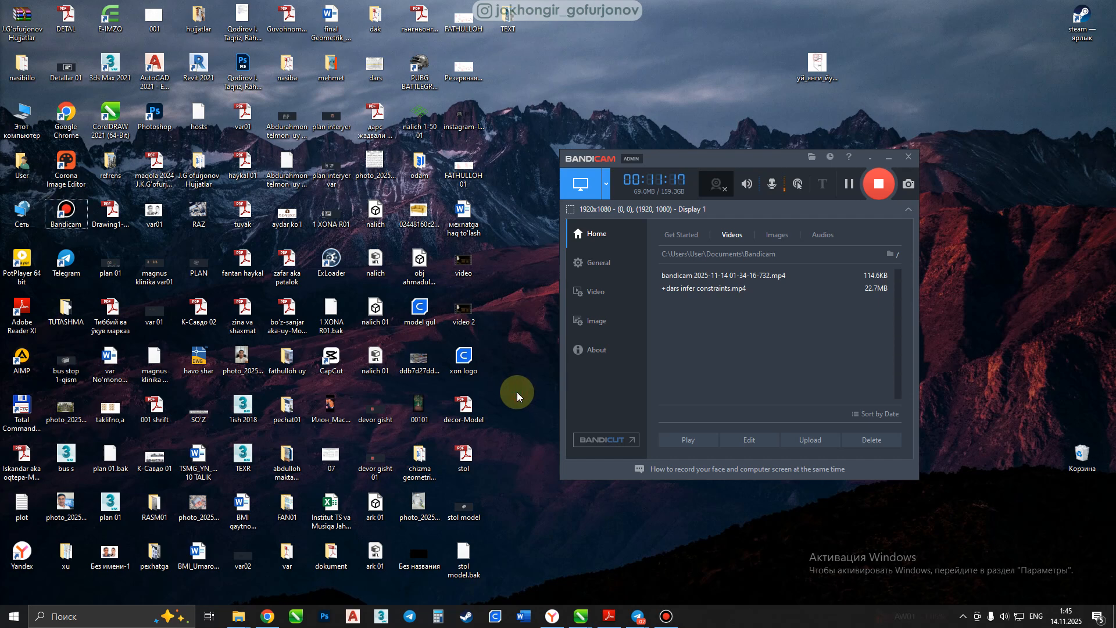
click(199, 404)
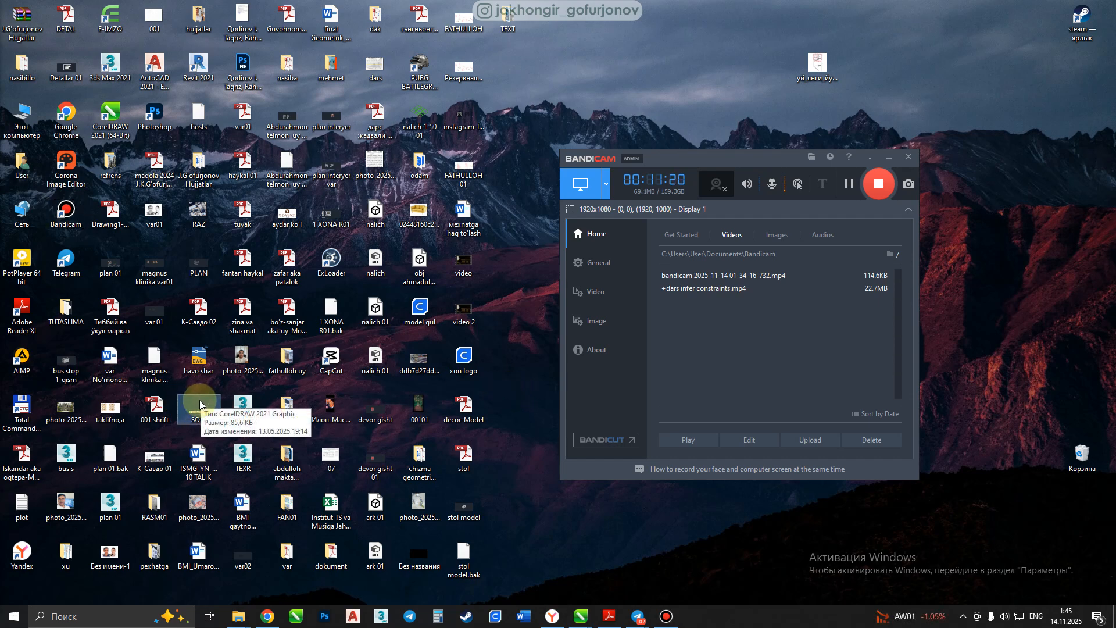
text(st)
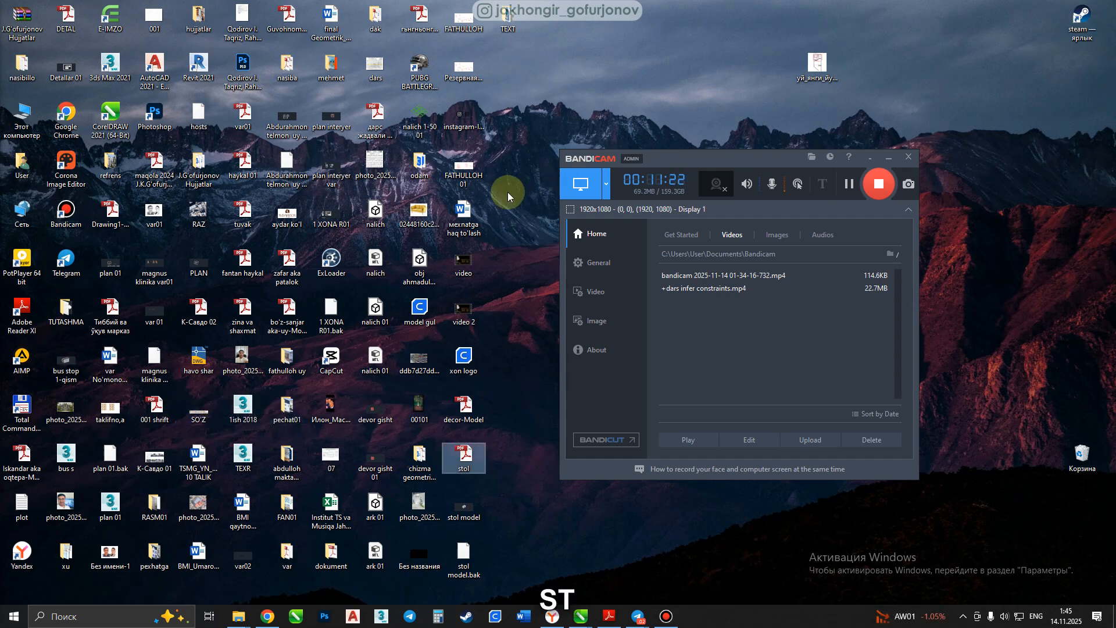
text(stst)
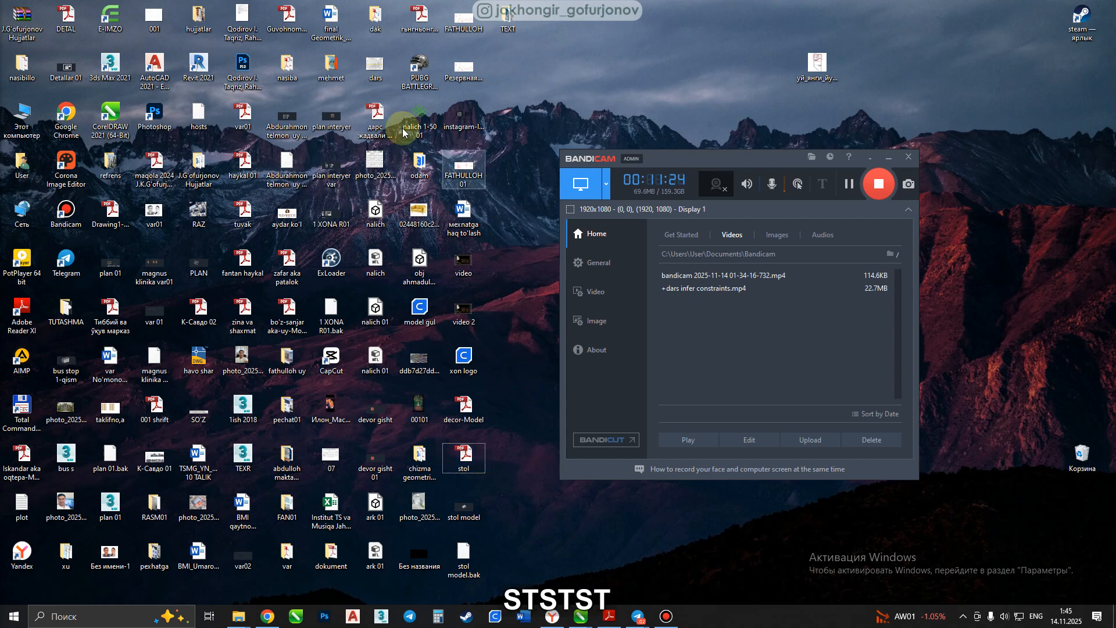
text(st)
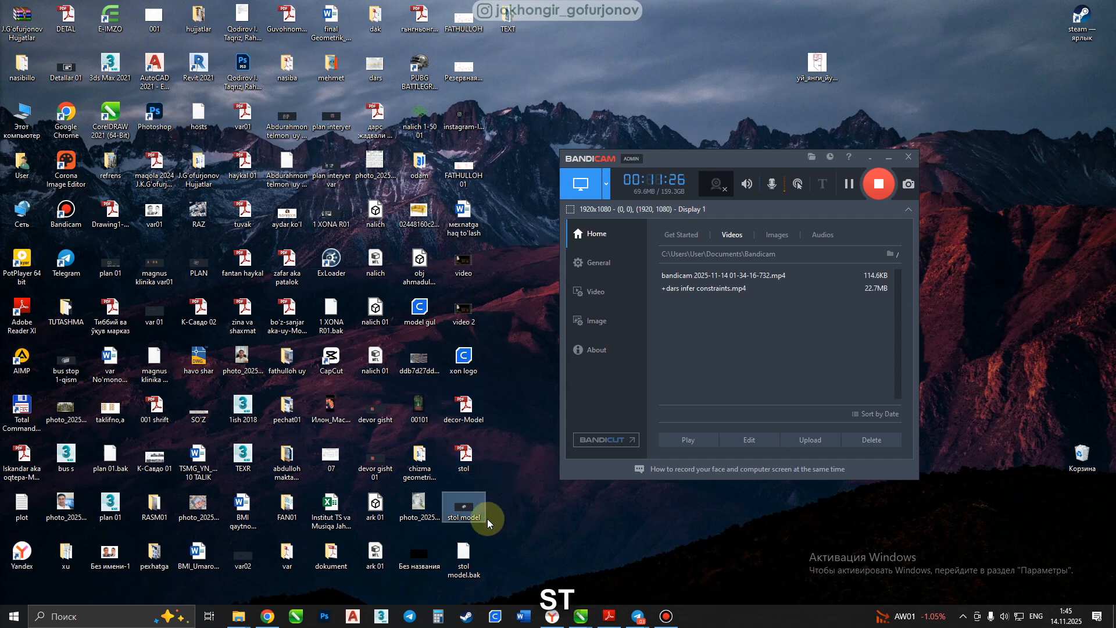
click(472, 513)
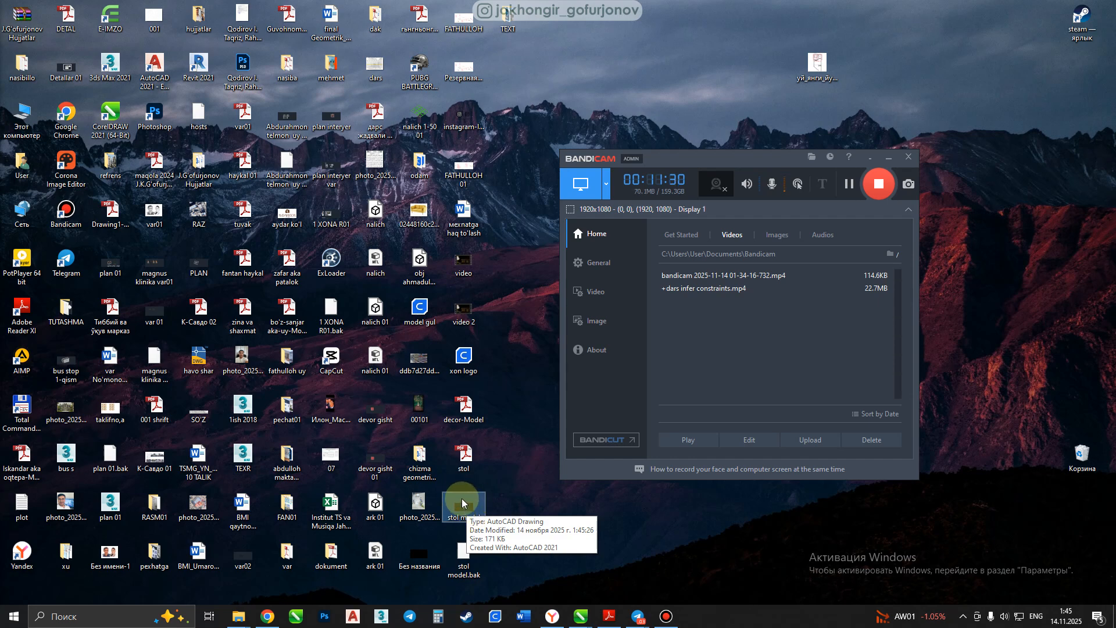
drag(717, 161, 555, 158)
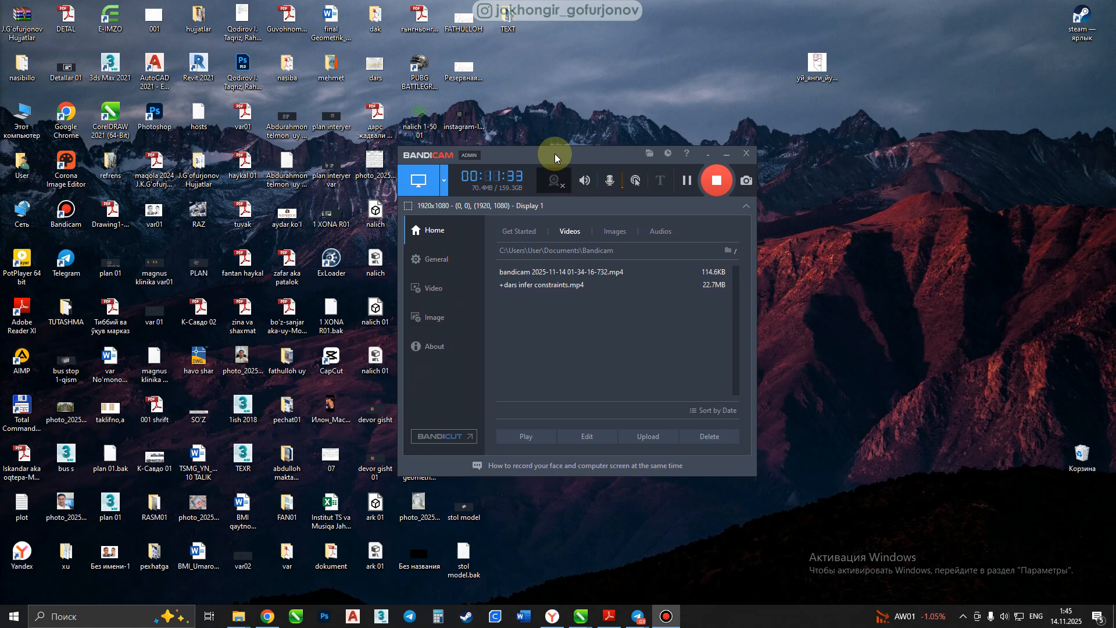